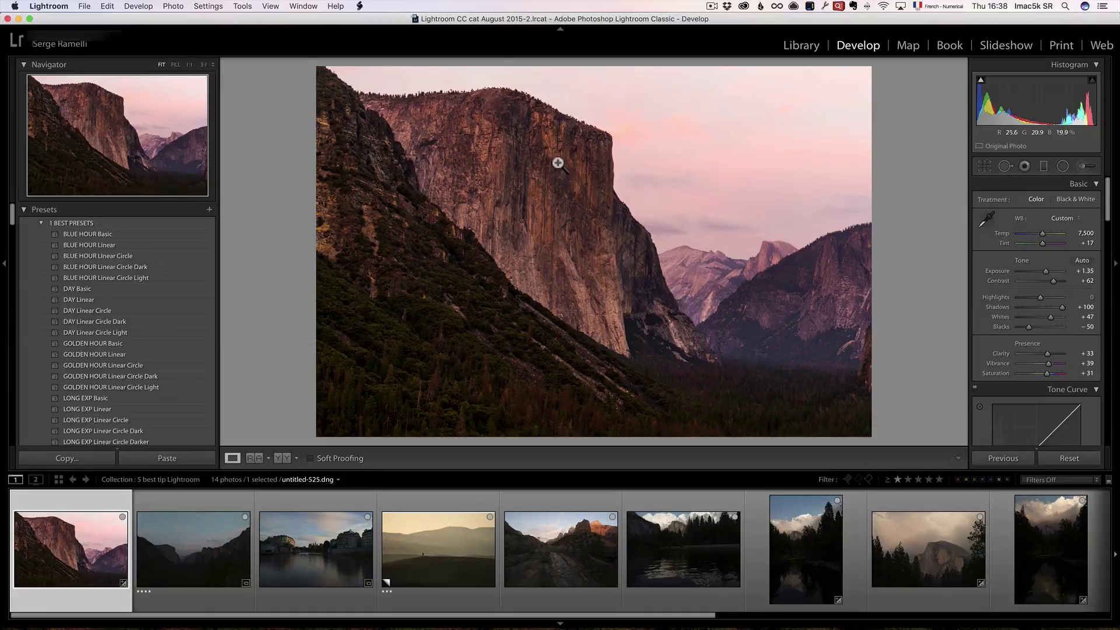
- Start a graduated filter adjustment on the El Capitan sunset photo
click(1044, 167)
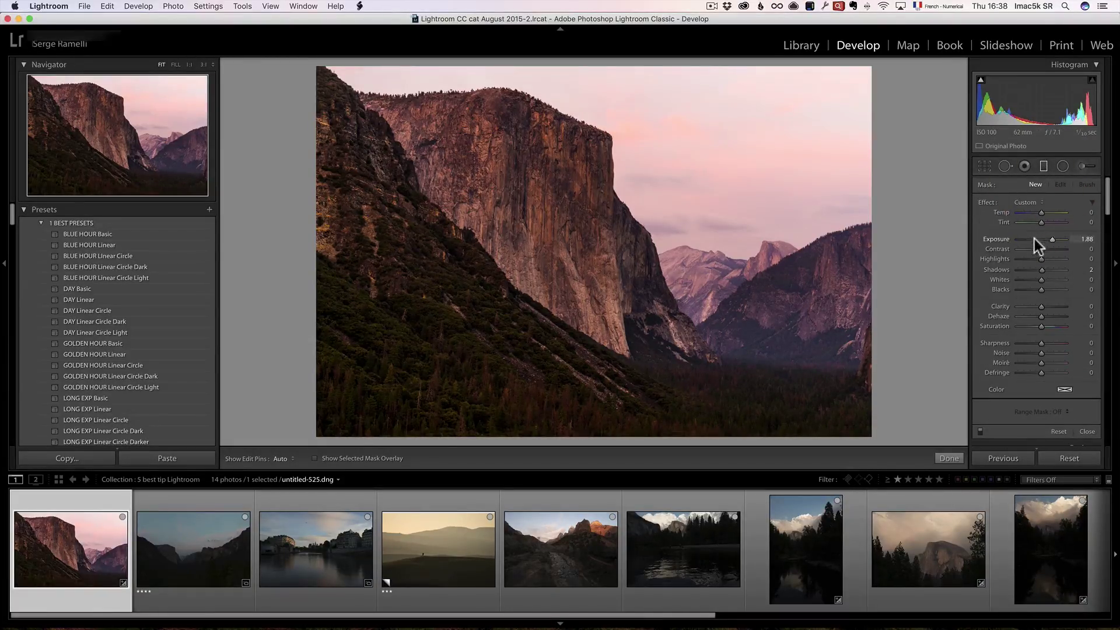
- Set a graduated filter to Exposure -1.18 and drag it diagonally down across the sky
click(1028, 202)
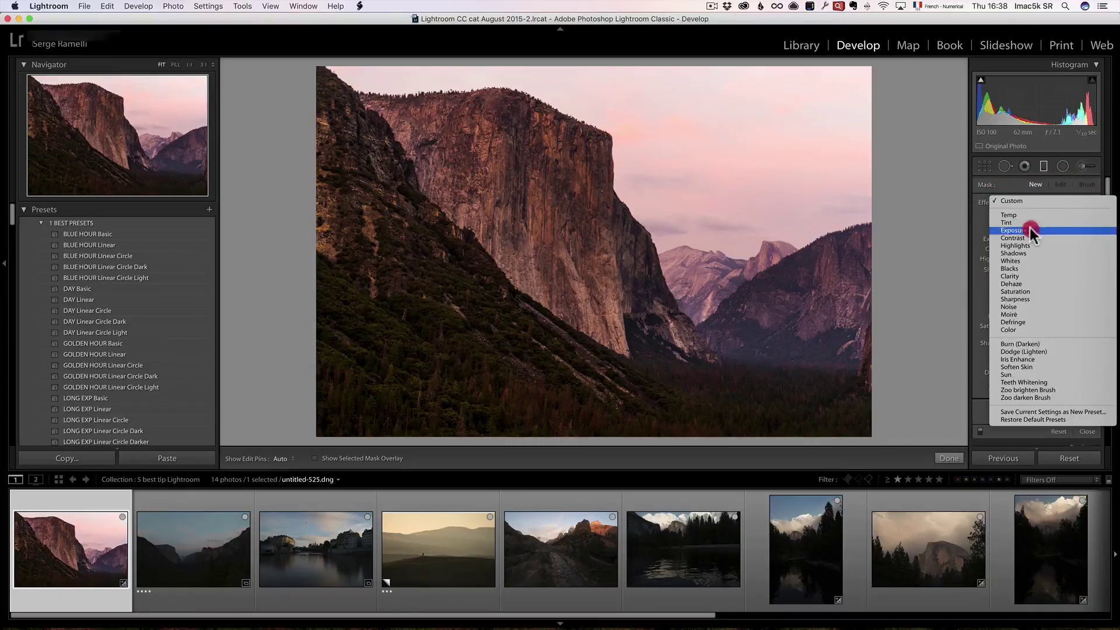
click(1032, 230)
drag(1030, 239, 1034, 239)
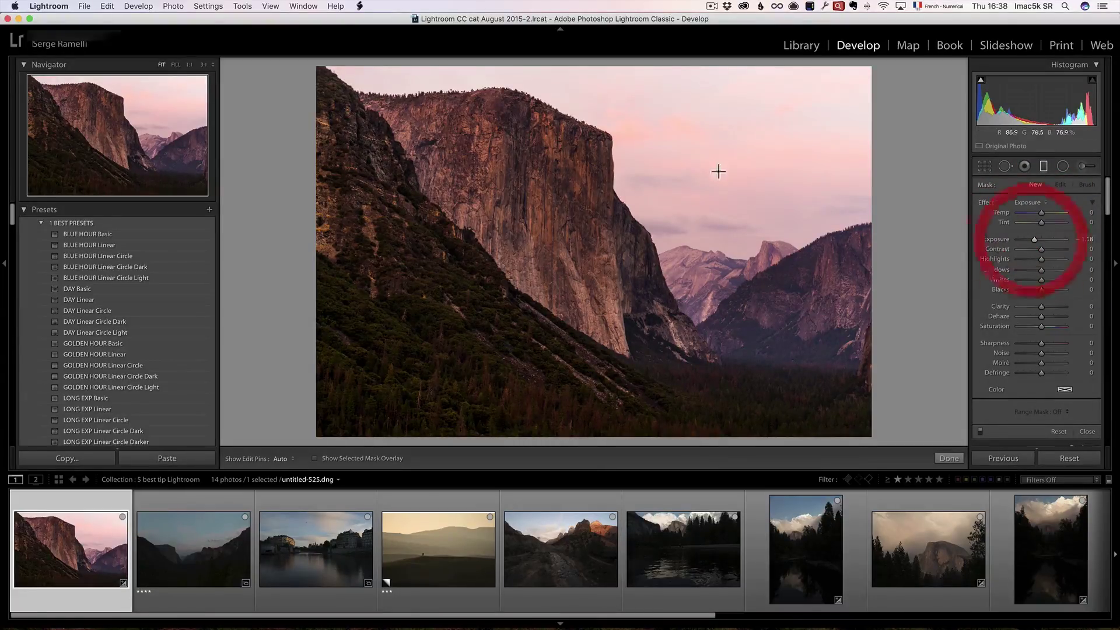
drag(716, 142, 675, 329)
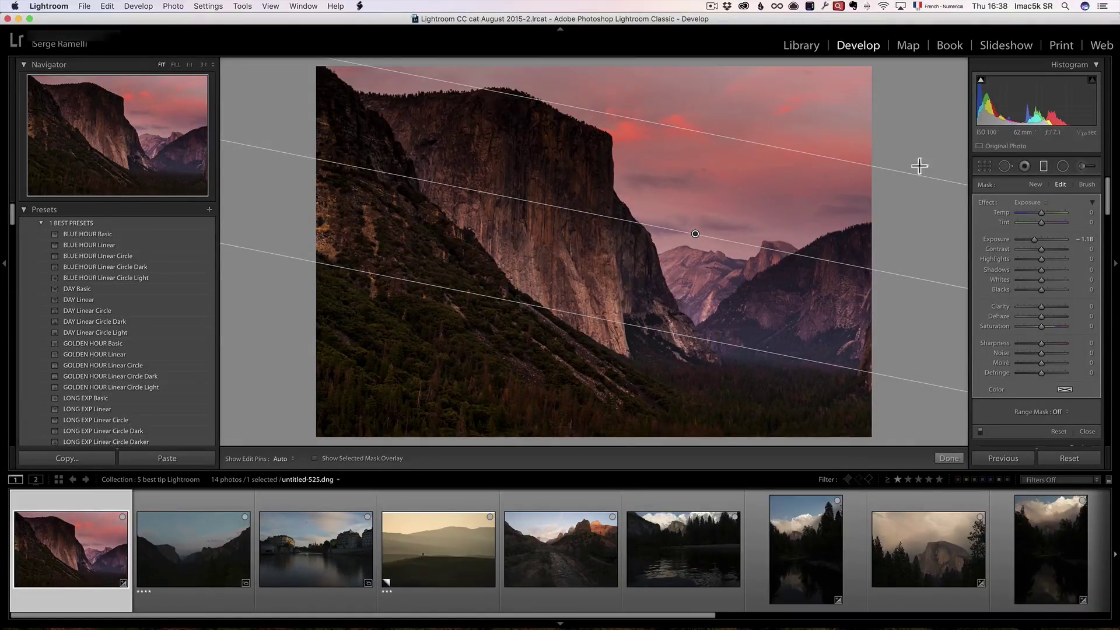
click(1089, 185)
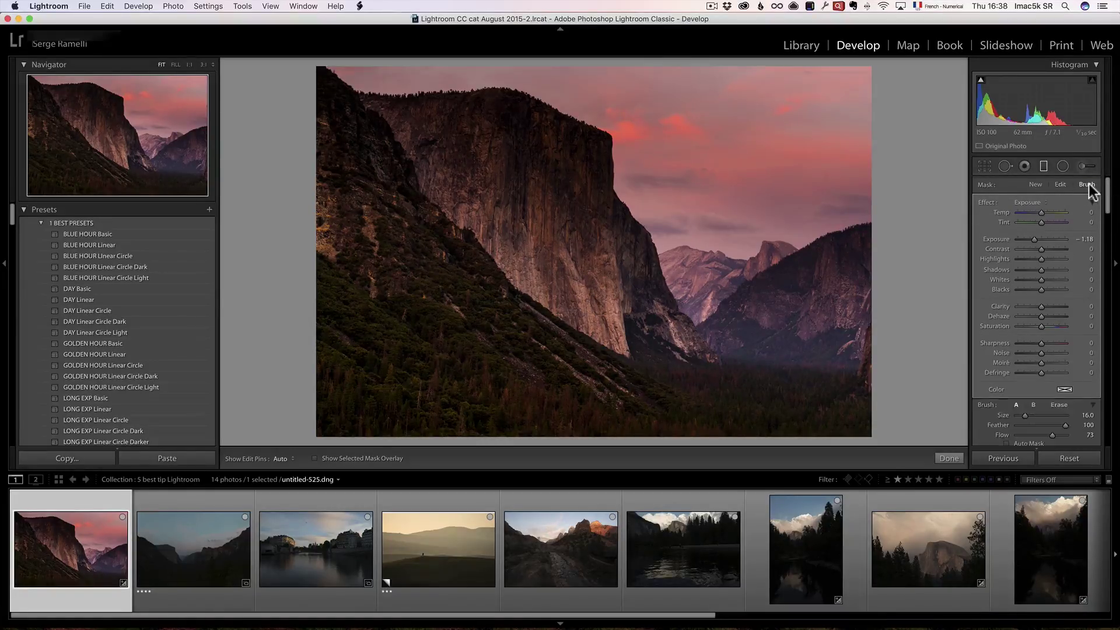
- Set the gradient mask brush to Erase with Size 18 and Auto Mask turned off
click(1059, 406)
drag(1107, 205, 1107, 218)
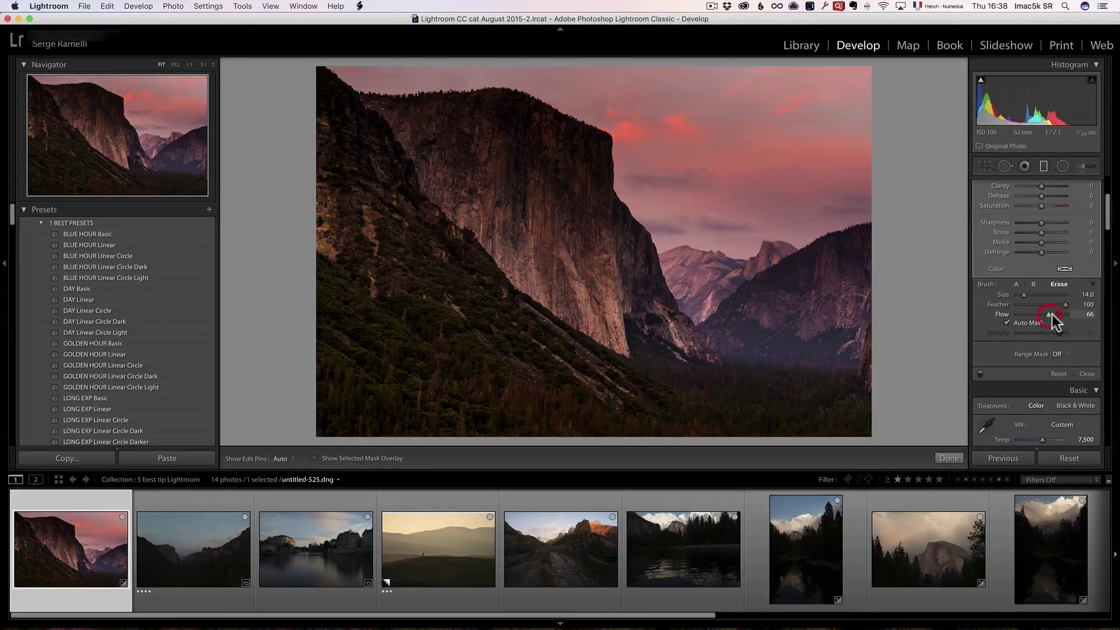
scroll(495, 121, up, 4)
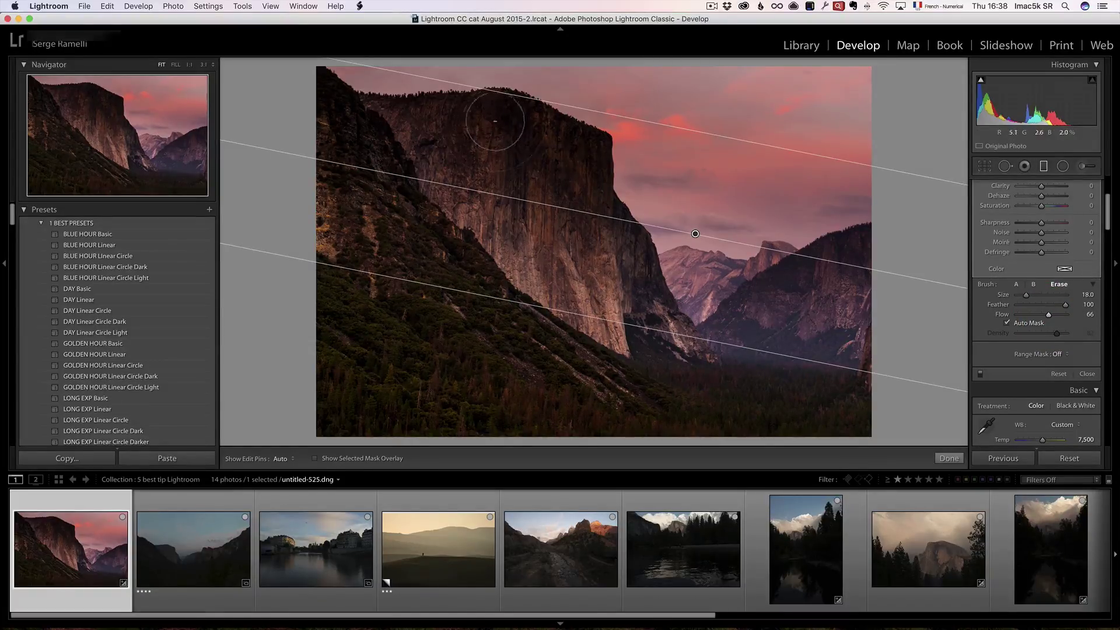
key(h)
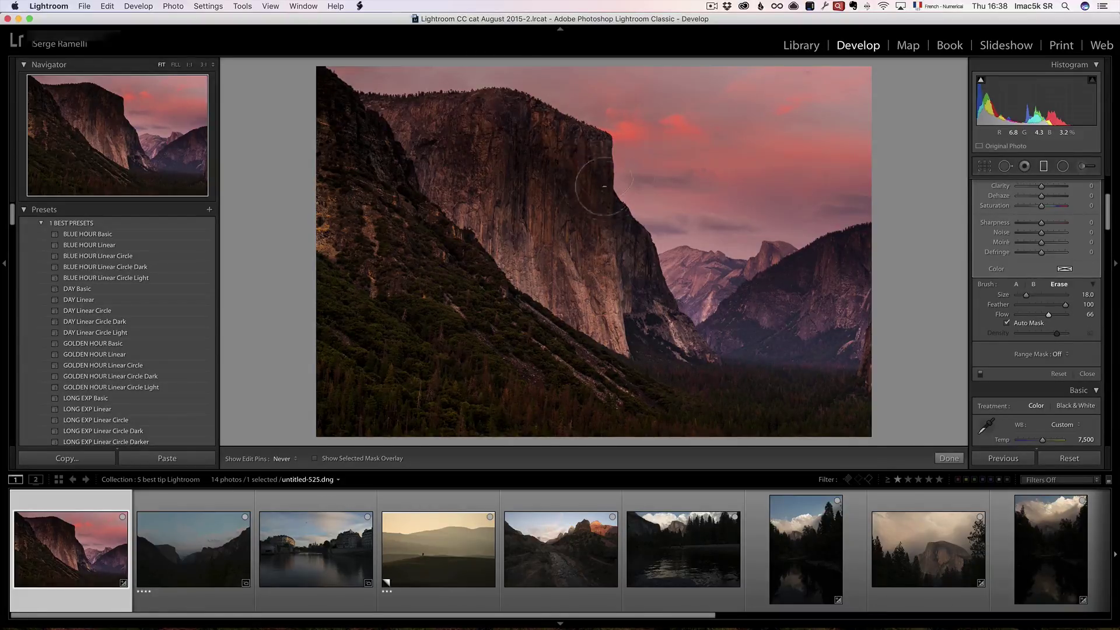
key(h)
key(h)
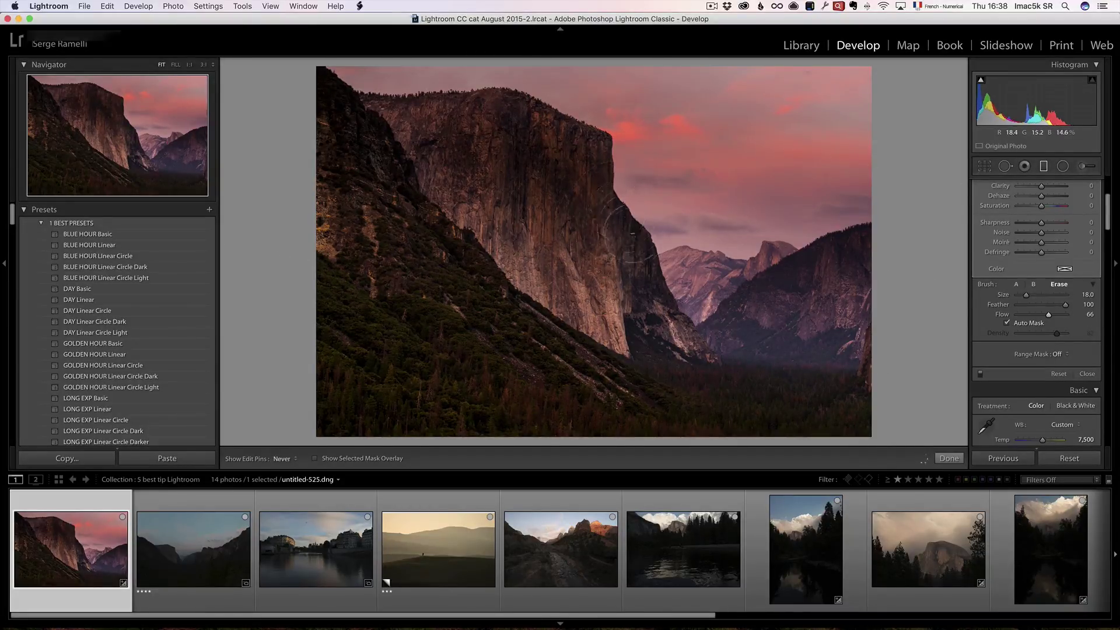
key(h)
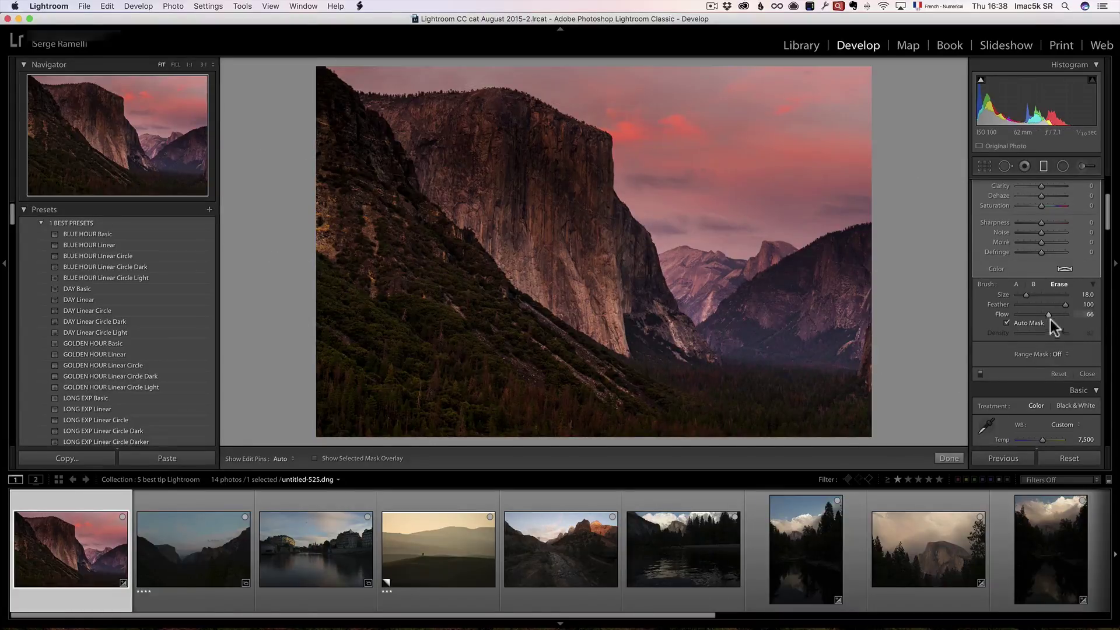
click(1038, 325)
key(h)
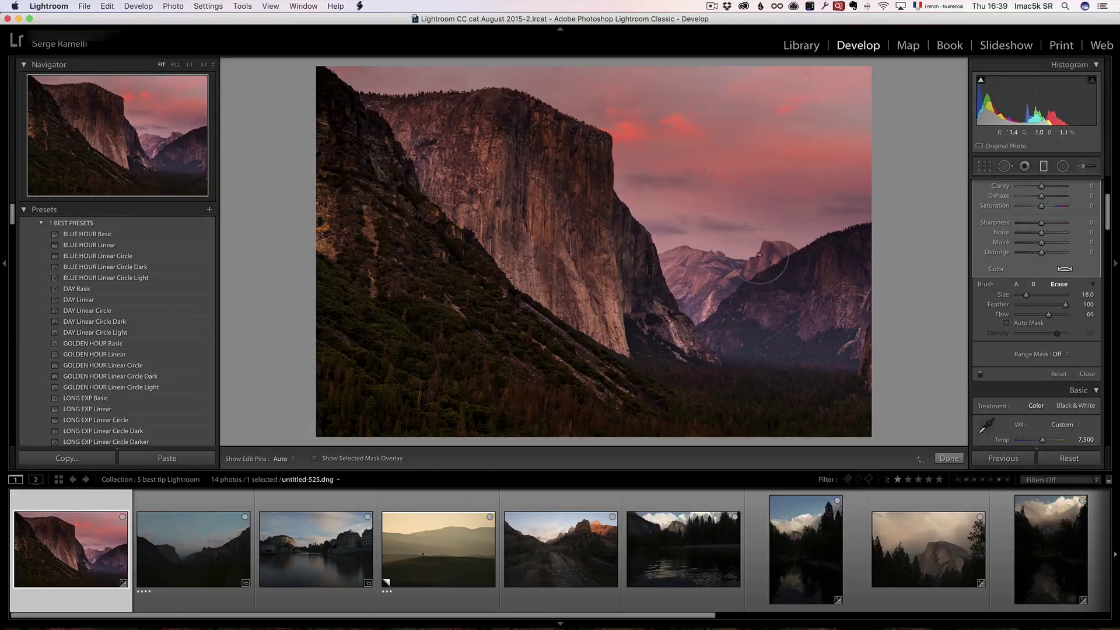
key(h)
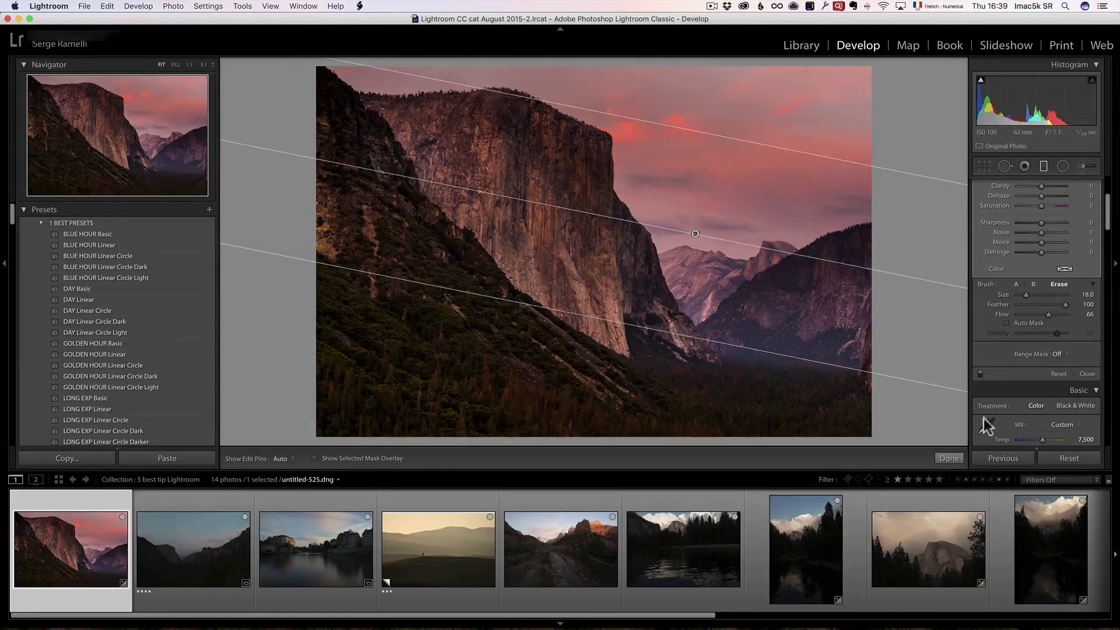
- Compare the sky darkening on and off, raise brush Flow to 100, and erase along the cliff
click(980, 374)
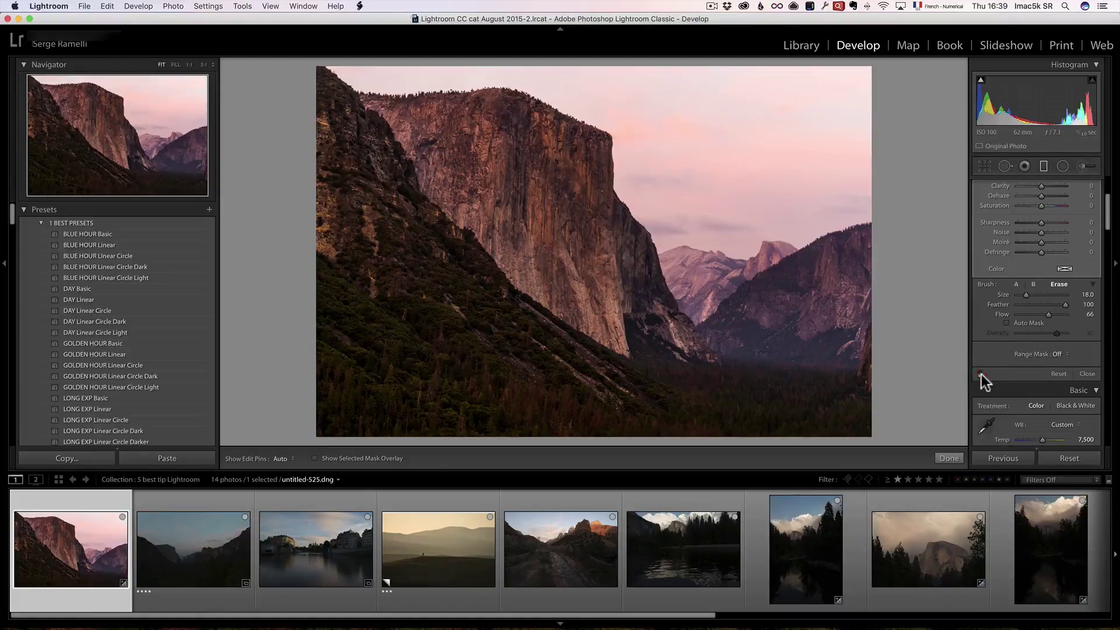
click(981, 373)
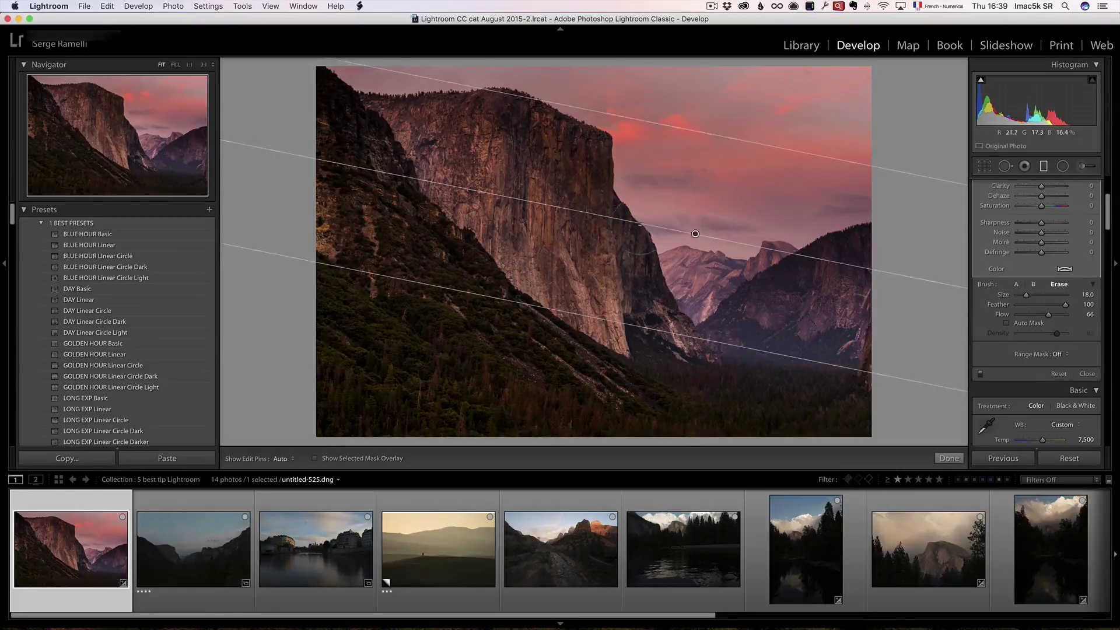
drag(1053, 315, 1075, 318)
key(h)
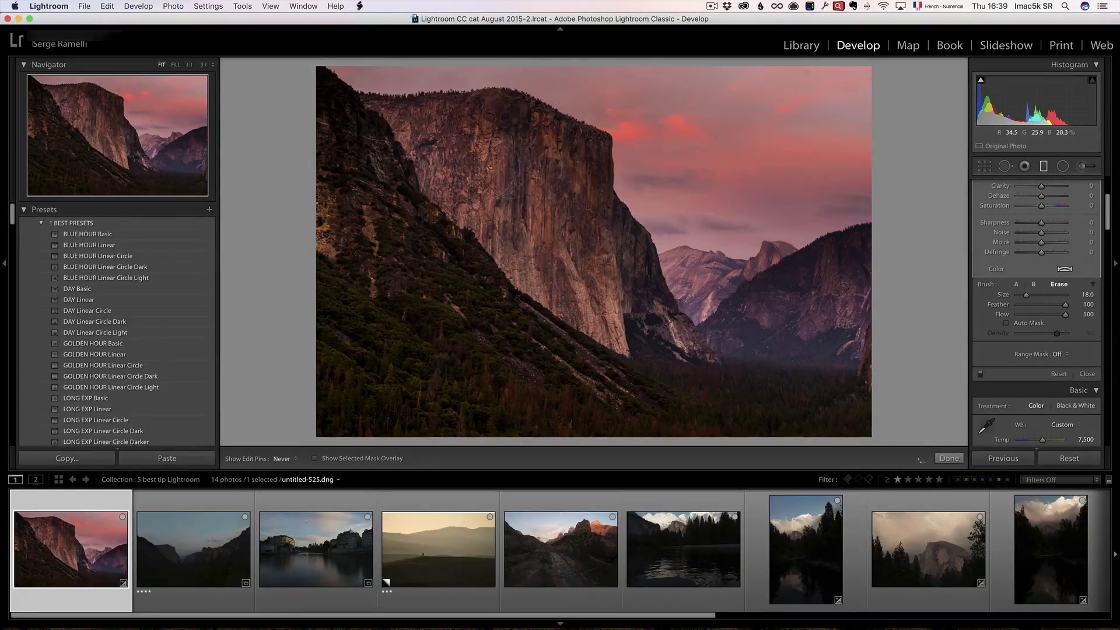
key(h)
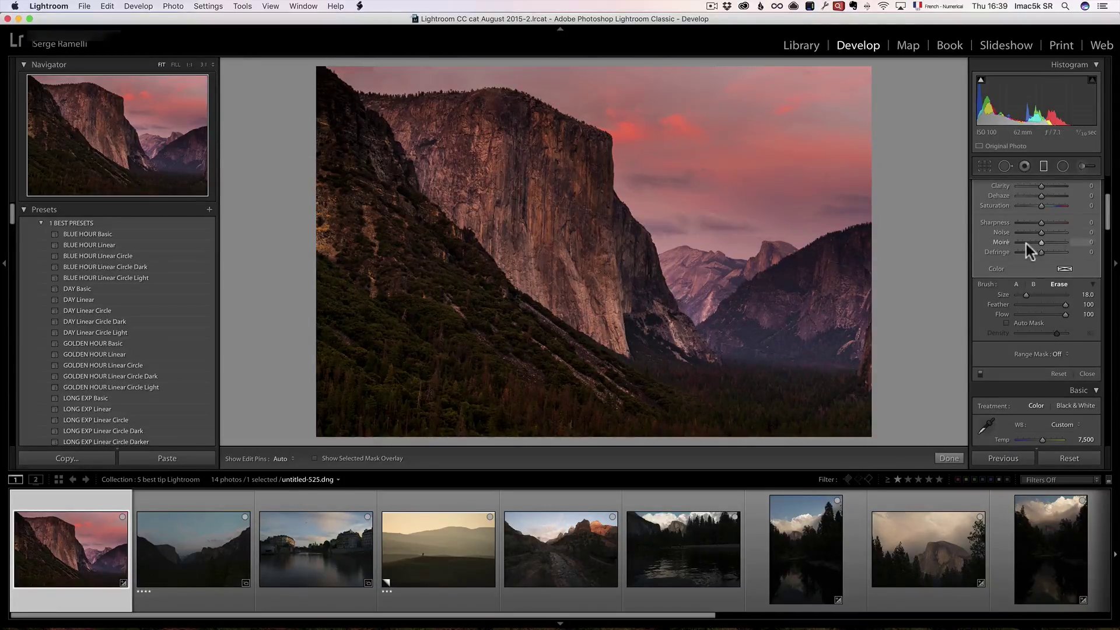
drag(1108, 212, 1103, 201)
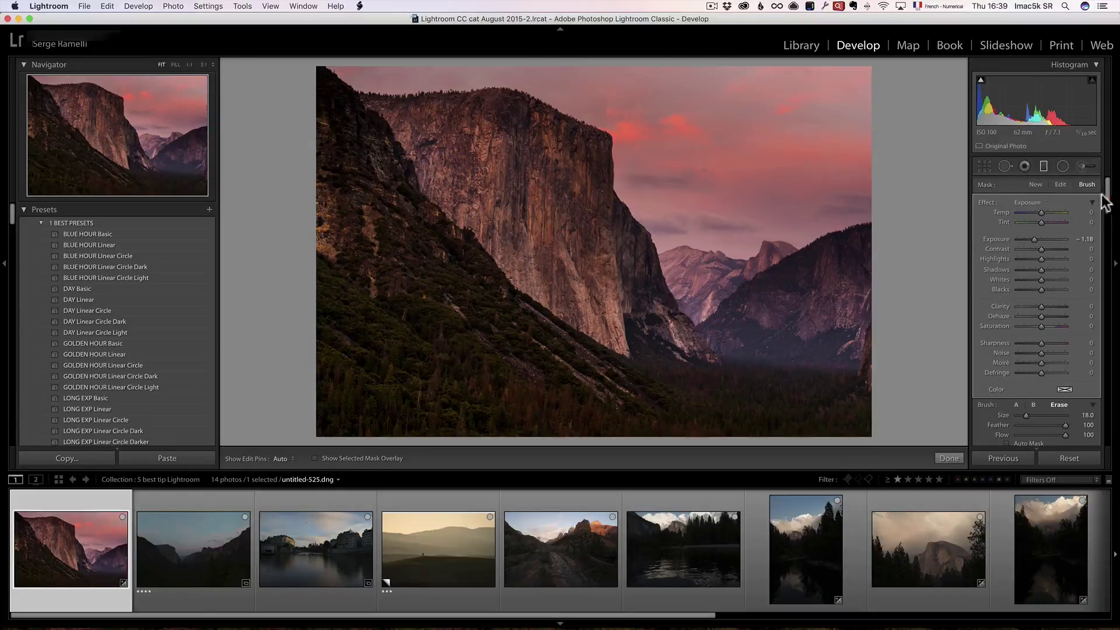
- Draw an inverted radial filter over the sky near Half Dome: Feather 100, Exposure 0.55, Temp 33
click(1063, 167)
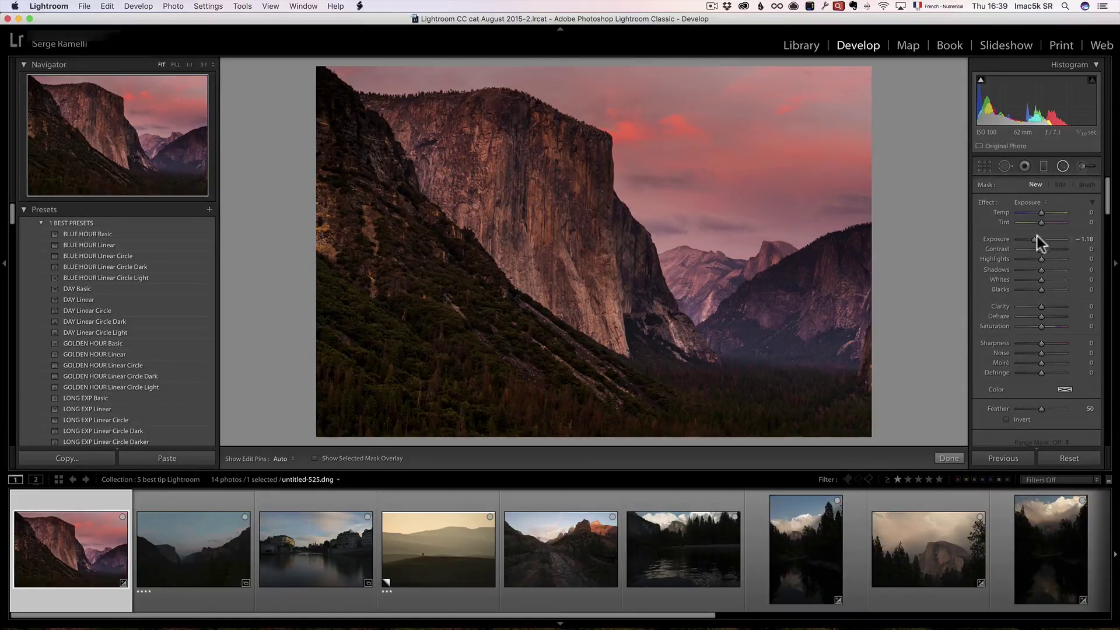
drag(1036, 239, 1045, 219)
drag(691, 203, 802, 282)
click(1008, 420)
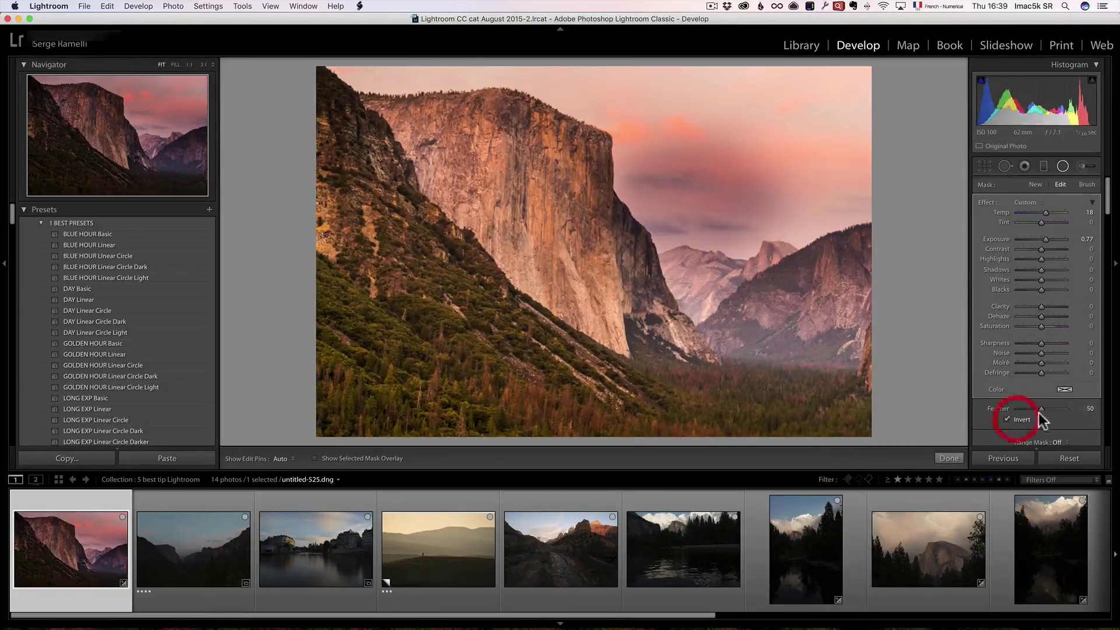
drag(703, 212, 733, 224)
drag(1054, 409, 1080, 408)
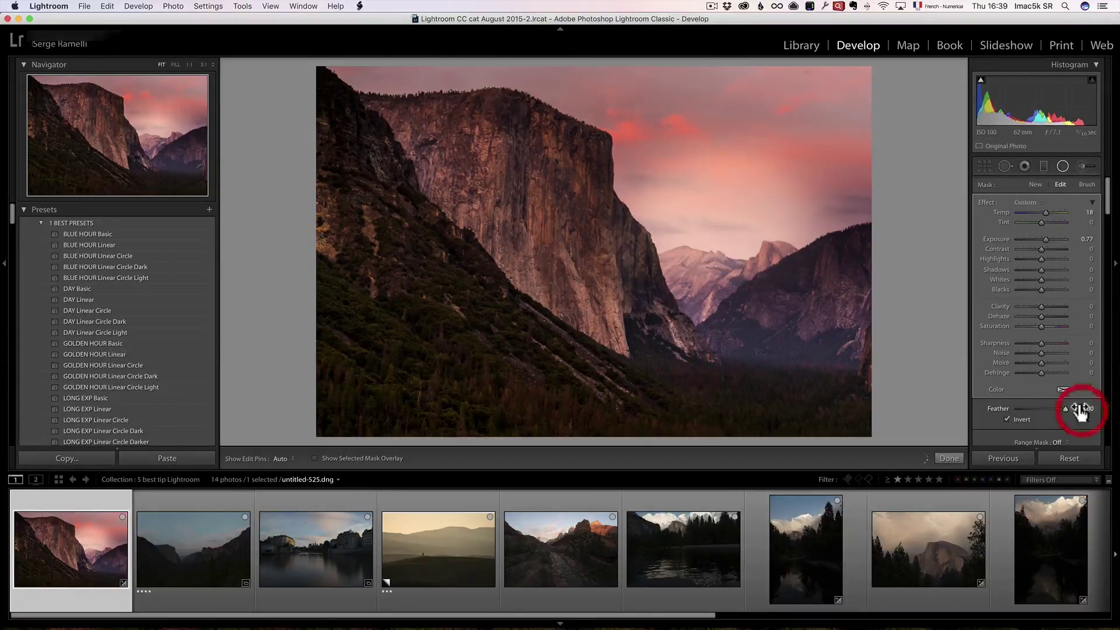
click(716, 215)
drag(716, 215, 700, 204)
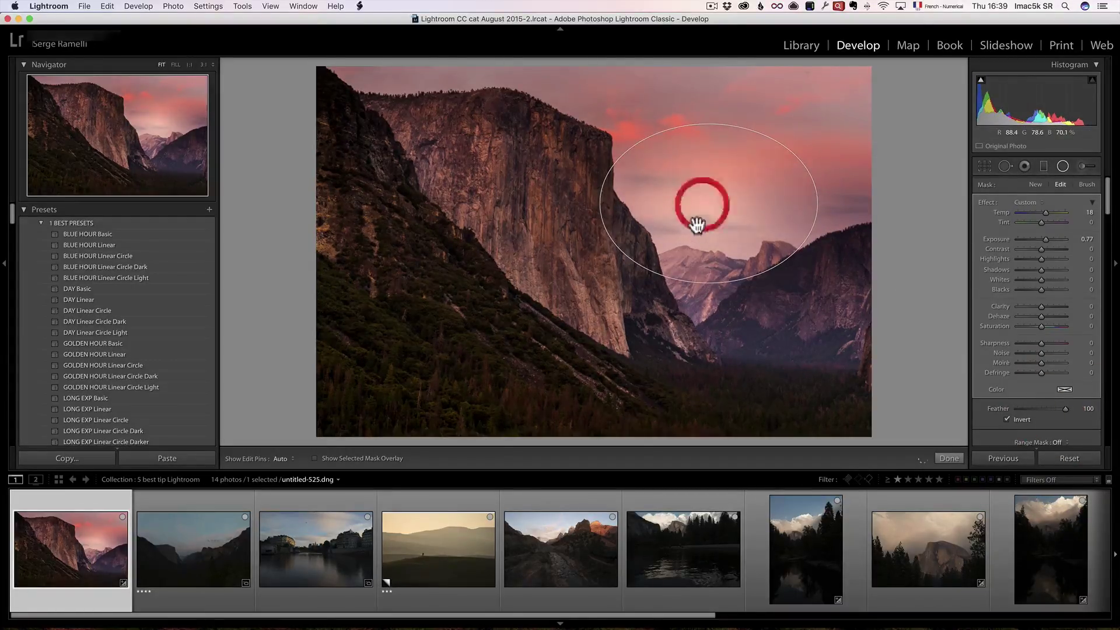
drag(1045, 245, 1048, 219)
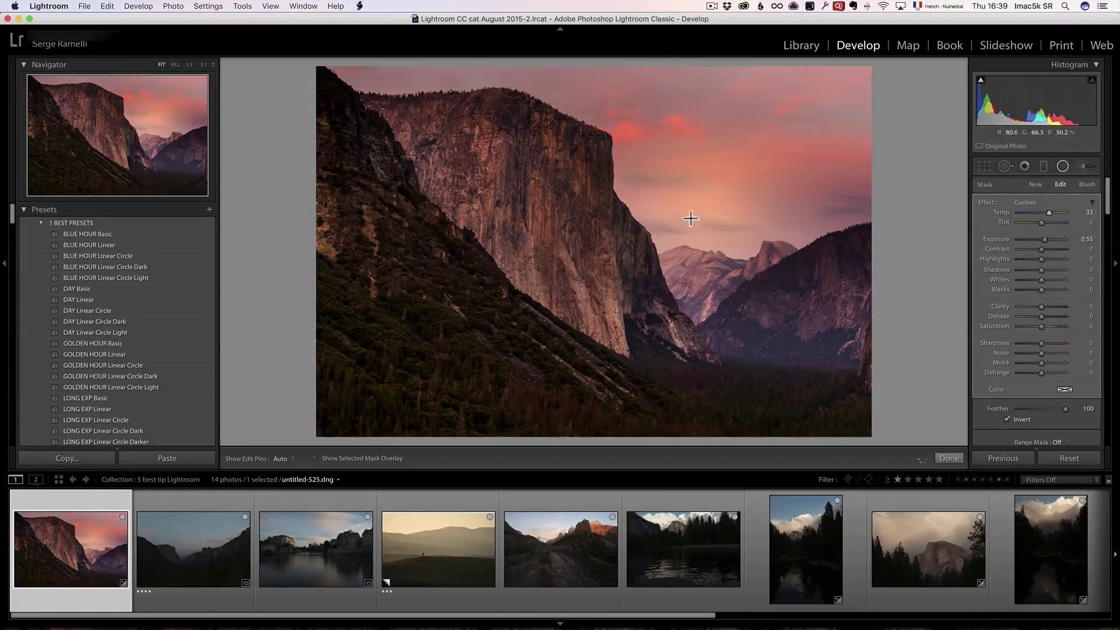
mouse_move(707, 209)
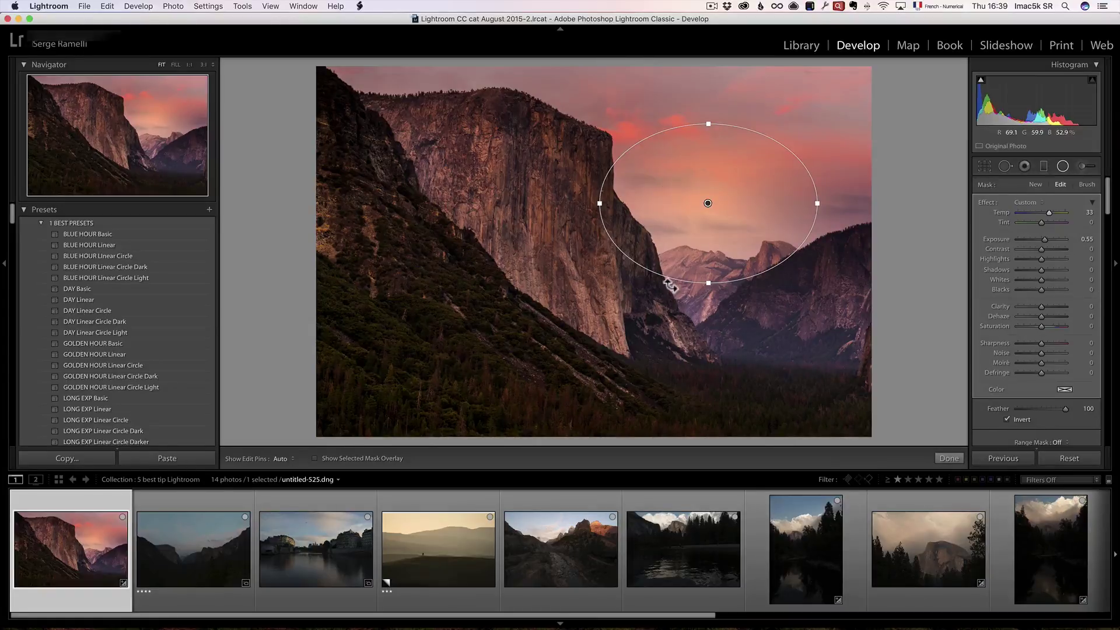
- Touch up the radial filter's mask with the brush, hide its pins, and finish the filter
click(1087, 184)
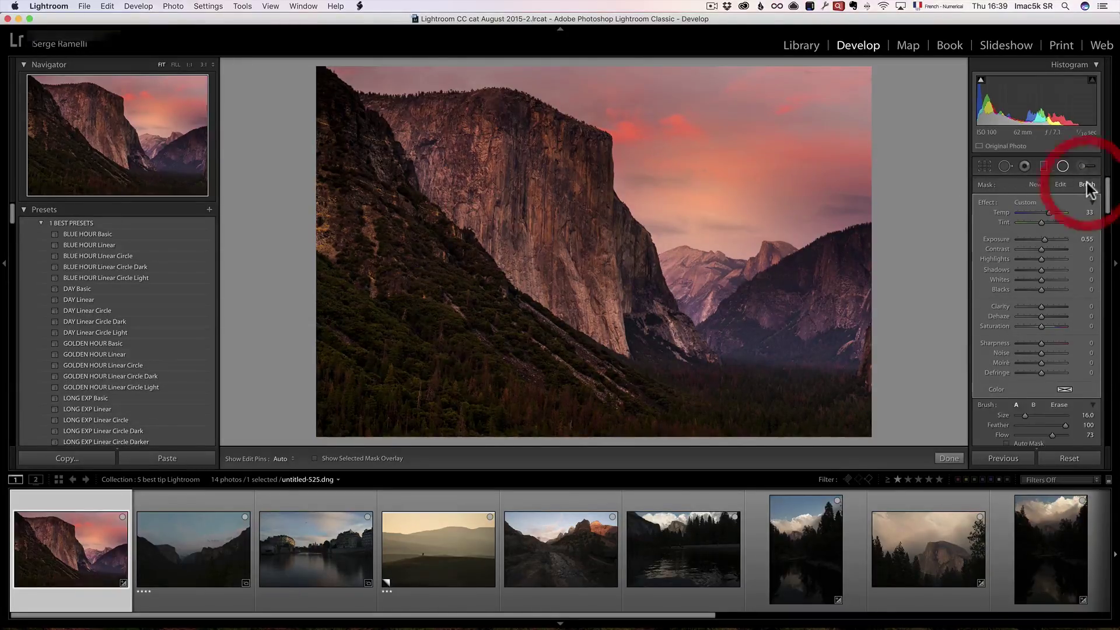
click(1059, 404)
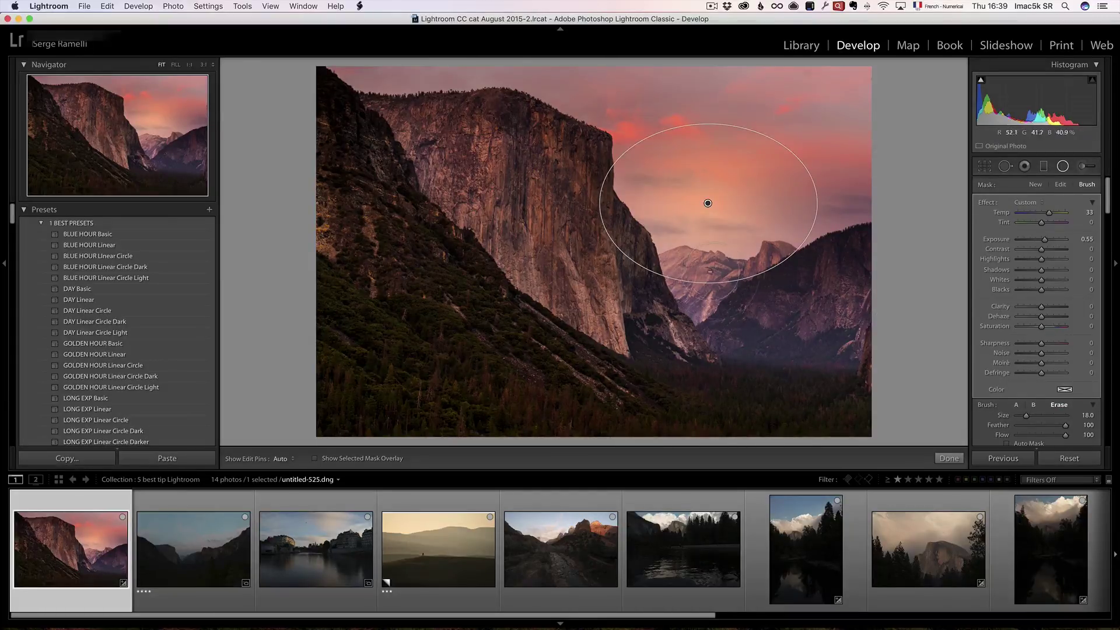
key(h)
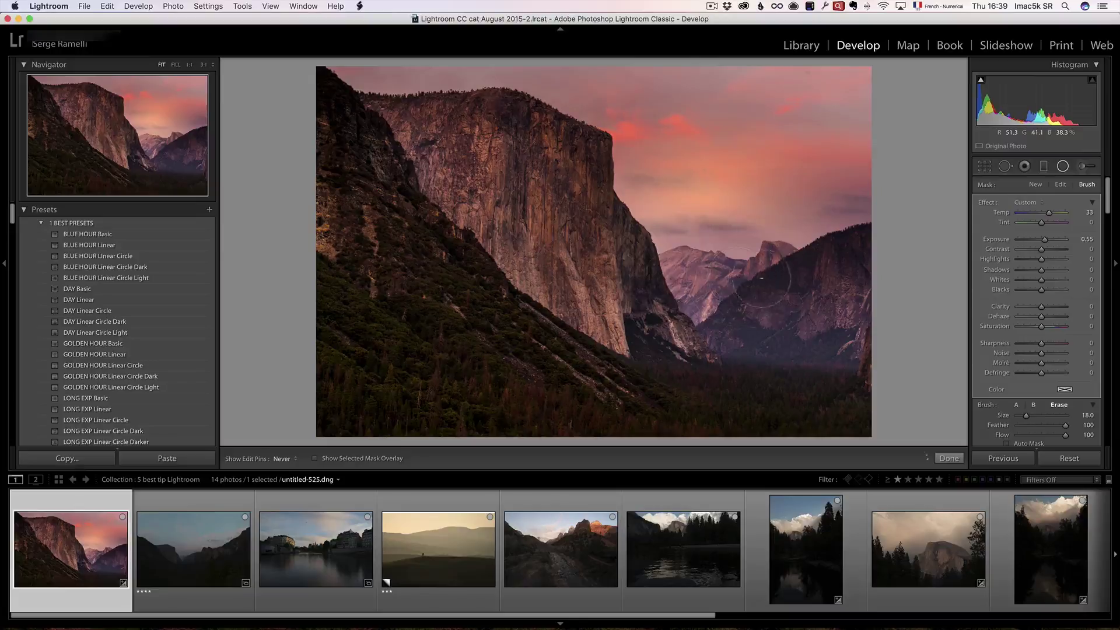
click(1018, 405)
scroll(1039, 398, down, 3)
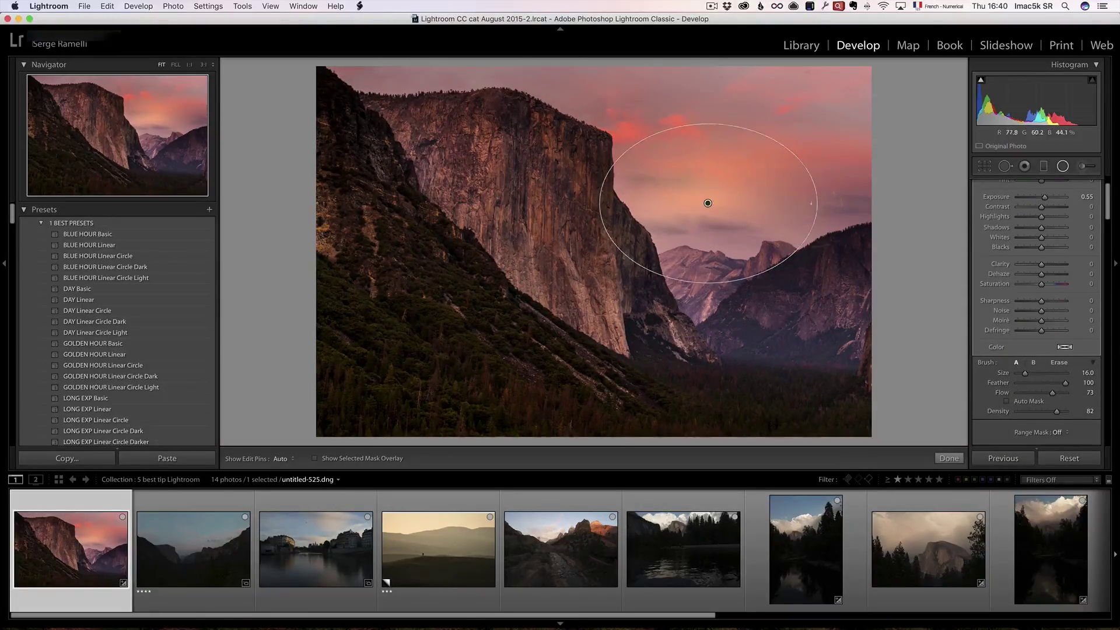
key(h)
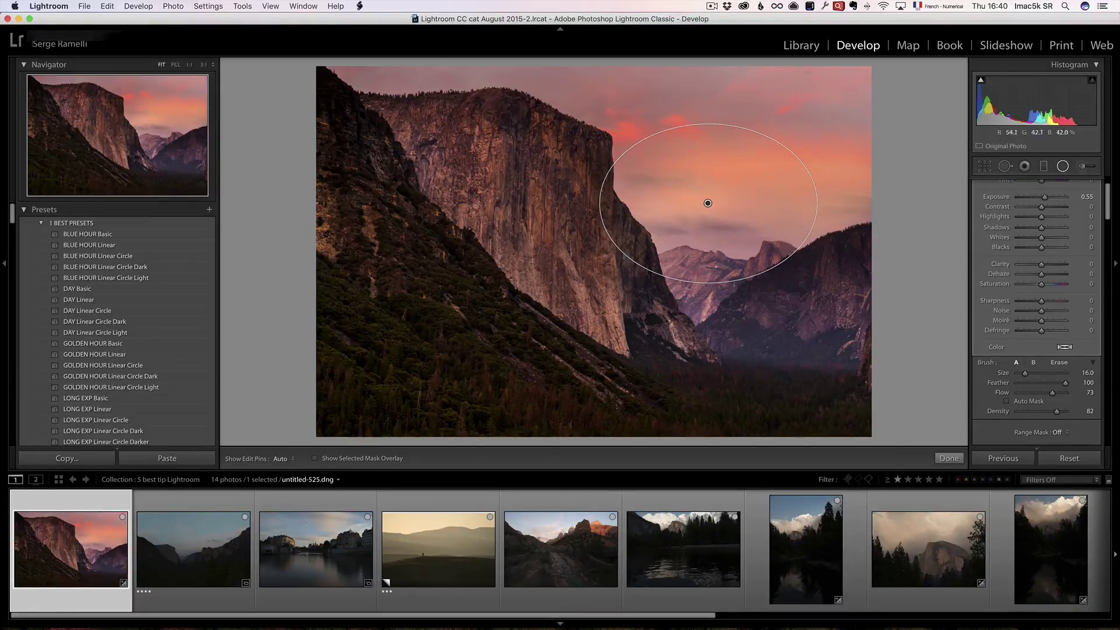
click(949, 459)
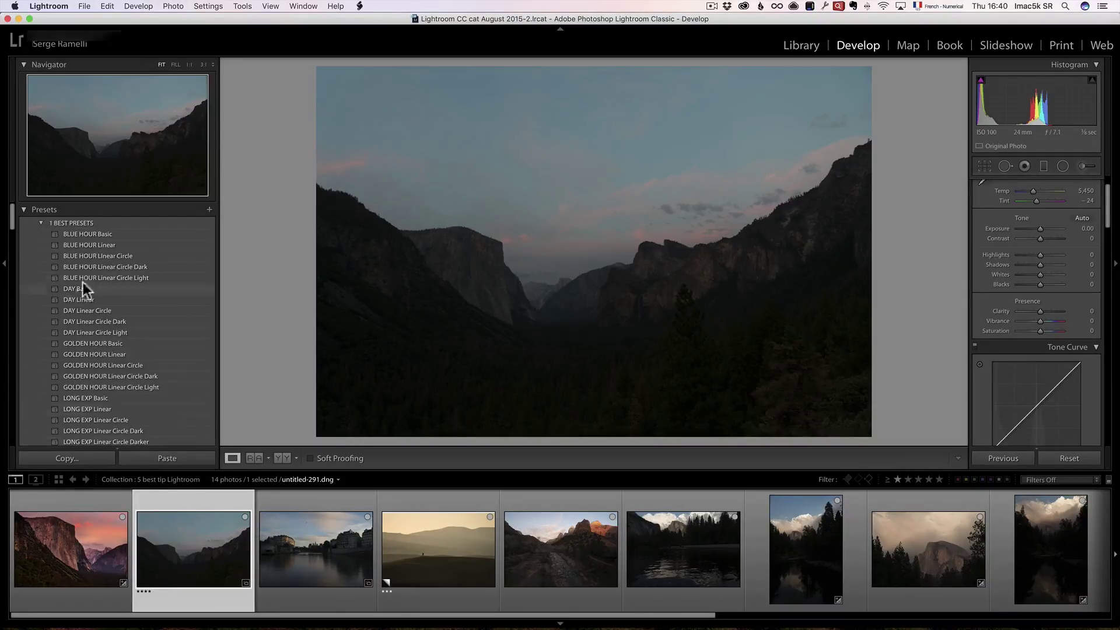
- Give Tunnel View the SUNSET Linear Circle Light preset, then open the river-and-city photo
drag(9, 219, 15, 237)
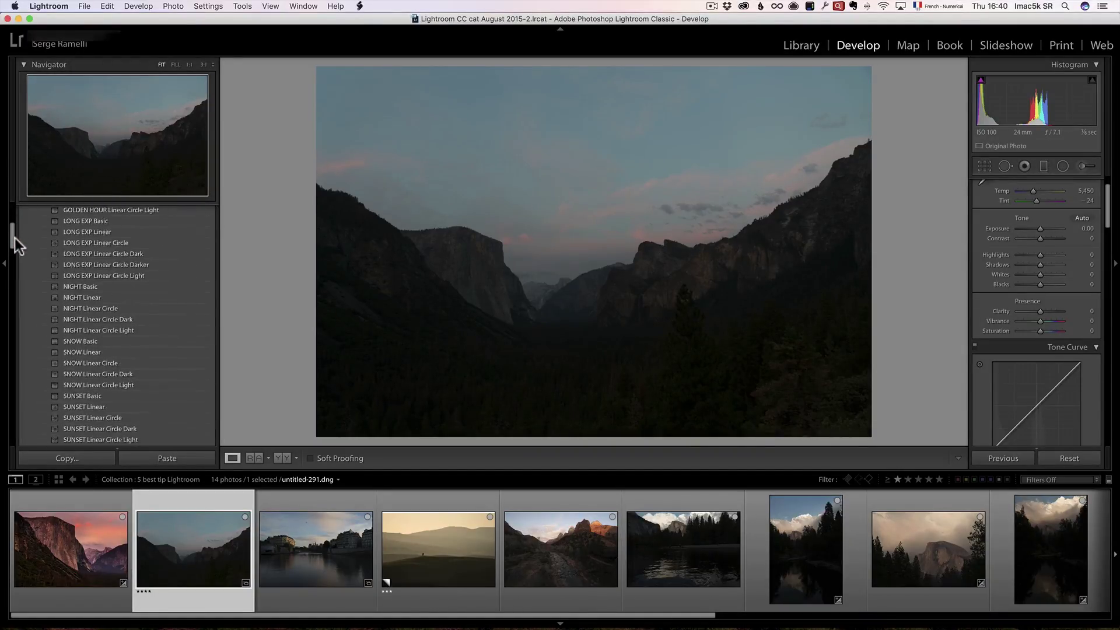
mouse_move(132, 434)
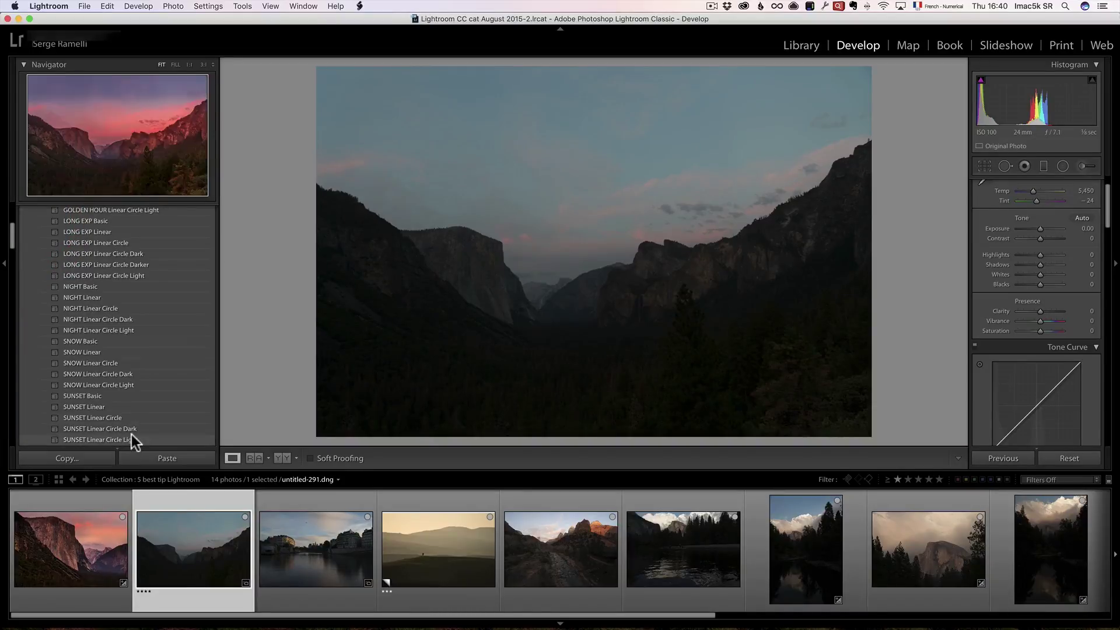
click(138, 438)
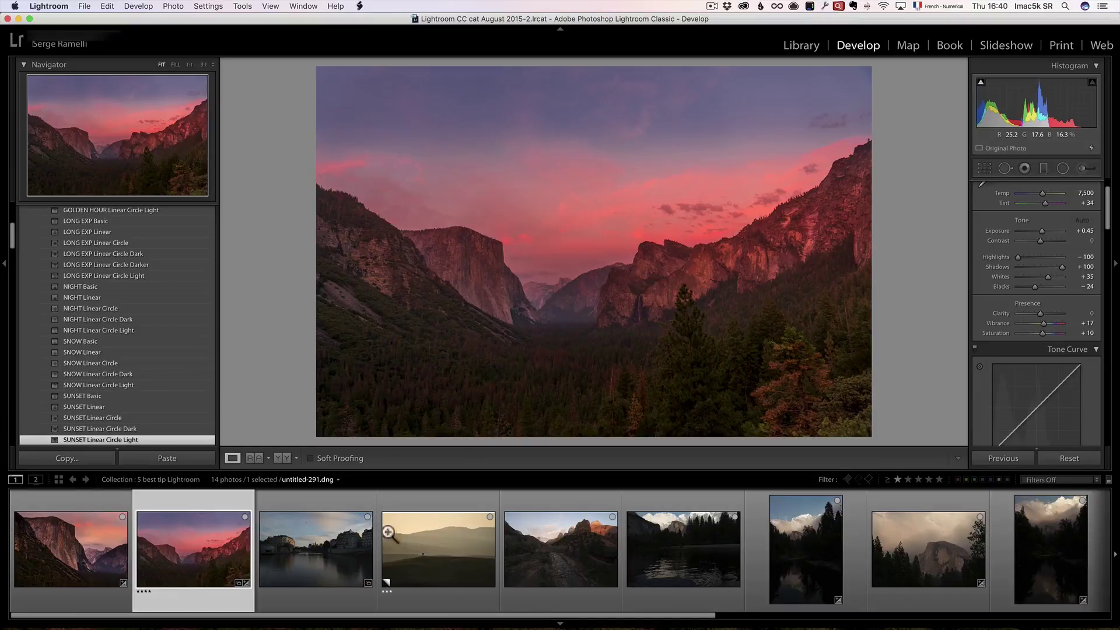
click(316, 547)
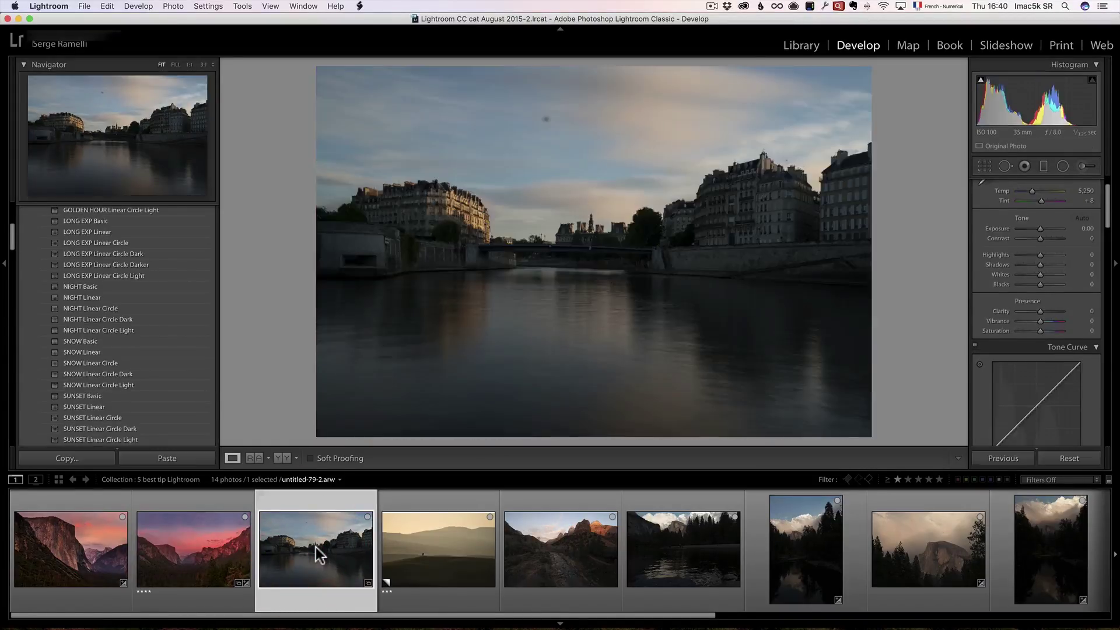
- Apply GOLDEN HOUR Linear Circle, moving its sky gradient higher and its water gradient lower
mouse_move(12, 238)
mouse_down()
mouse_move(14, 250)
mouse_move(13, 223)
mouse_up()
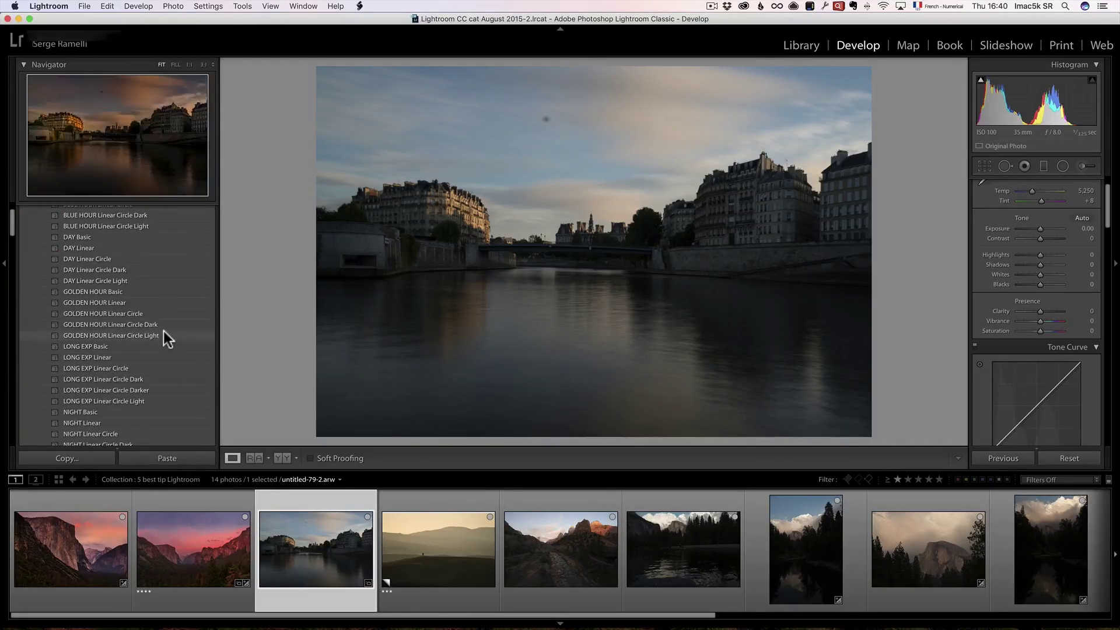
click(161, 314)
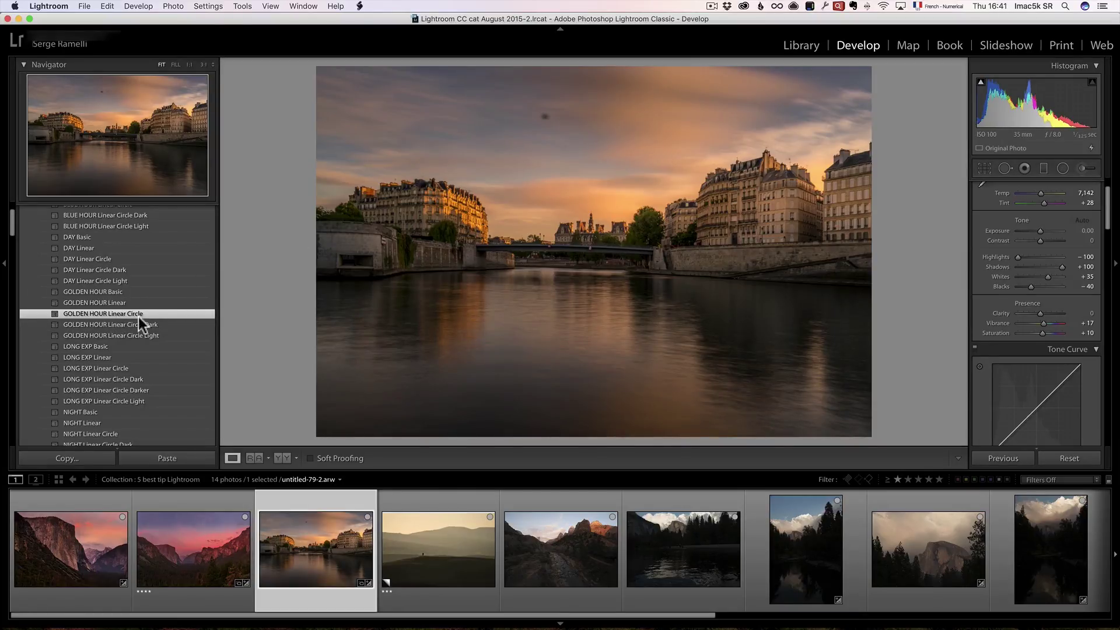
click(1044, 171)
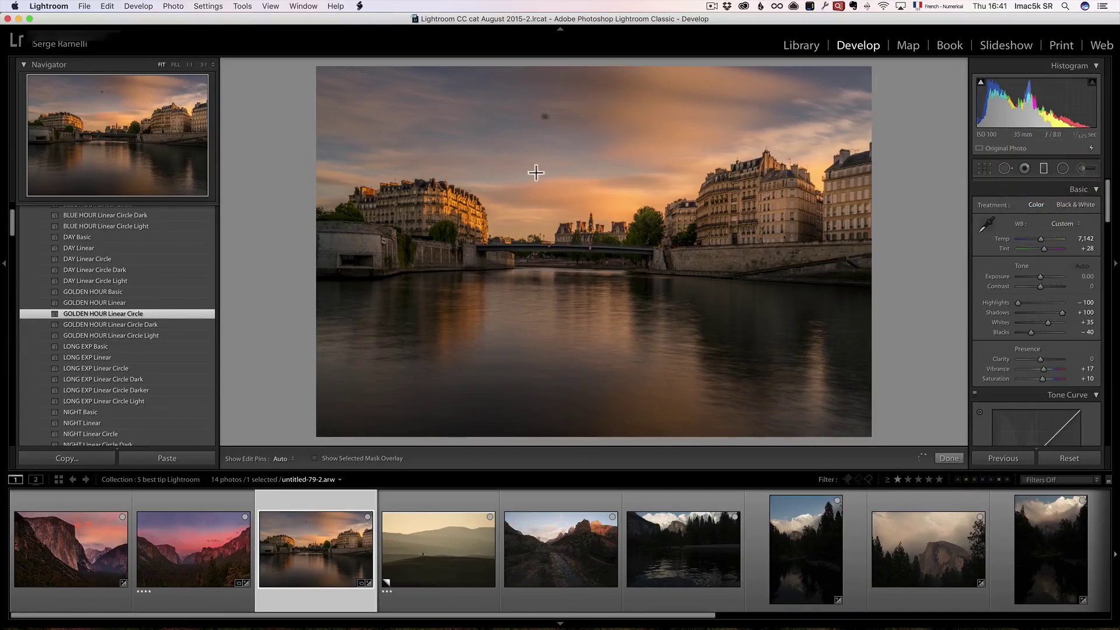
click(626, 149)
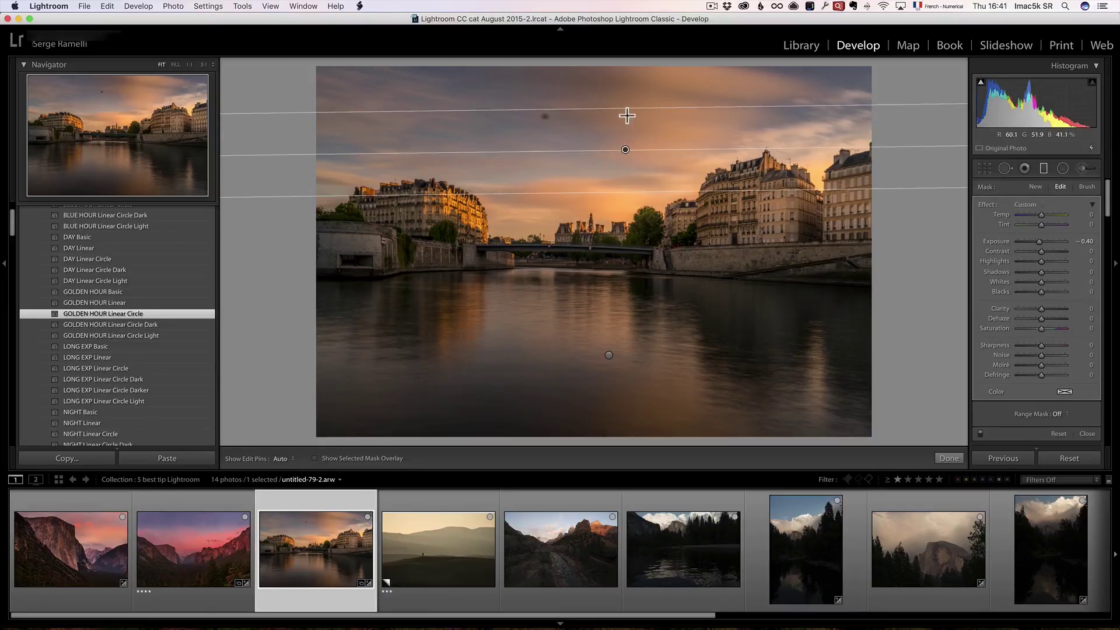
drag(626, 93, 625, 122)
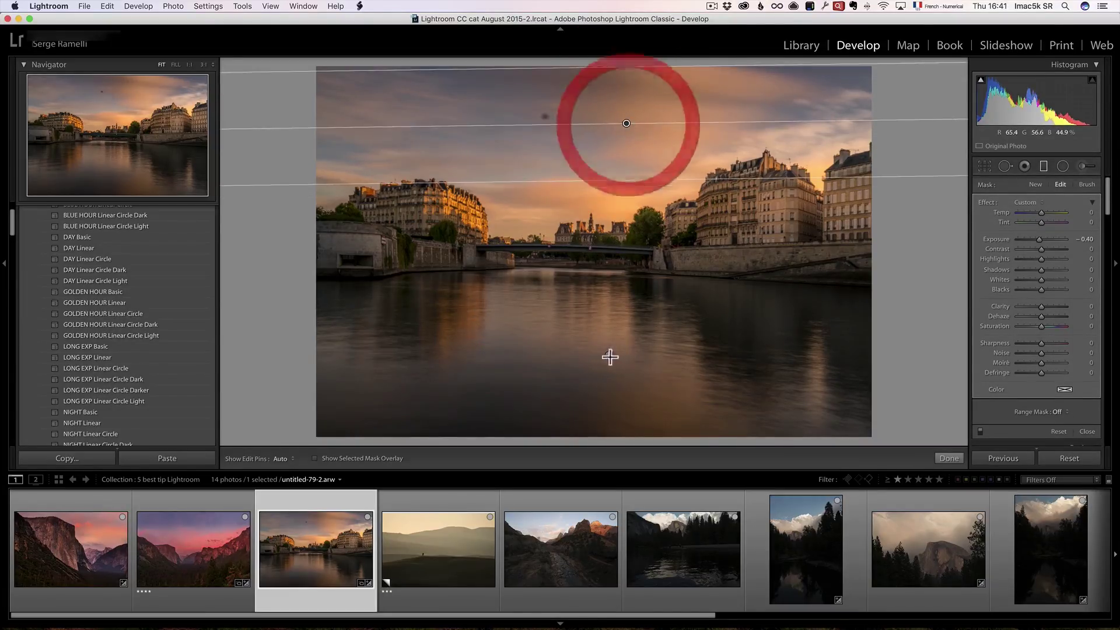
click(609, 355)
drag(609, 355, 611, 400)
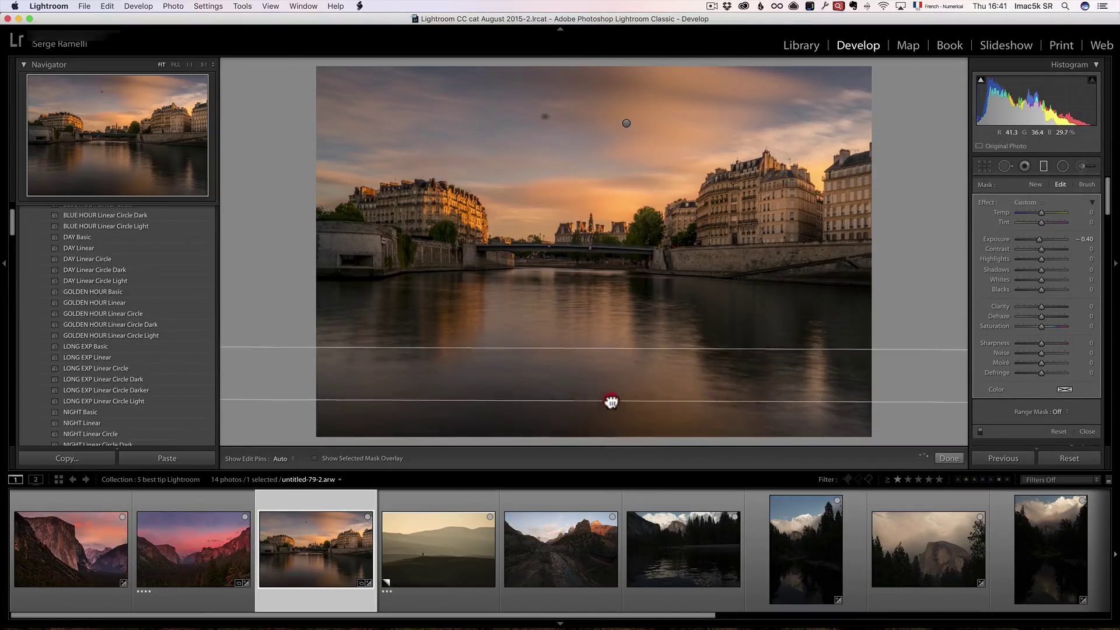
click(1063, 165)
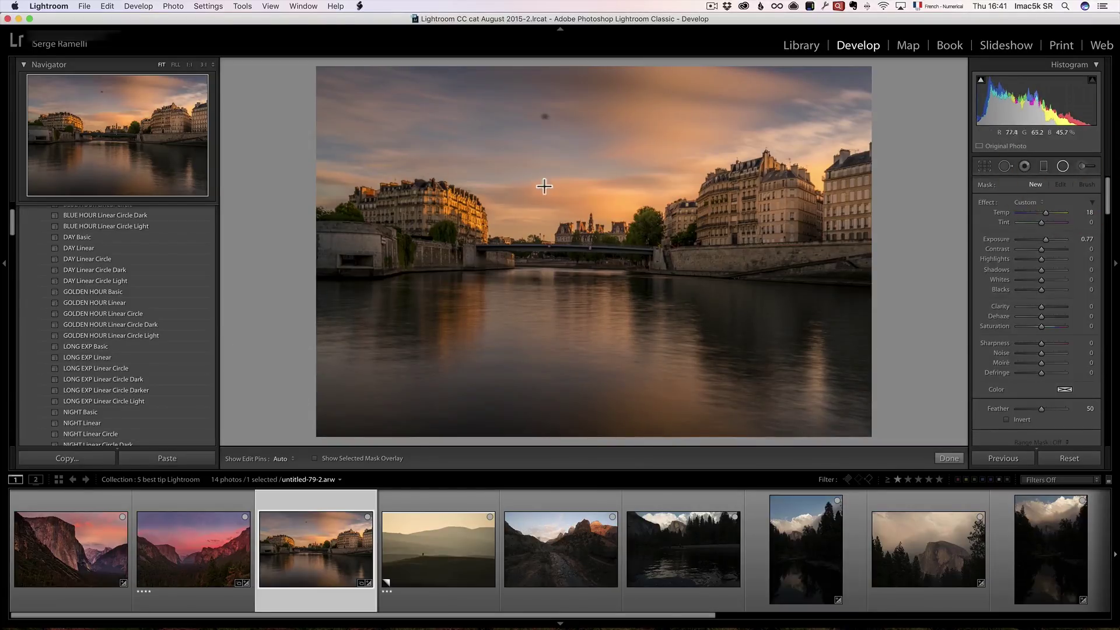
- Shift the radial filter left, heal the dark sky speck, and set Vibrance to +38
drag(783, 202, 515, 168)
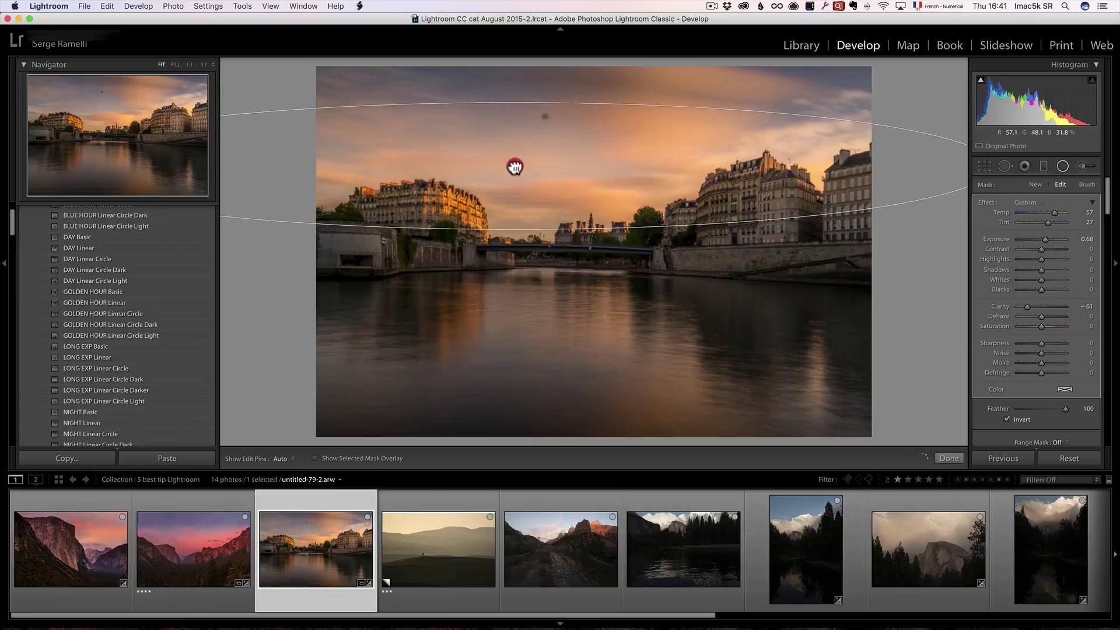
click(1003, 167)
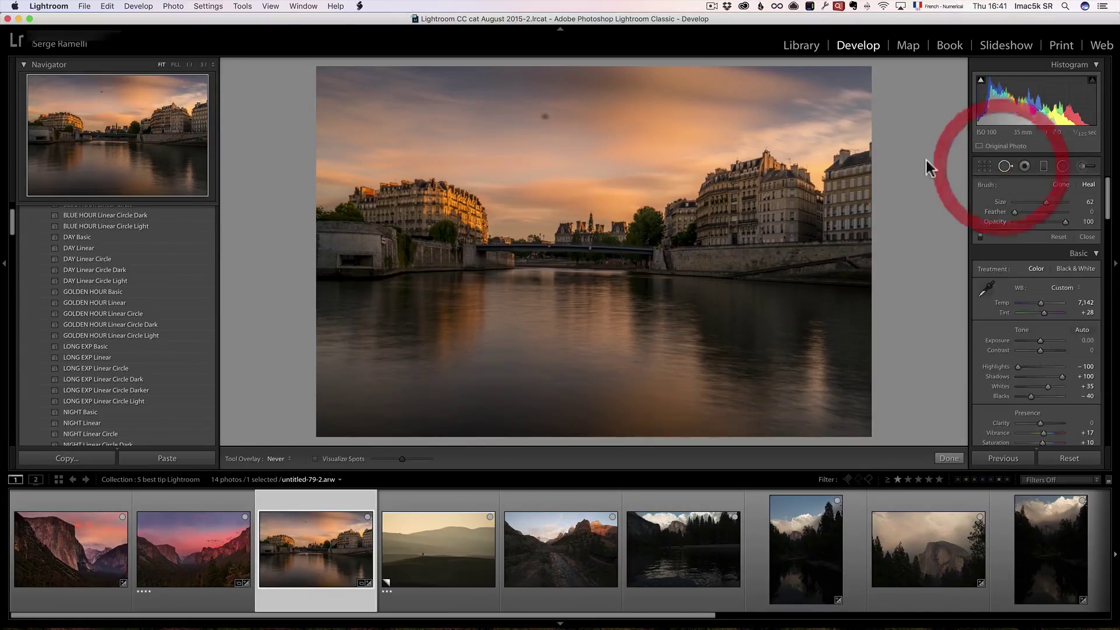
click(545, 117)
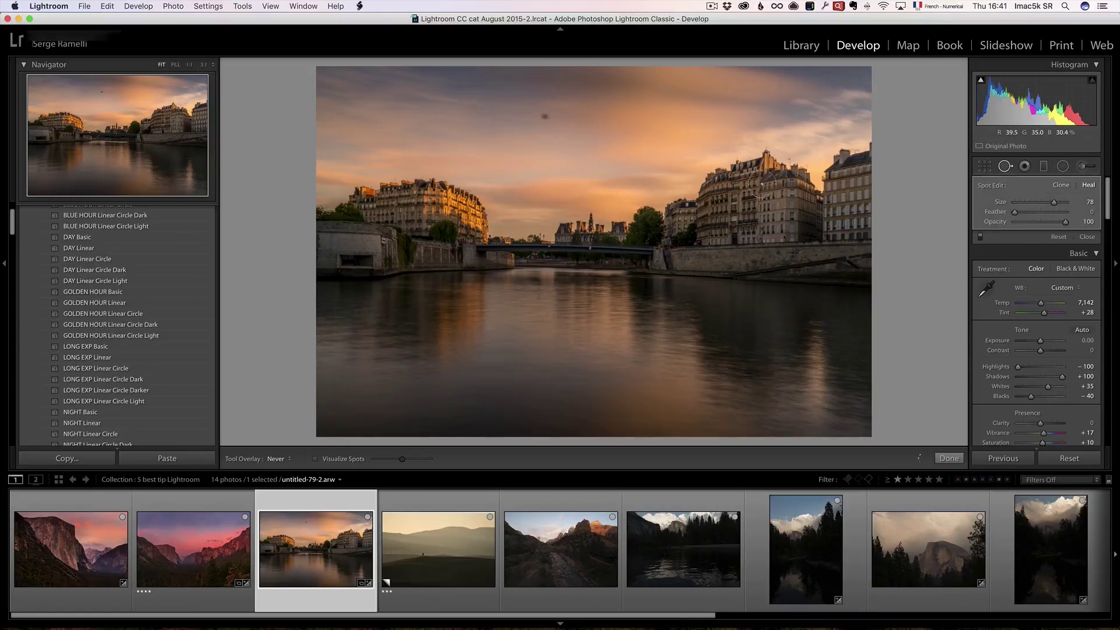
click(1088, 237)
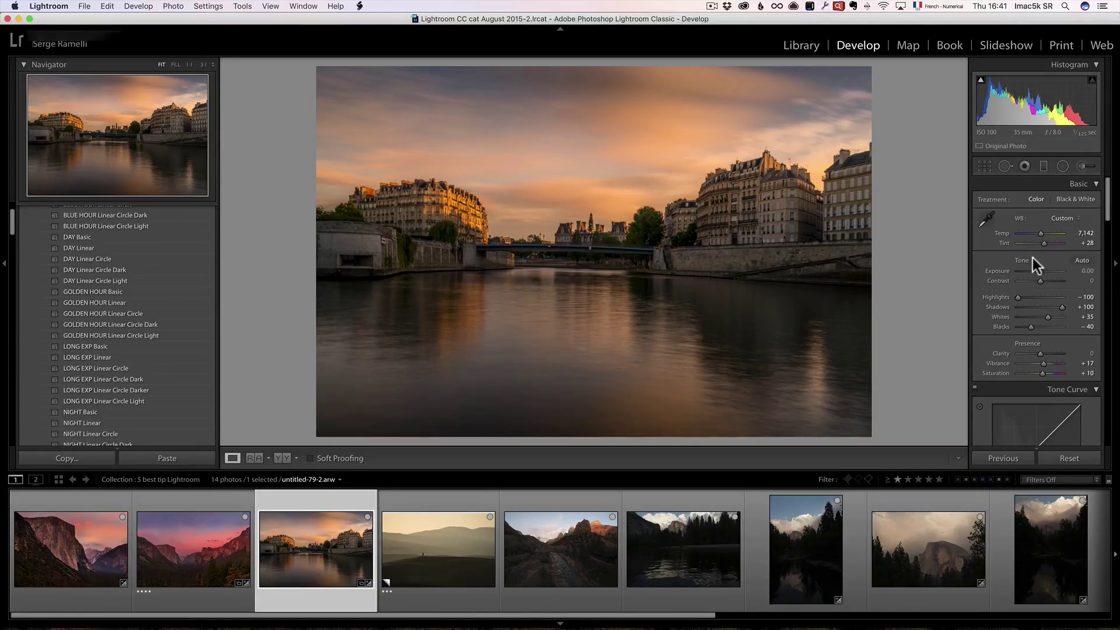
drag(1045, 363, 1046, 367)
click(1042, 371)
- Open the misty Tuscany hills photo and apply the DAY Linear Circle preset
click(433, 545)
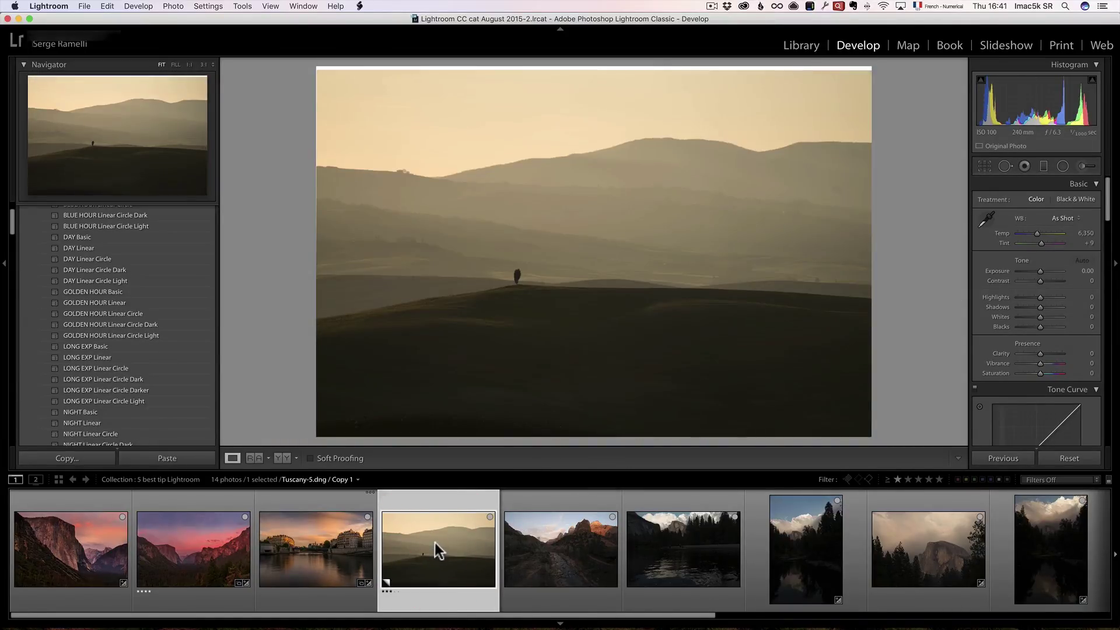
scroll(97, 344, up, 2)
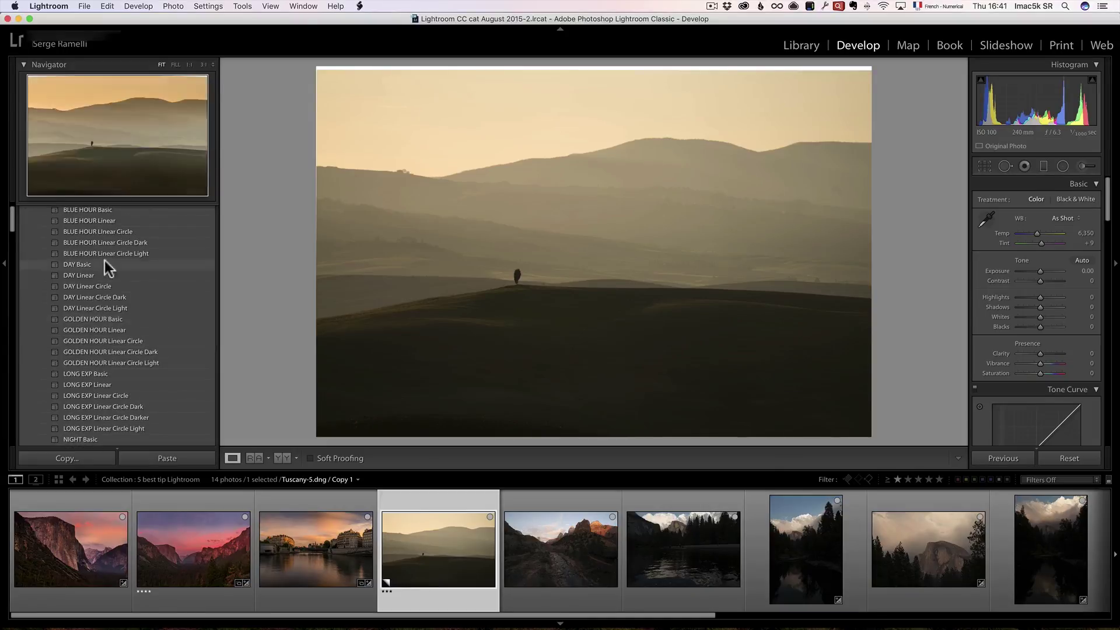
scroll(118, 284, down, 1)
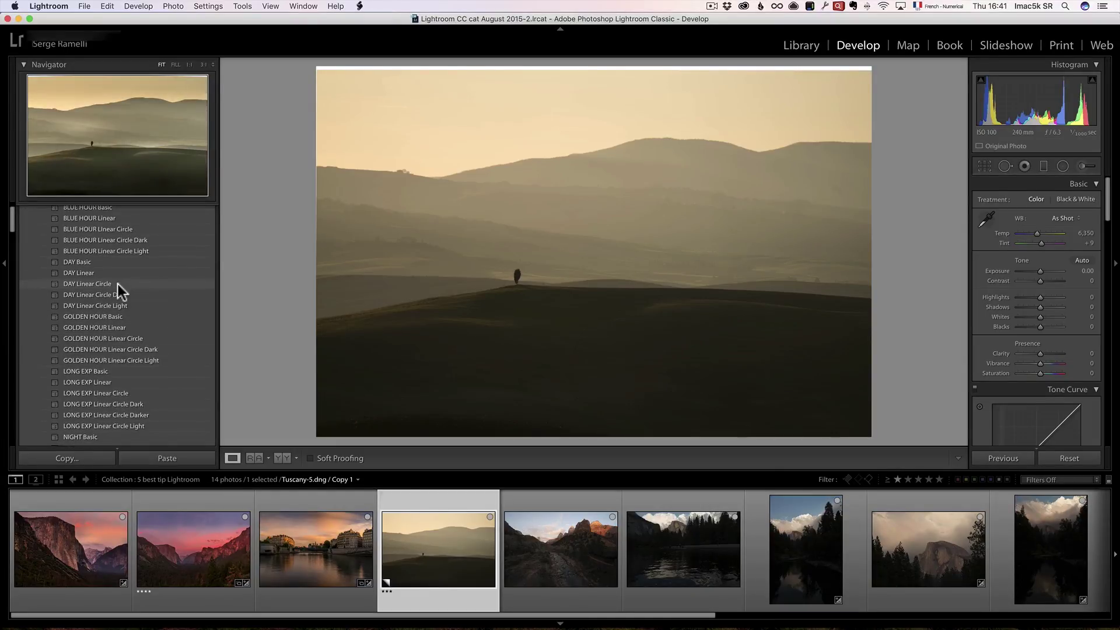
click(118, 284)
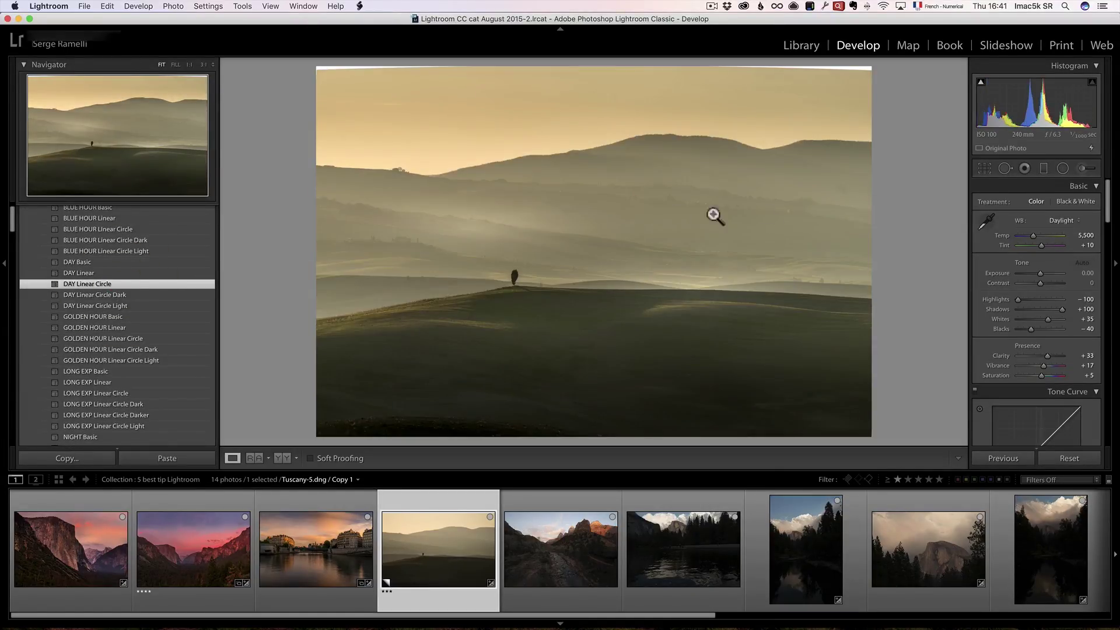
- Crop the top of the frame to 16 x 10, shift tint toward green, and raise contrast
click(985, 168)
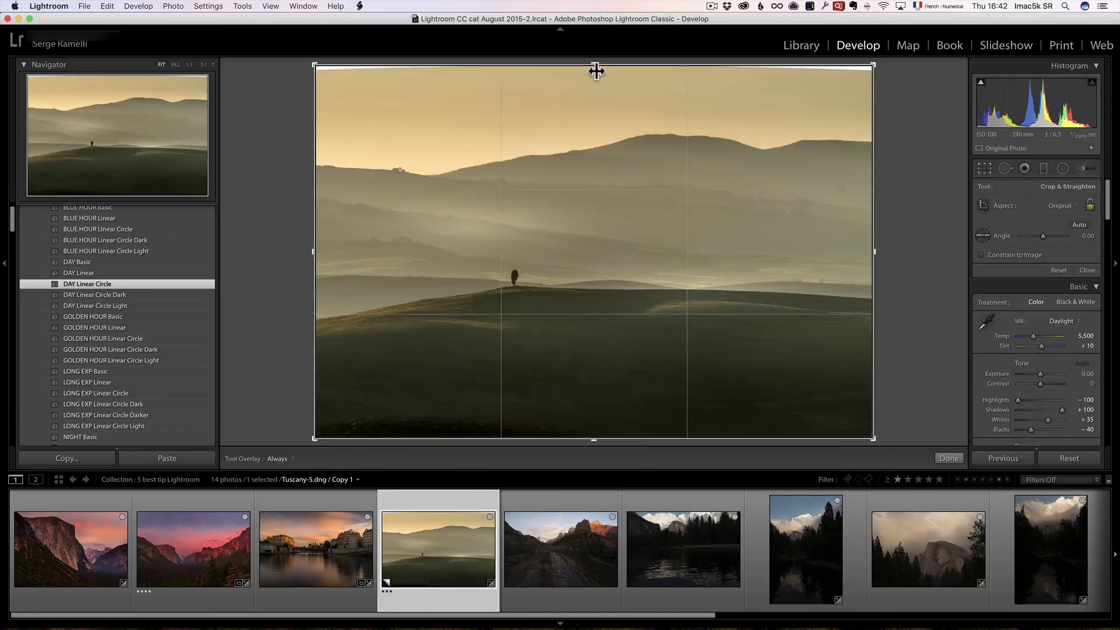
drag(593, 67, 593, 77)
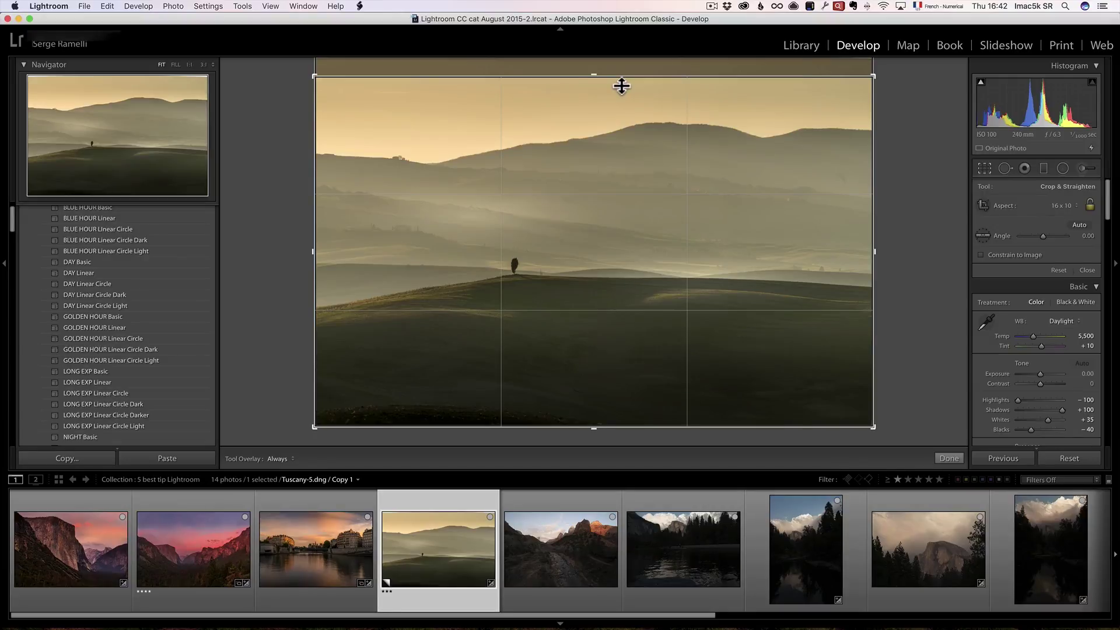
key(Return)
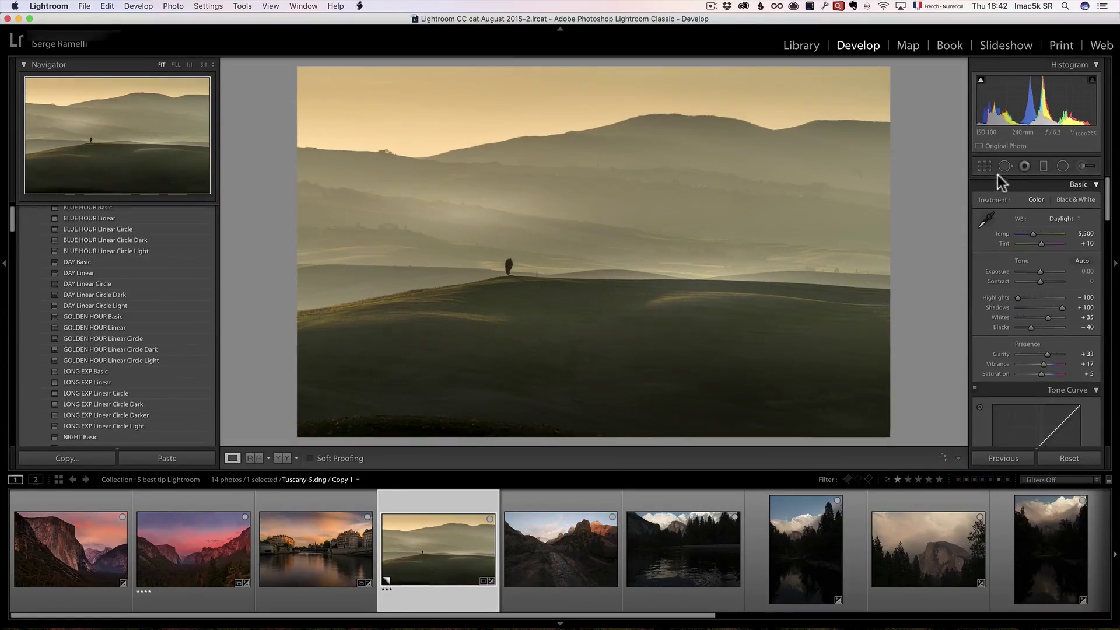
drag(1041, 242, 1037, 243)
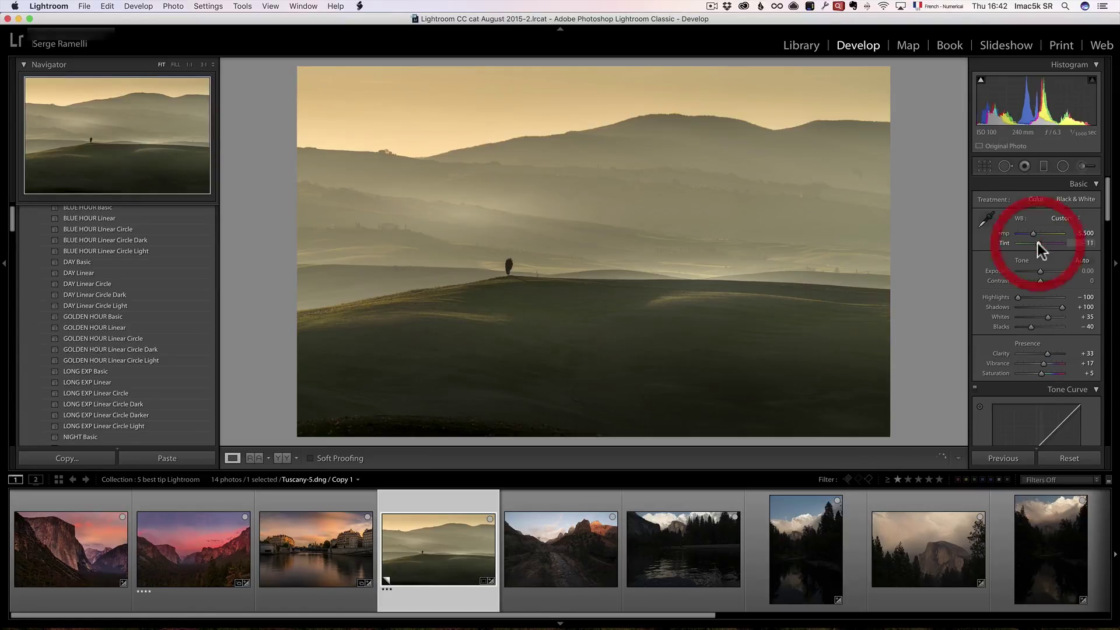
click(1049, 282)
- Move both radial filters lower onto the hills and finish the radial edits
click(1063, 166)
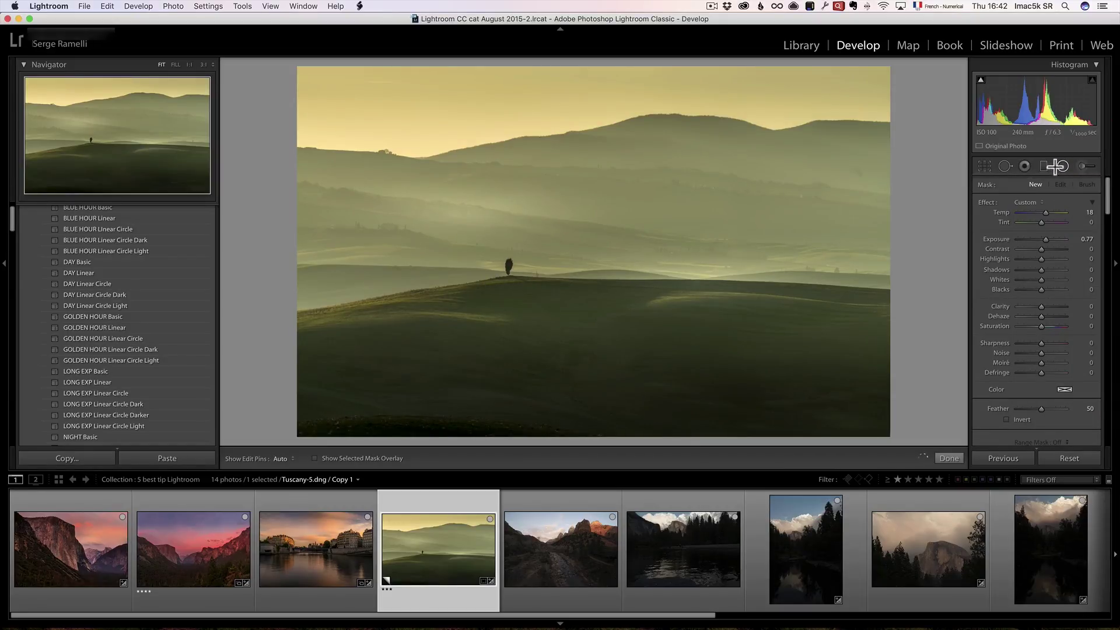
click(698, 284)
click(705, 304)
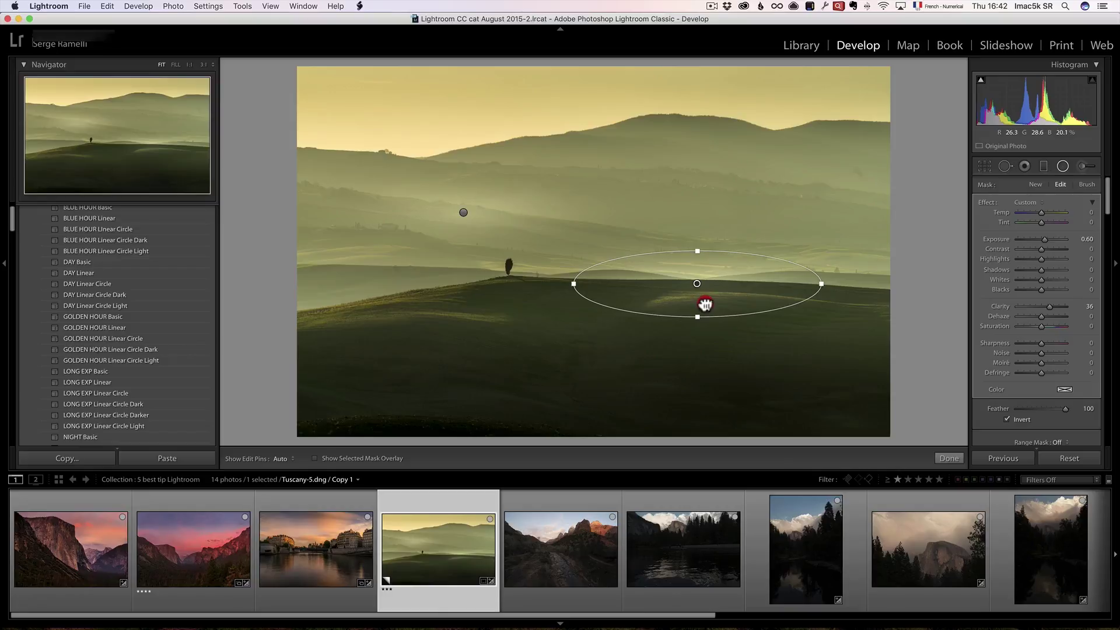
drag(705, 304, 705, 301)
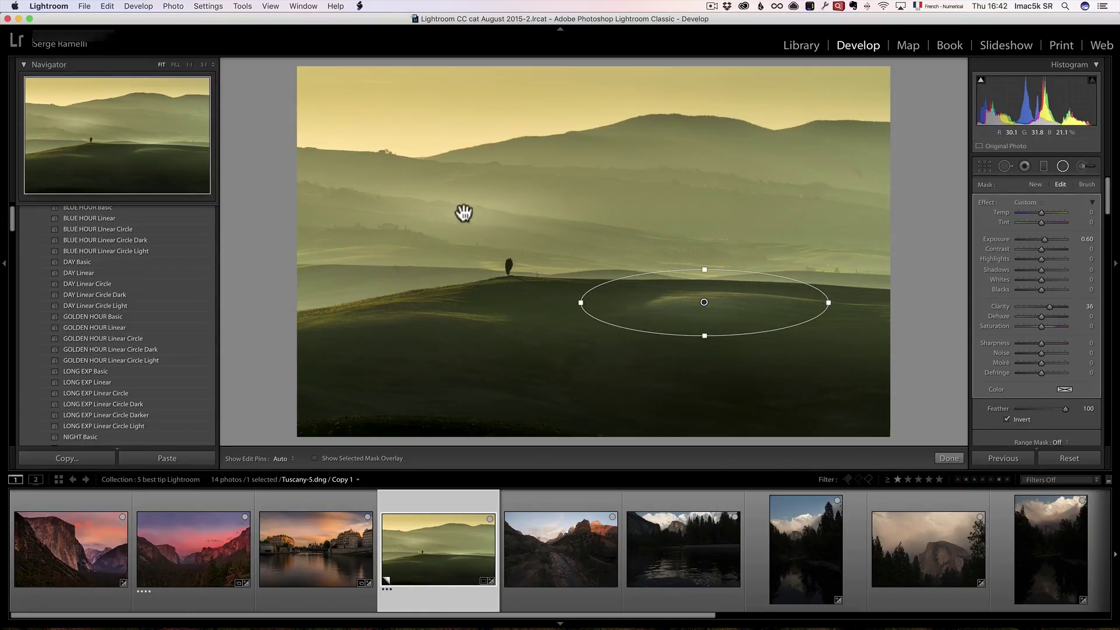
click(463, 212)
drag(464, 213, 427, 313)
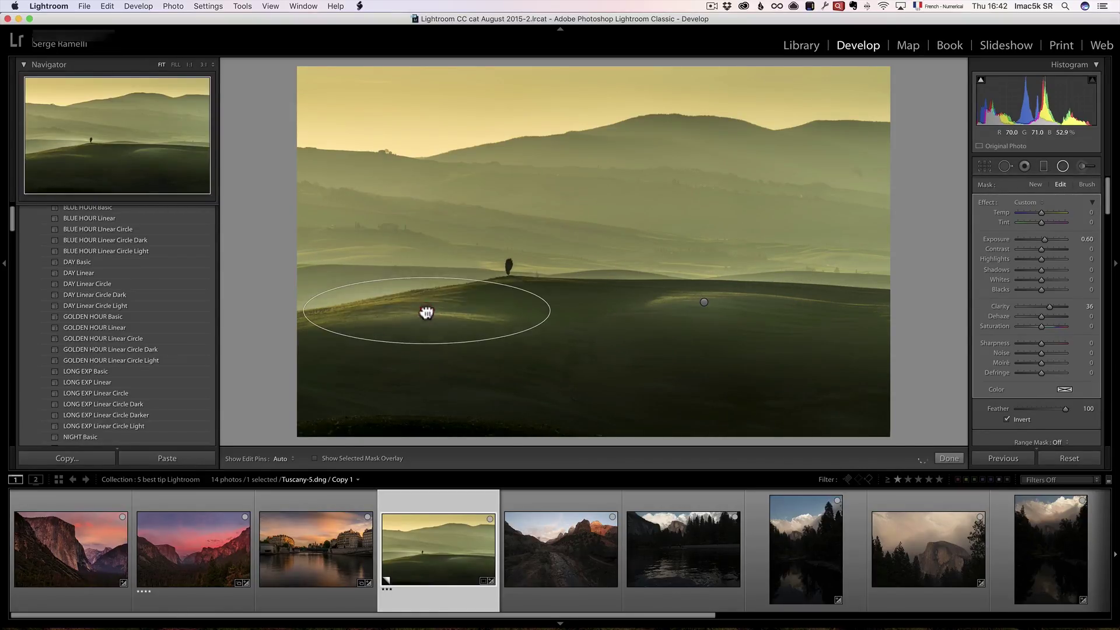
click(950, 458)
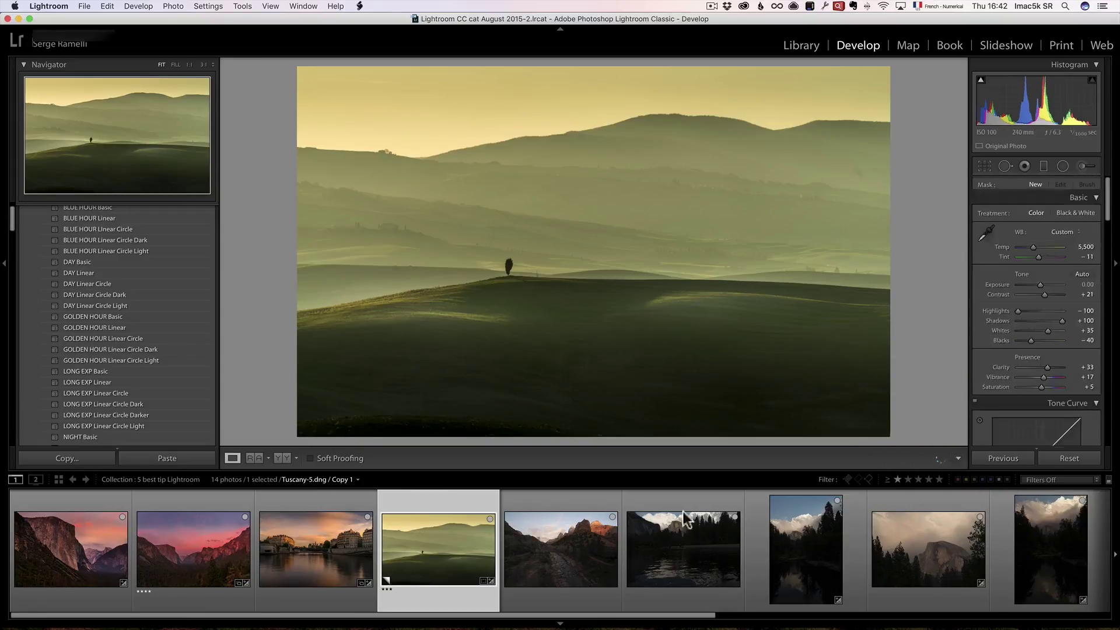
- Open untitled-240.dng and give it SUNSET Linear Circle Dark after briefly trying the Light version
click(566, 536)
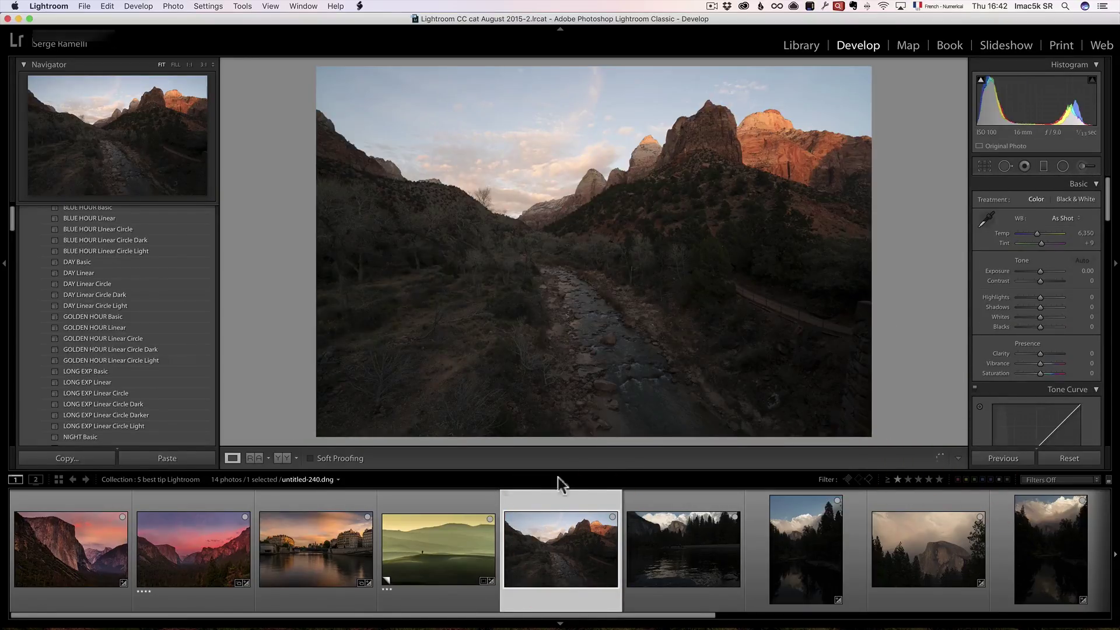
scroll(119, 332, down, 5)
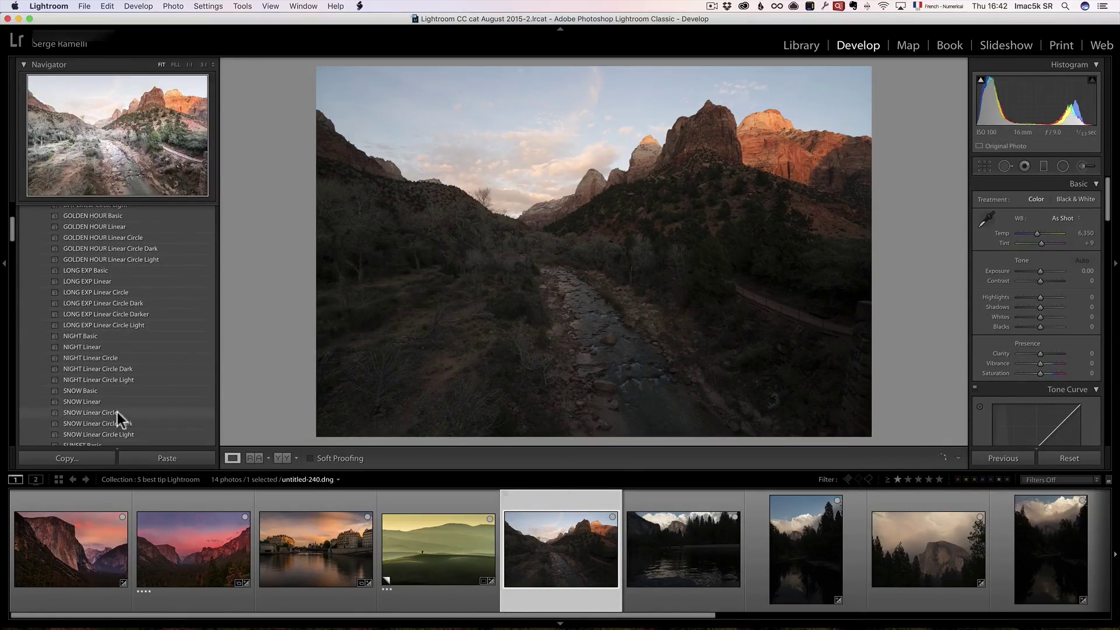
scroll(120, 385, down, 6)
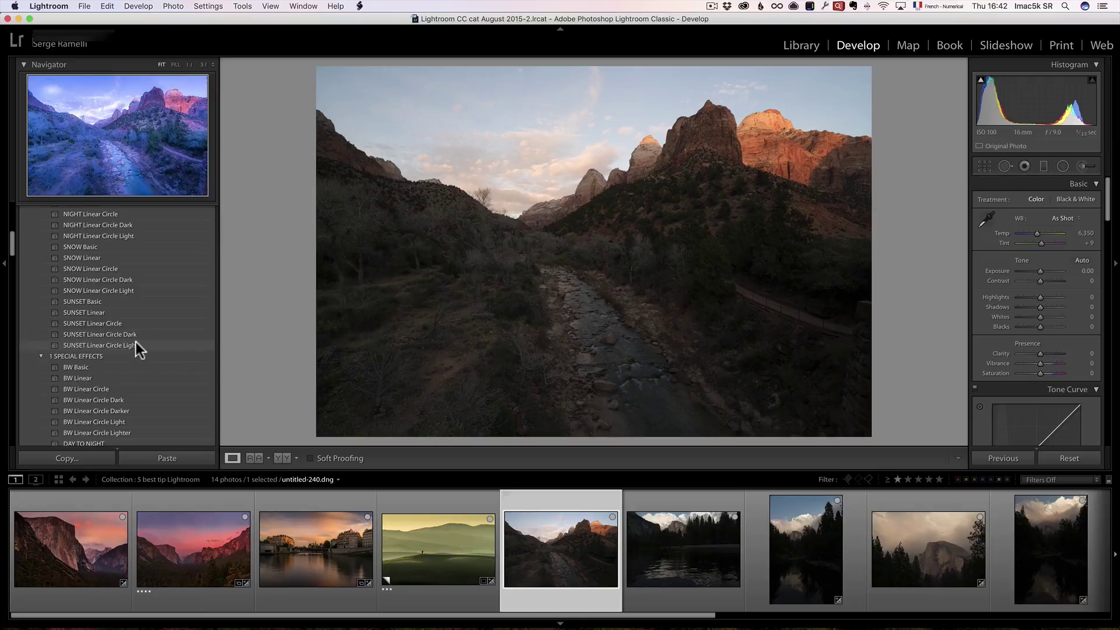
click(134, 344)
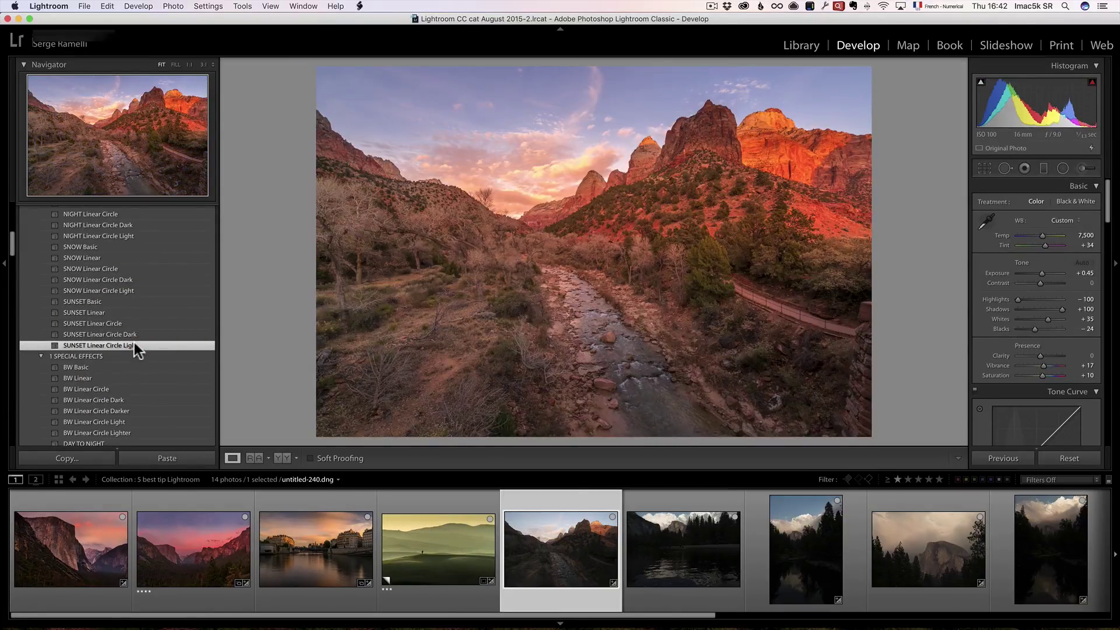
click(136, 334)
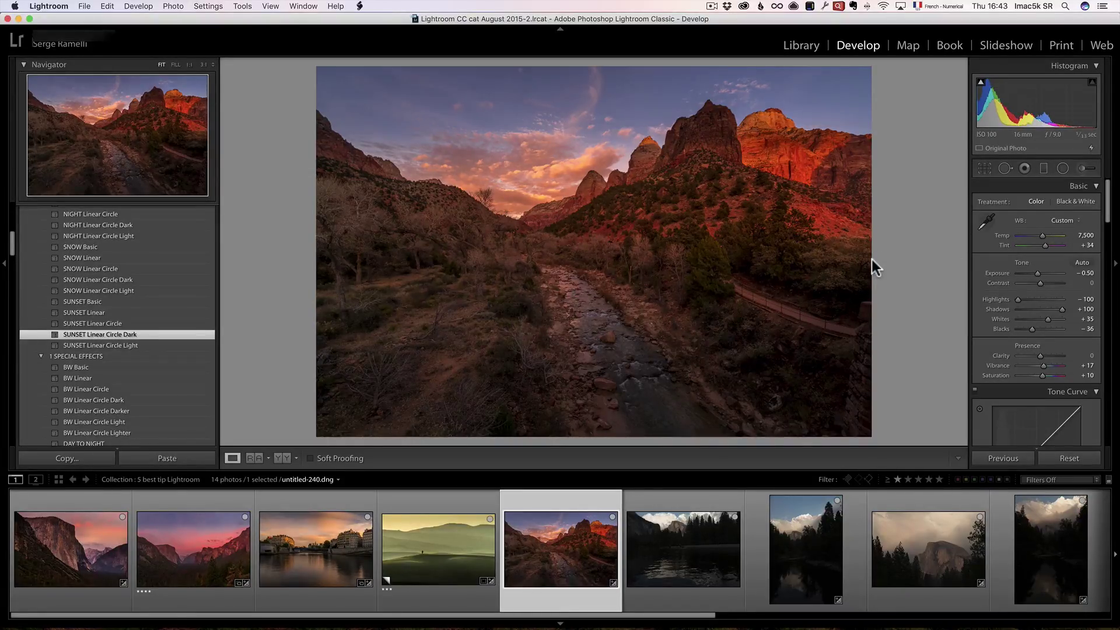
click(1044, 169)
- Lower the sky graduated filter's exposure further and drag it higher in the frame
drag(640, 114, 645, 150)
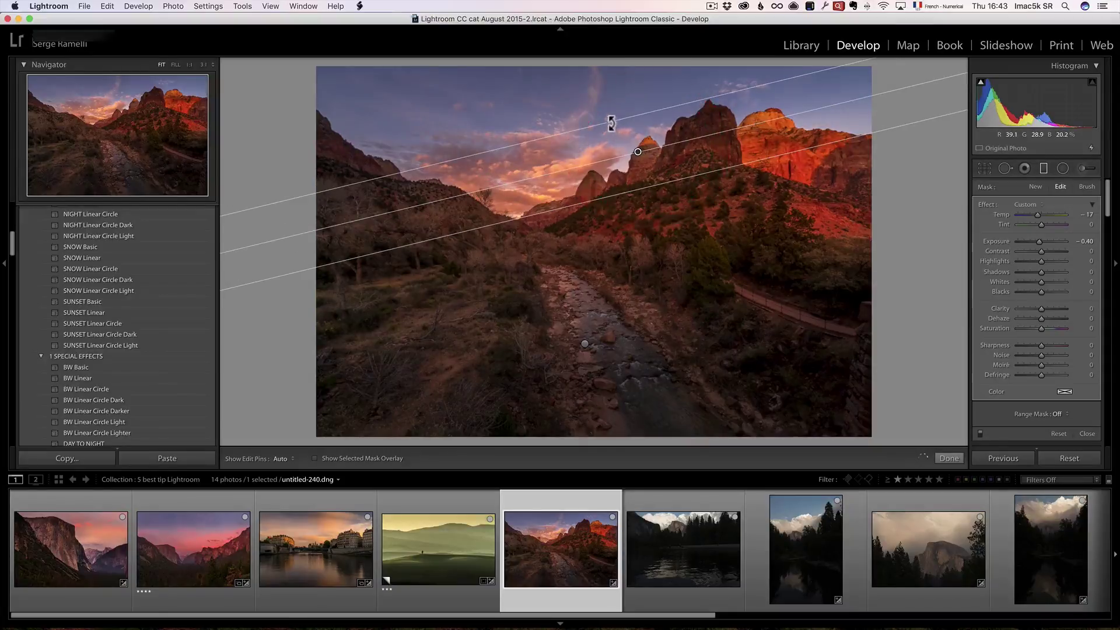
drag(1038, 239, 1032, 239)
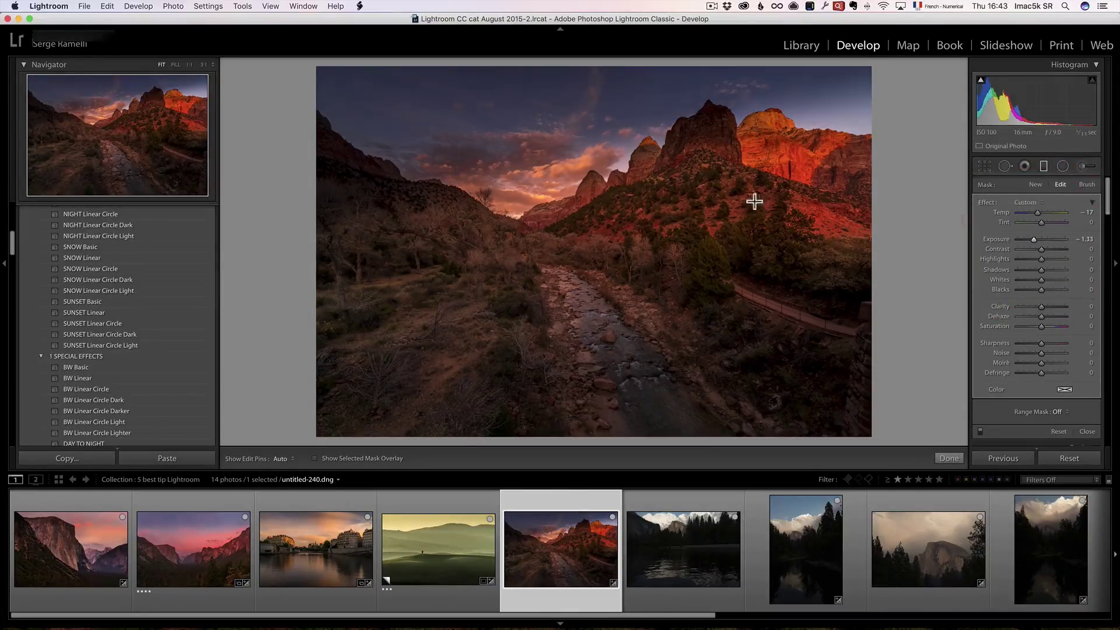
drag(647, 244, 648, 215)
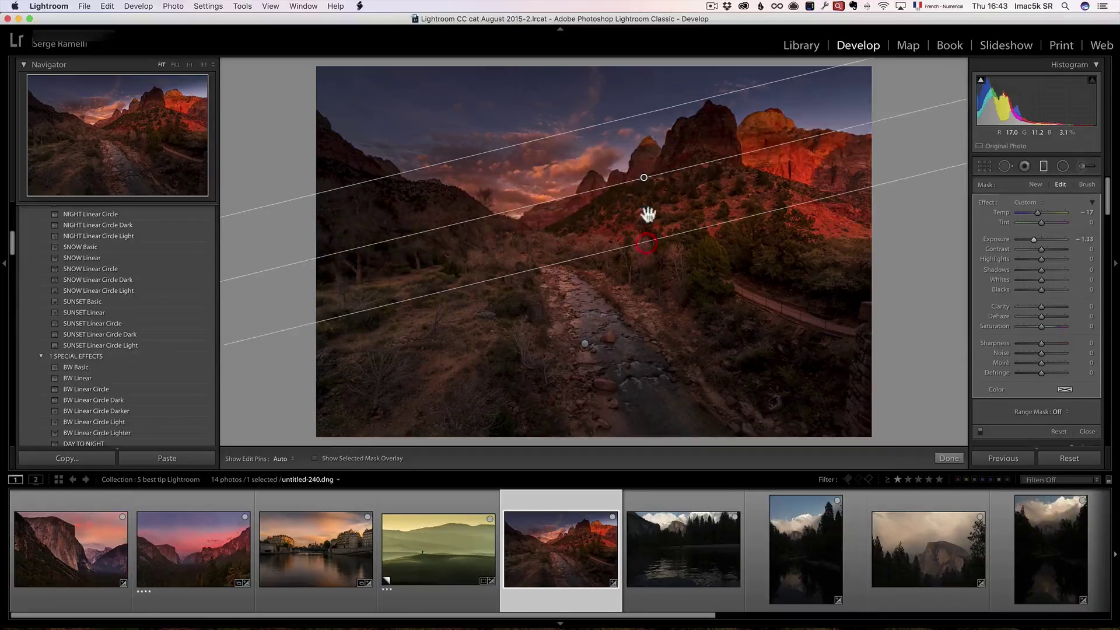
click(636, 128)
drag(636, 128, 635, 122)
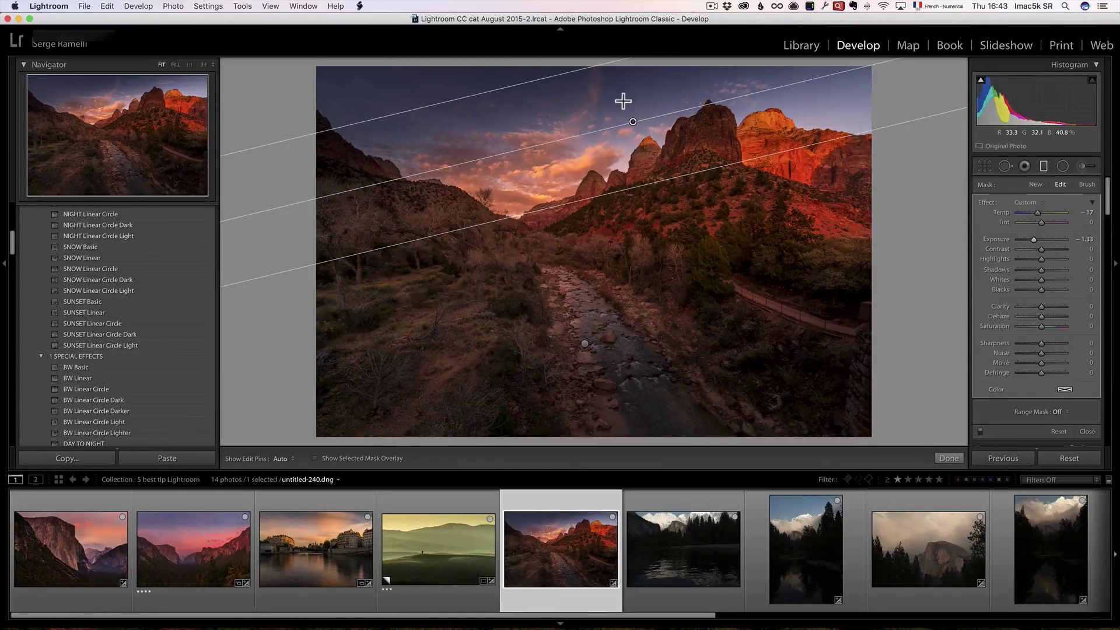
- Move the lower river gradient further down, then place a radial filter over the sky
click(585, 344)
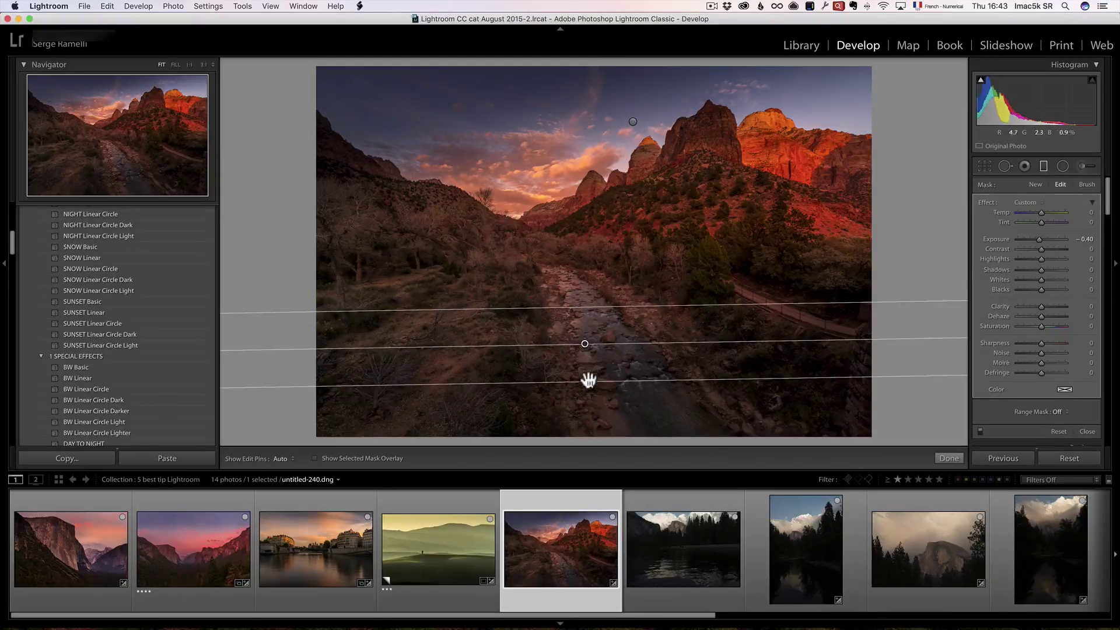
drag(585, 344, 593, 395)
click(1062, 166)
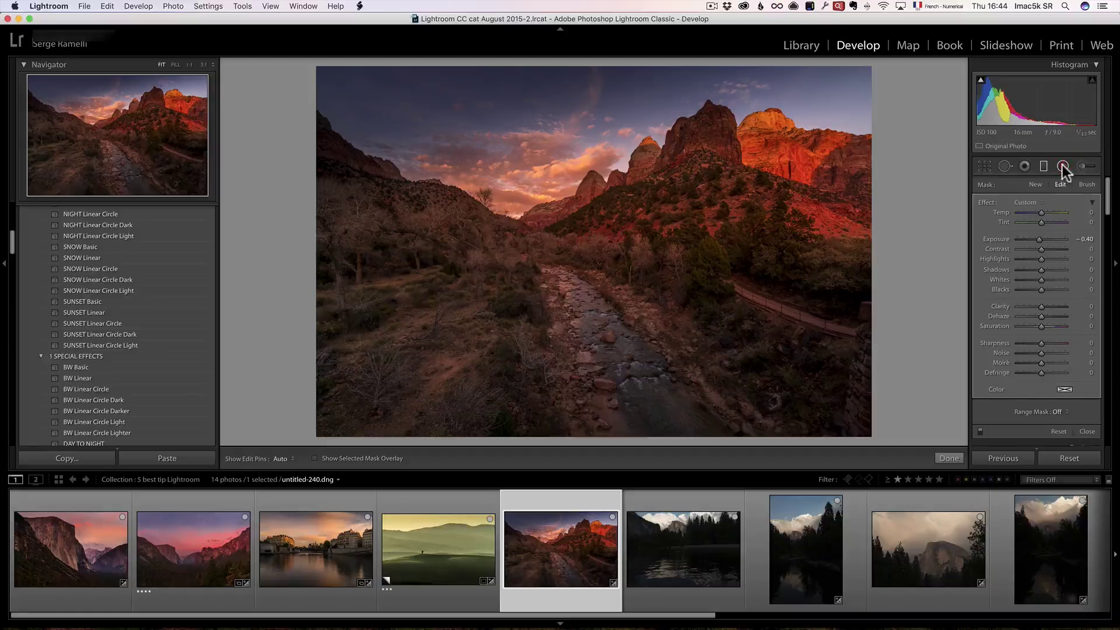
click(795, 220)
- Redraw the radial filter around the sunset clouds, inverted with Feather 95, nudged right
drag(795, 220, 540, 158)
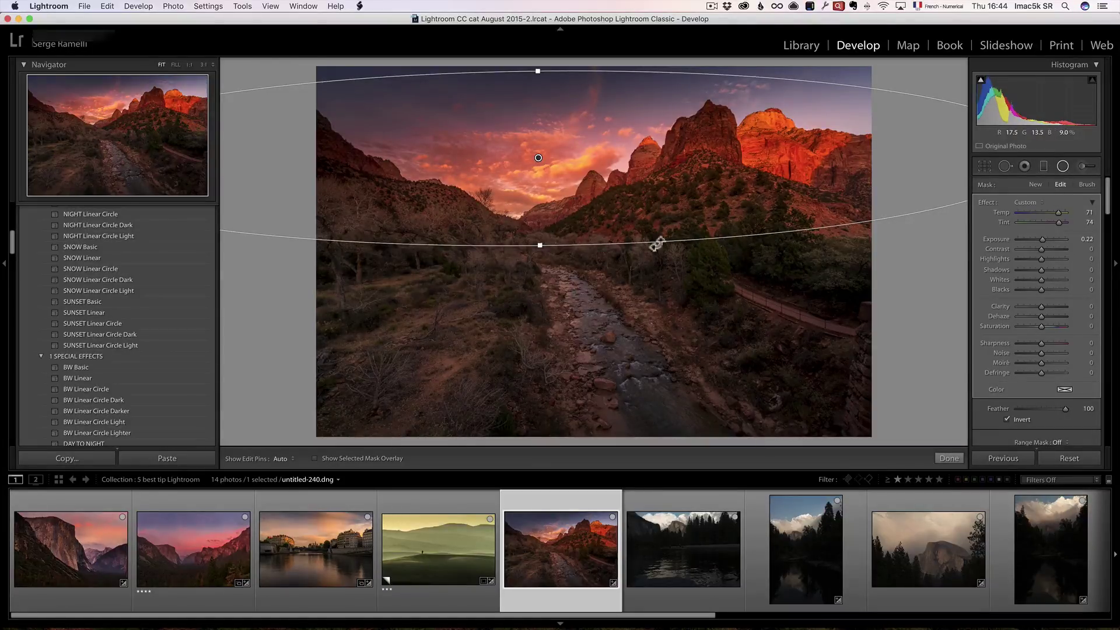
key(Delete)
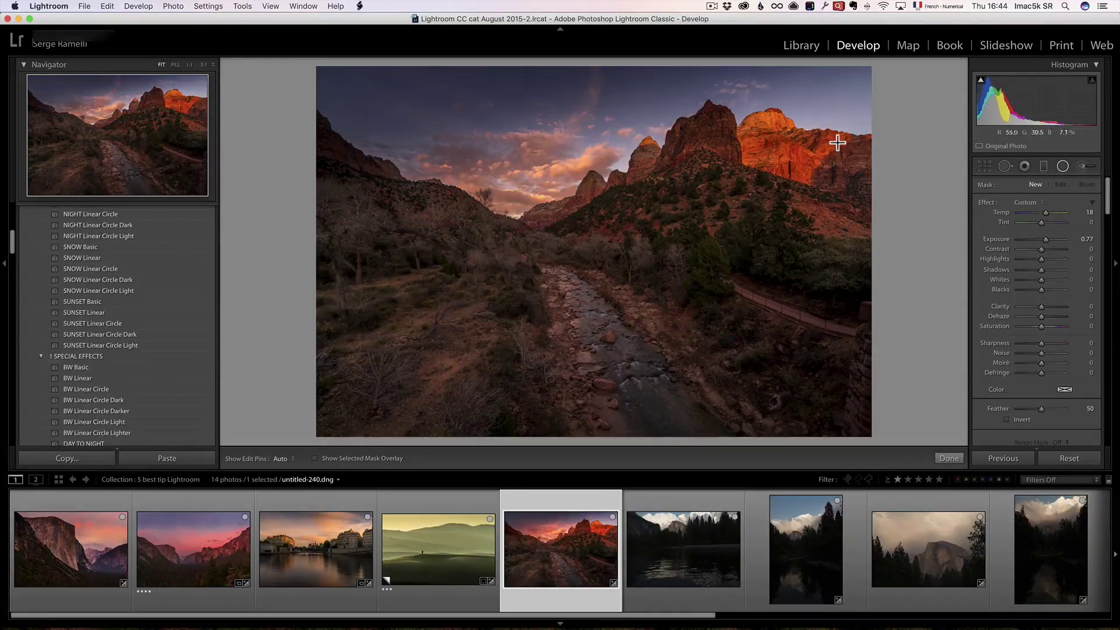
drag(526, 169, 592, 223)
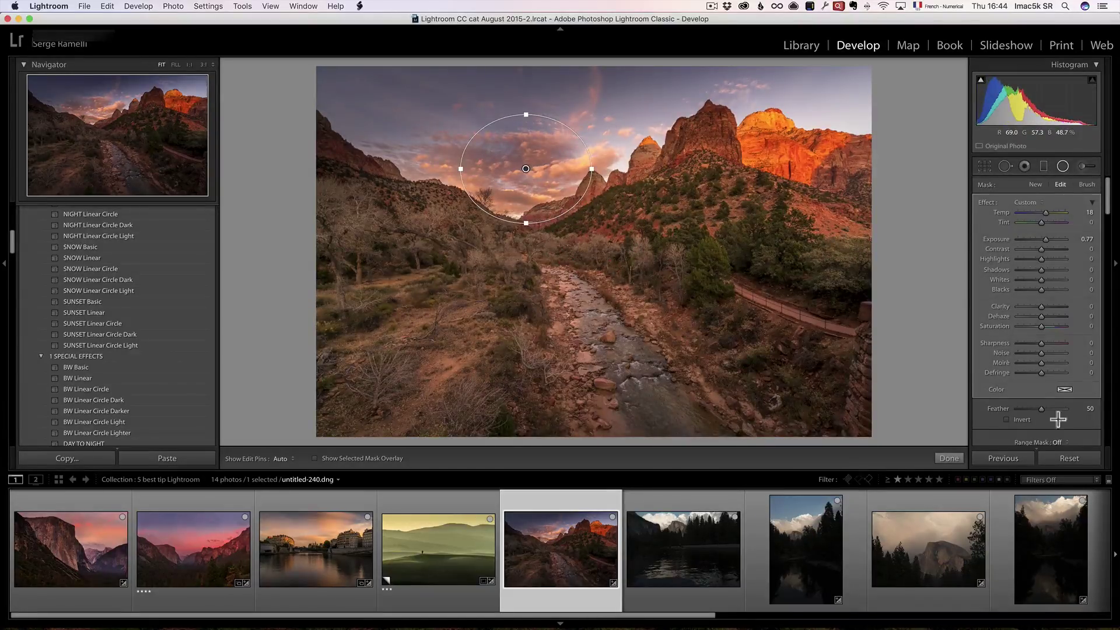
click(1016, 421)
drag(1041, 409, 1063, 408)
mouse_move(527, 173)
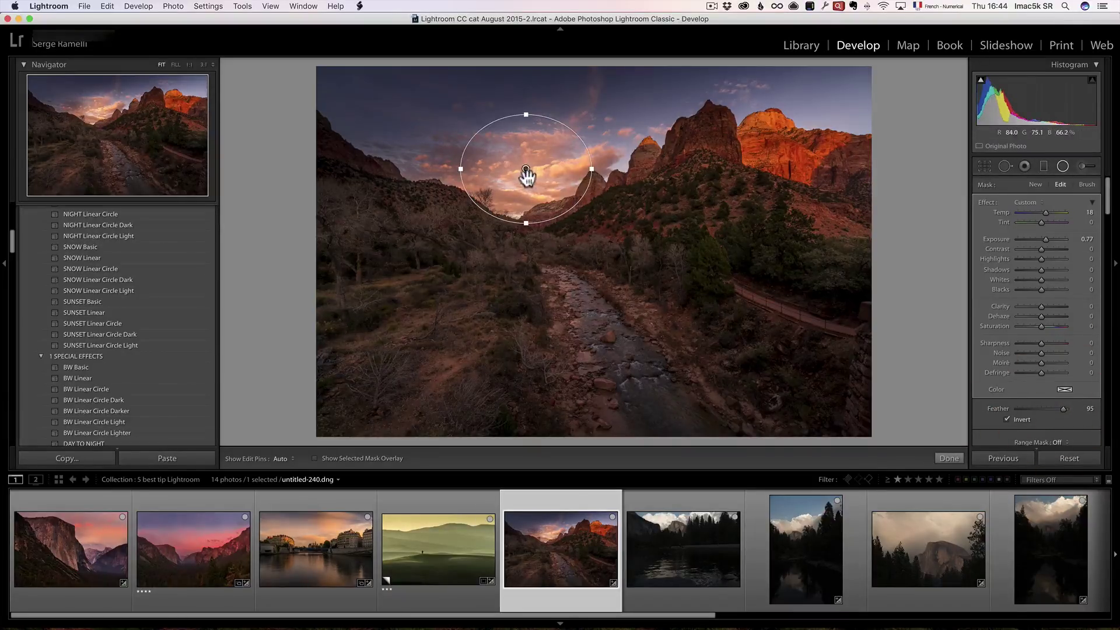
drag(526, 169, 552, 171)
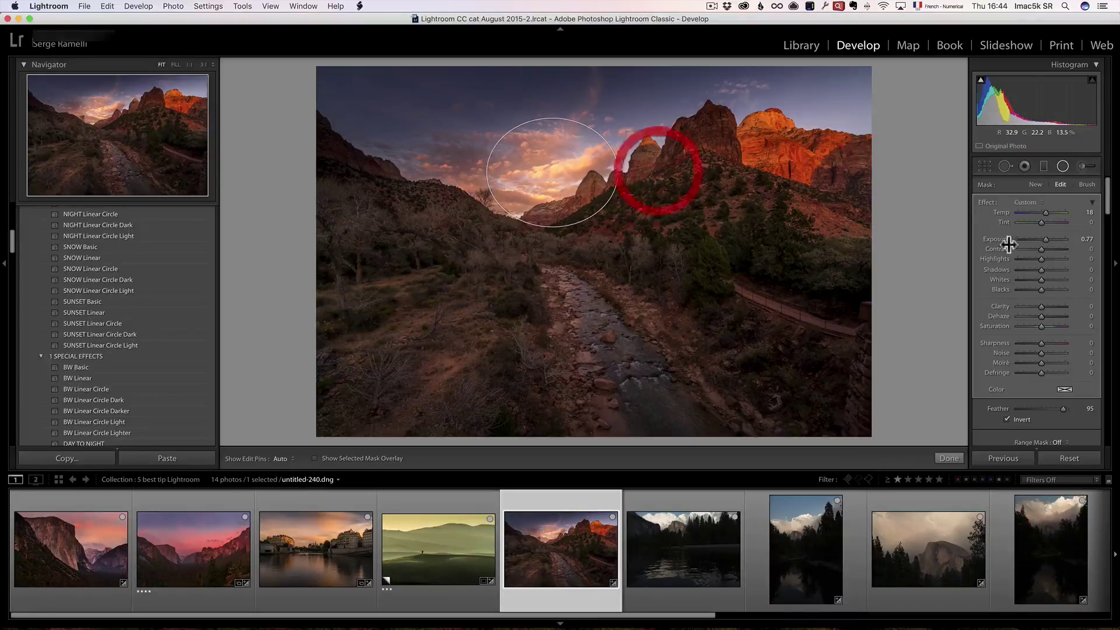
- Set the cloud filter to Exposure 0.74, Tint 17 and Saturation 17
click(1047, 241)
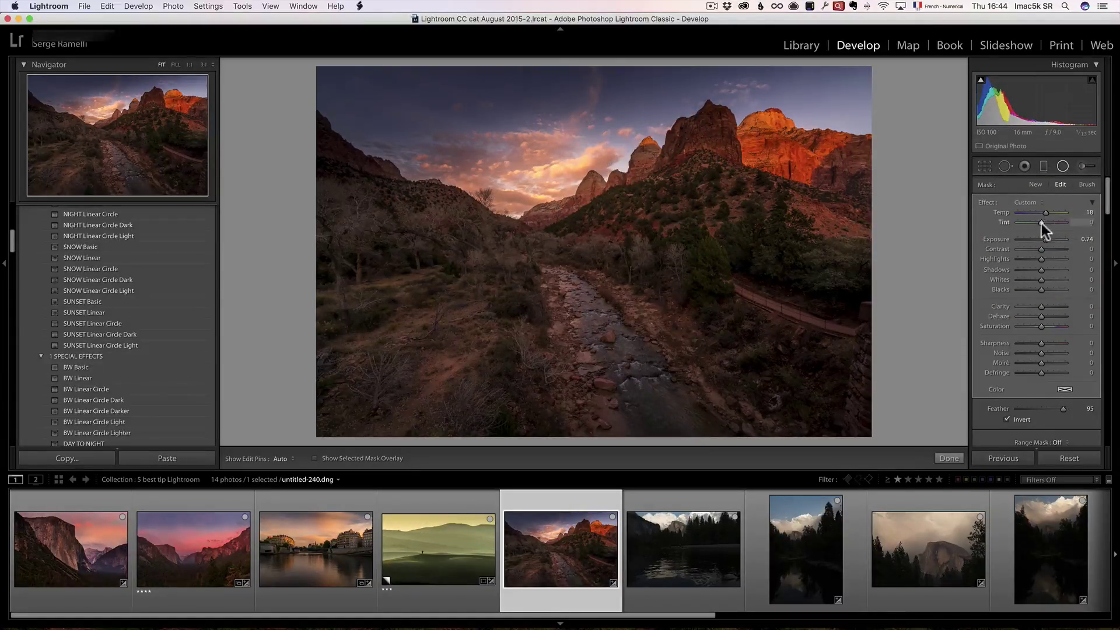
drag(1041, 223, 1045, 222)
drag(1047, 327, 1044, 326)
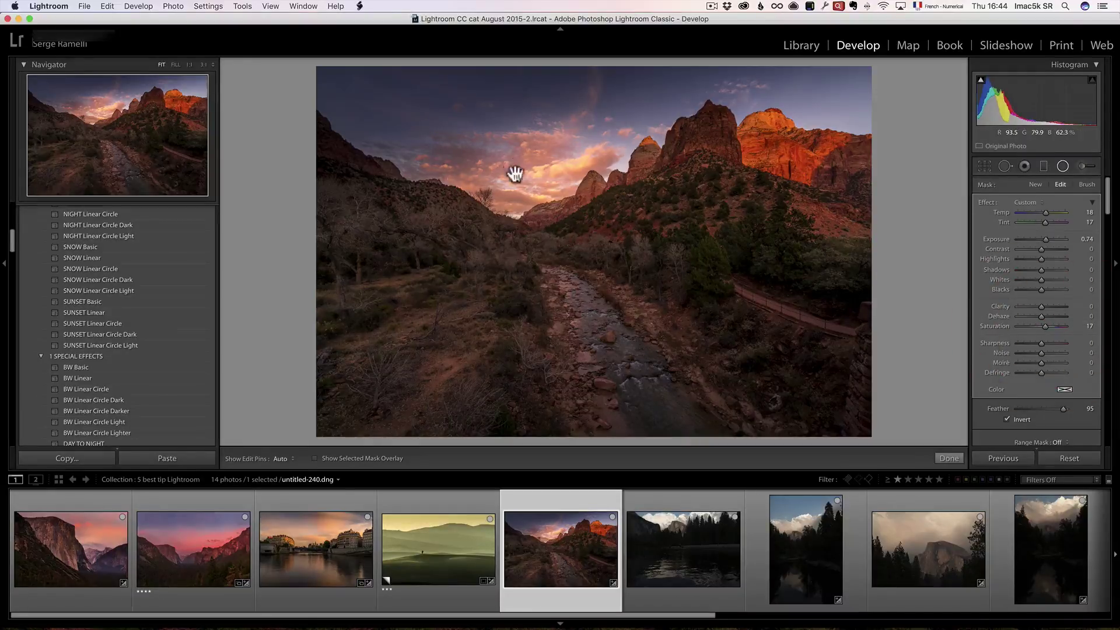
- Duplicate the cloud radial filter onto the right hillside trees at Exposure 0.63
right_click(551, 175)
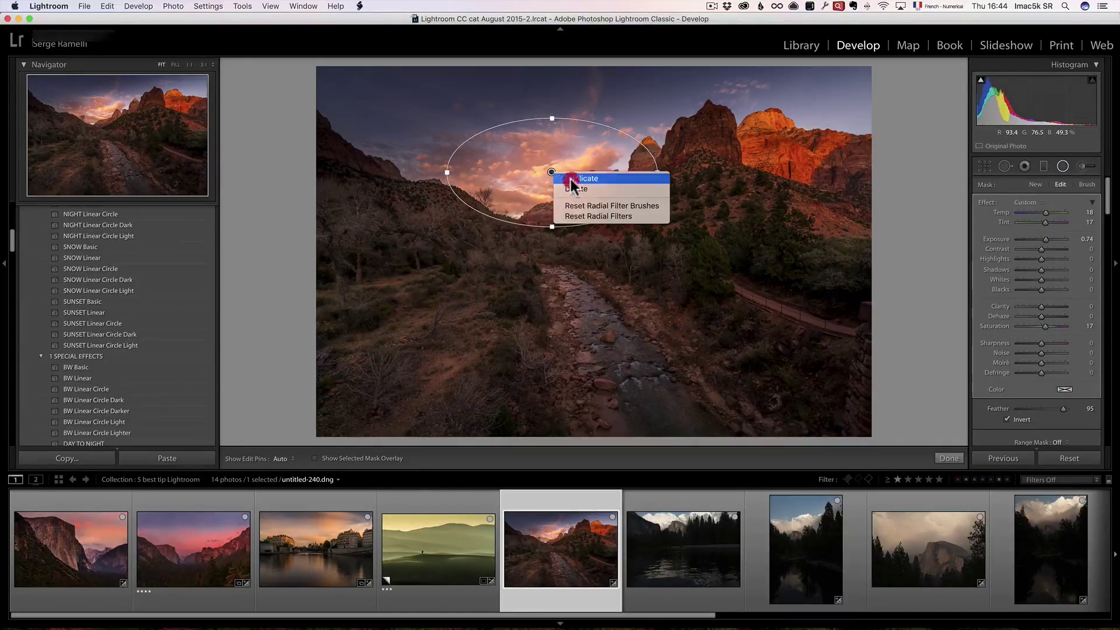
click(566, 176)
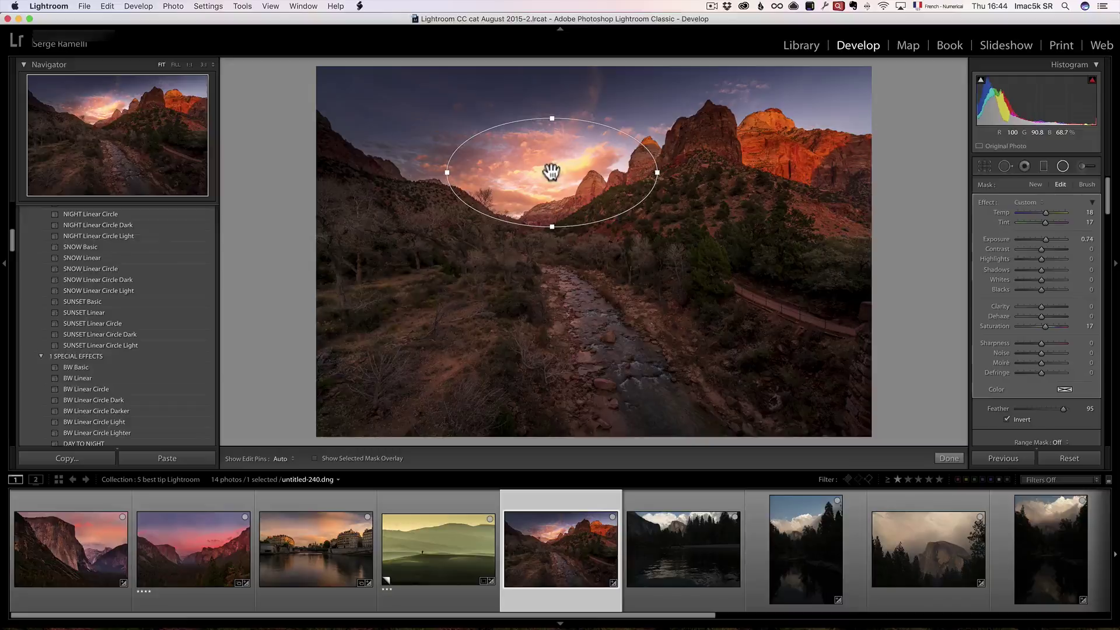
drag(552, 172, 737, 232)
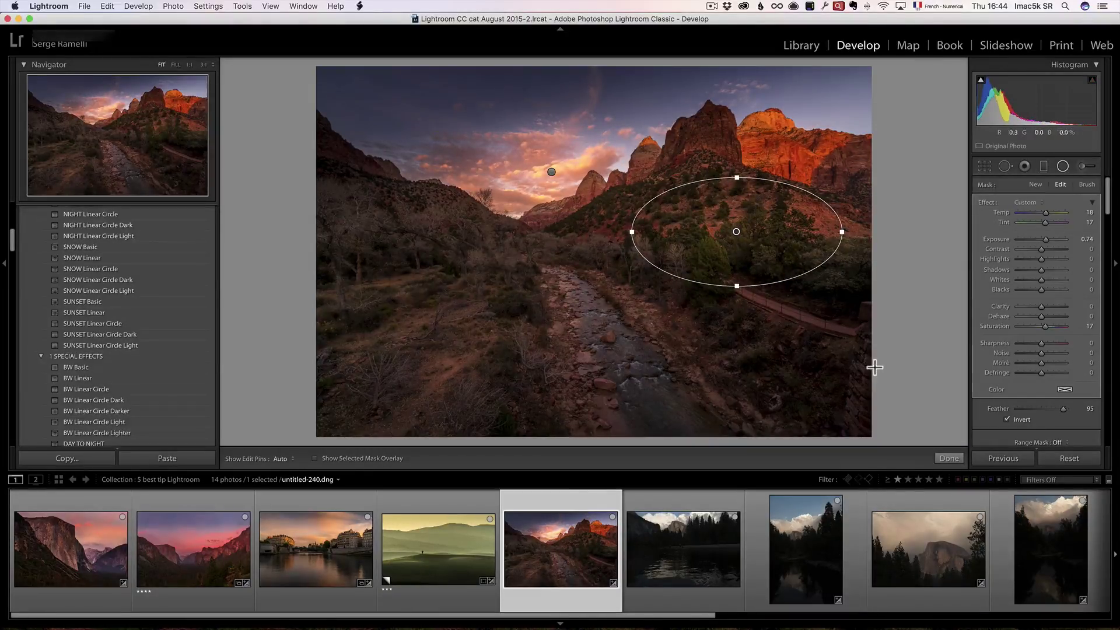
drag(737, 231, 559, 291)
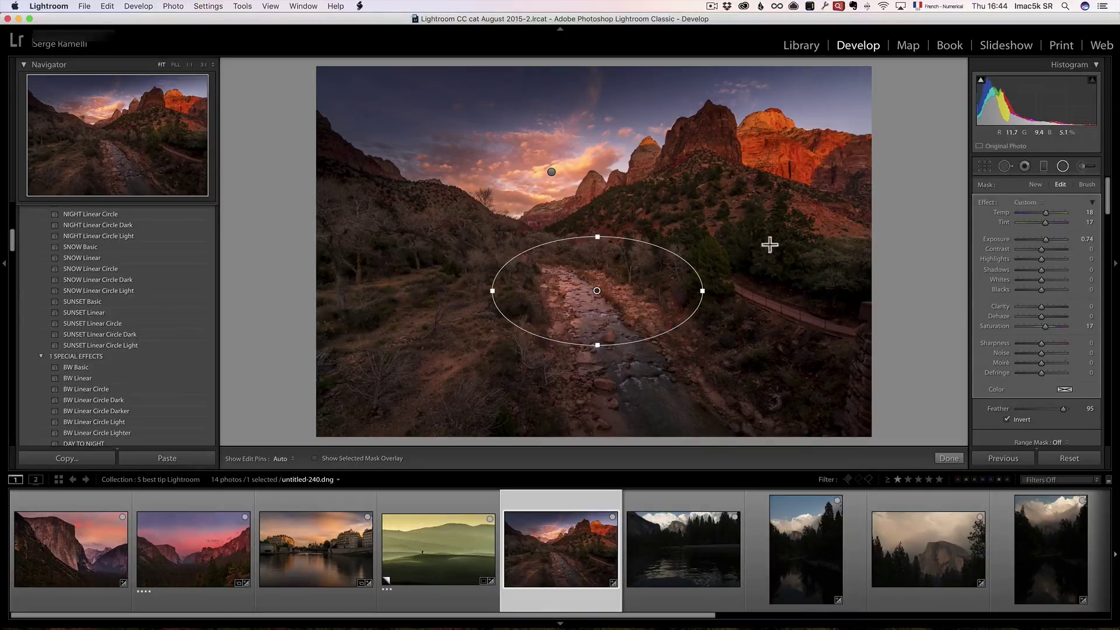
drag(597, 290, 785, 225)
click(785, 226)
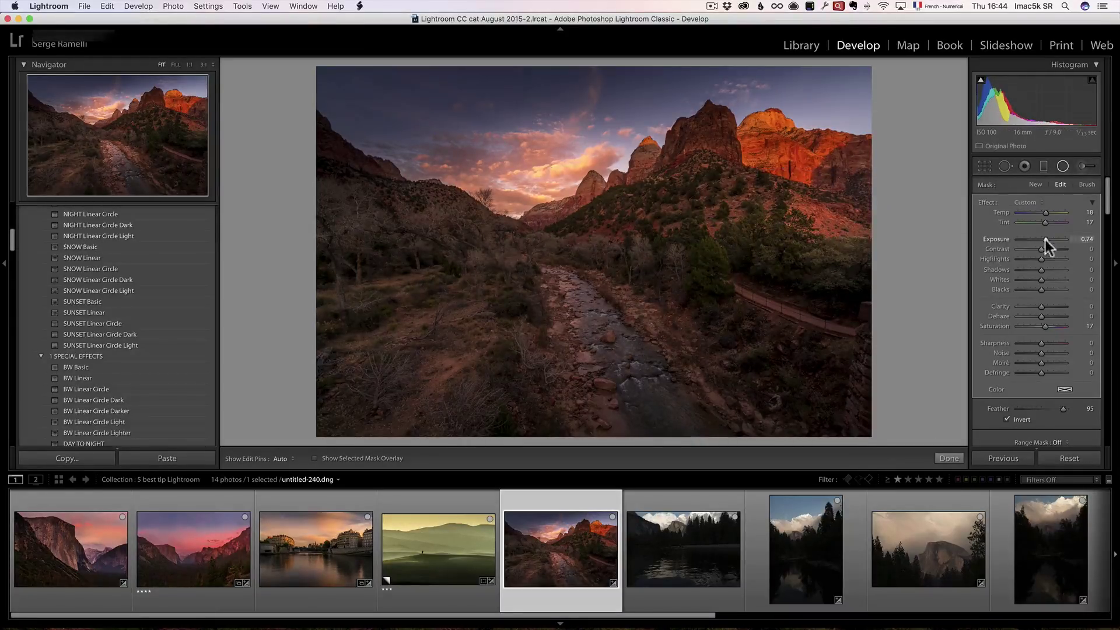
drag(1046, 245, 1046, 238)
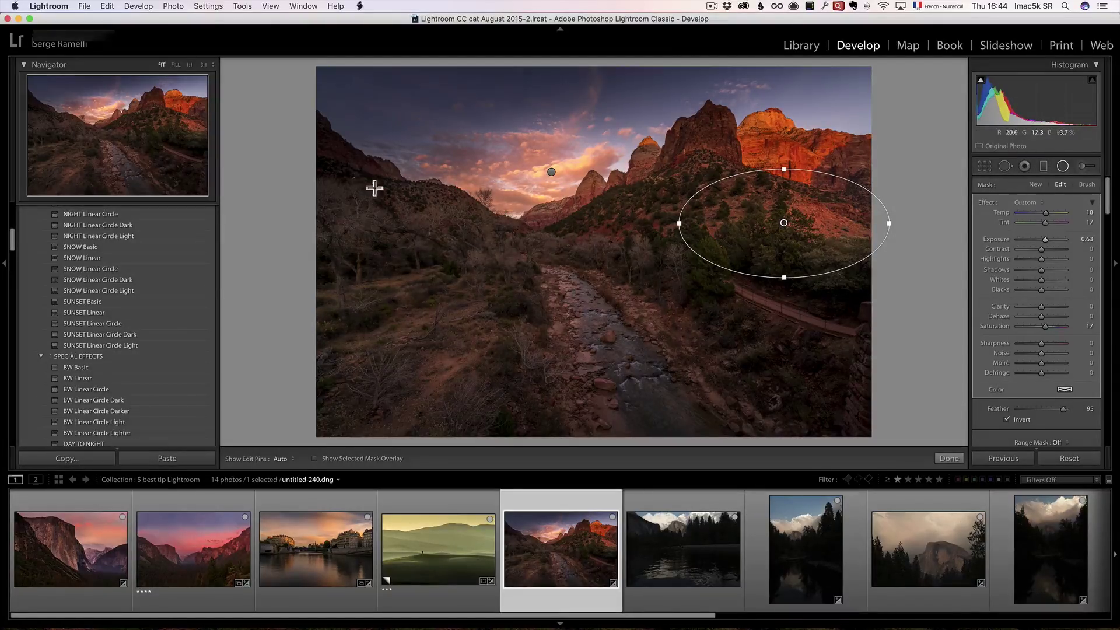
- Duplicate the hillside filter onto the left hillside, then reselect the original
right_click(789, 225)
click(803, 229)
drag(779, 220, 433, 248)
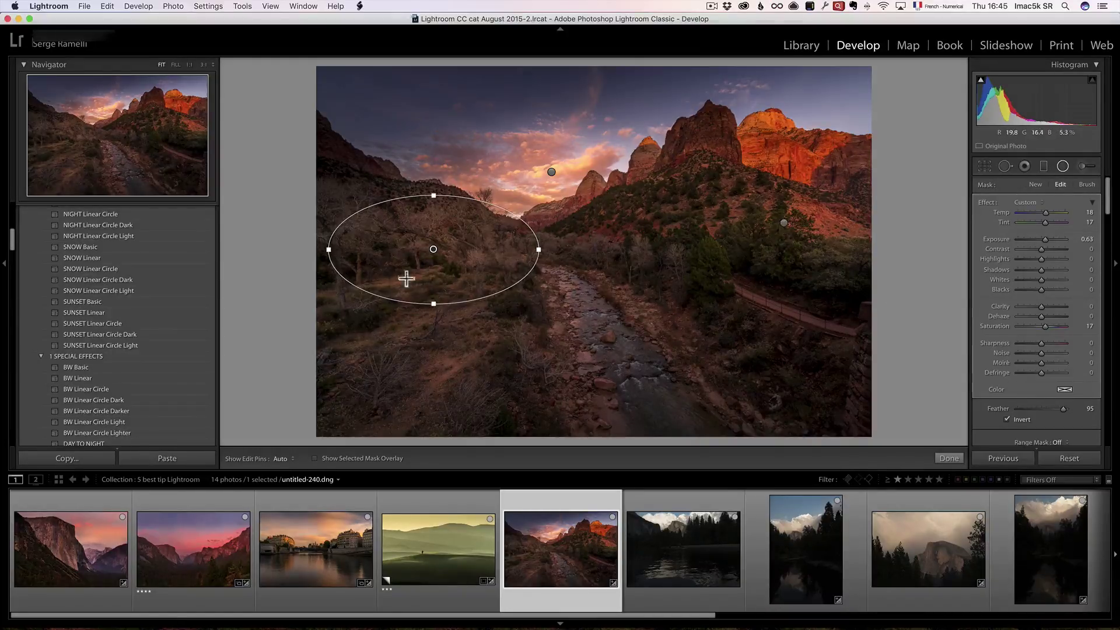
click(784, 223)
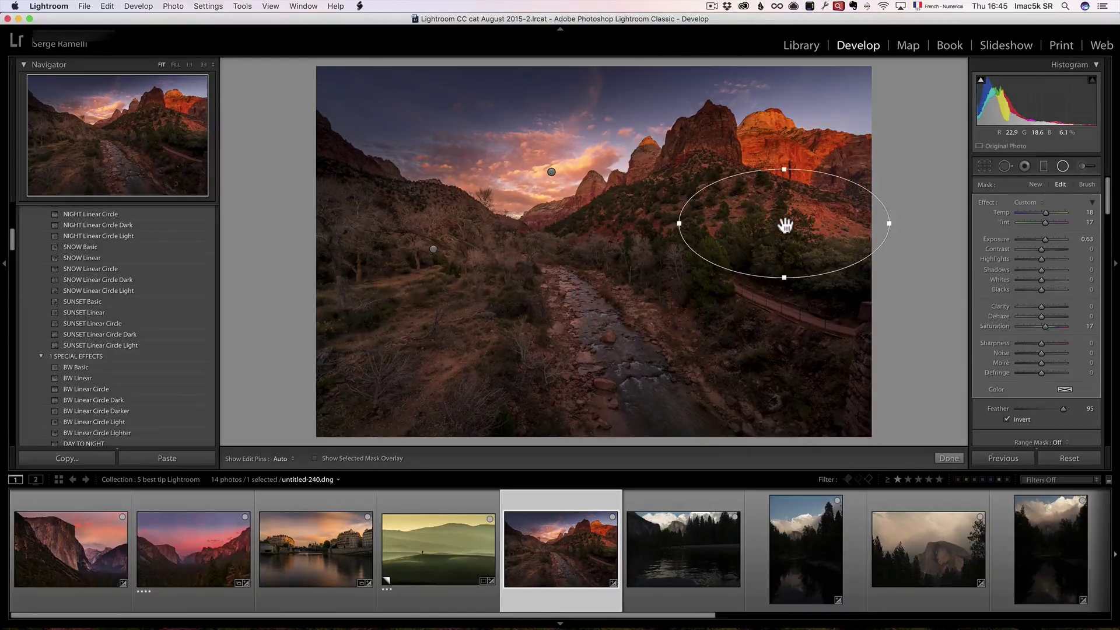
- Set up the Adjustment Brush with Exposure 0.94 and Clarity 36
click(1080, 166)
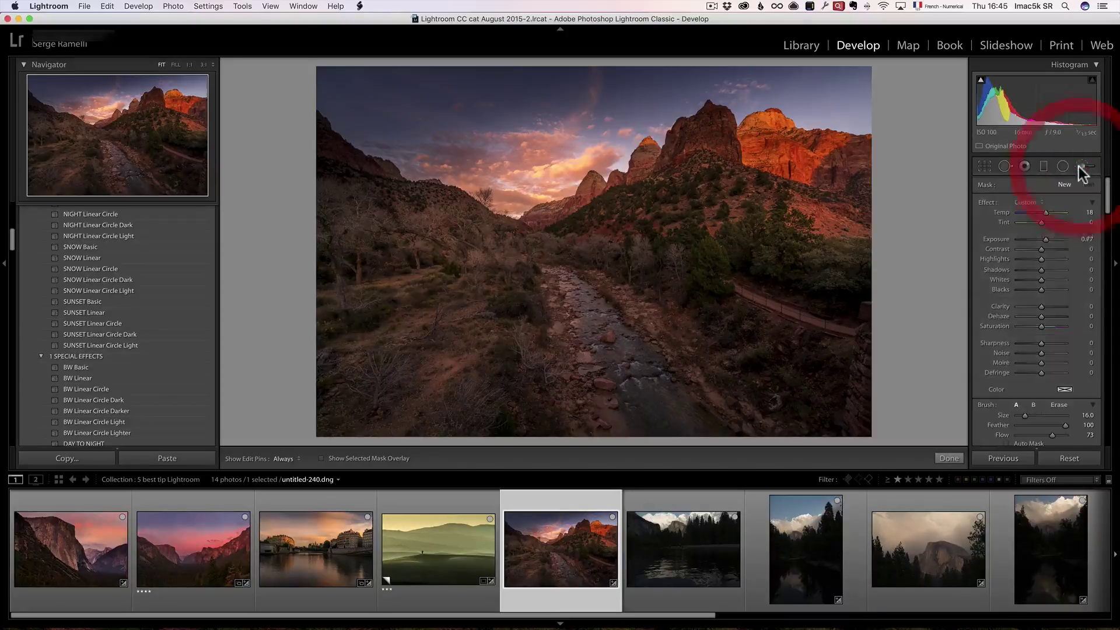
click(1079, 168)
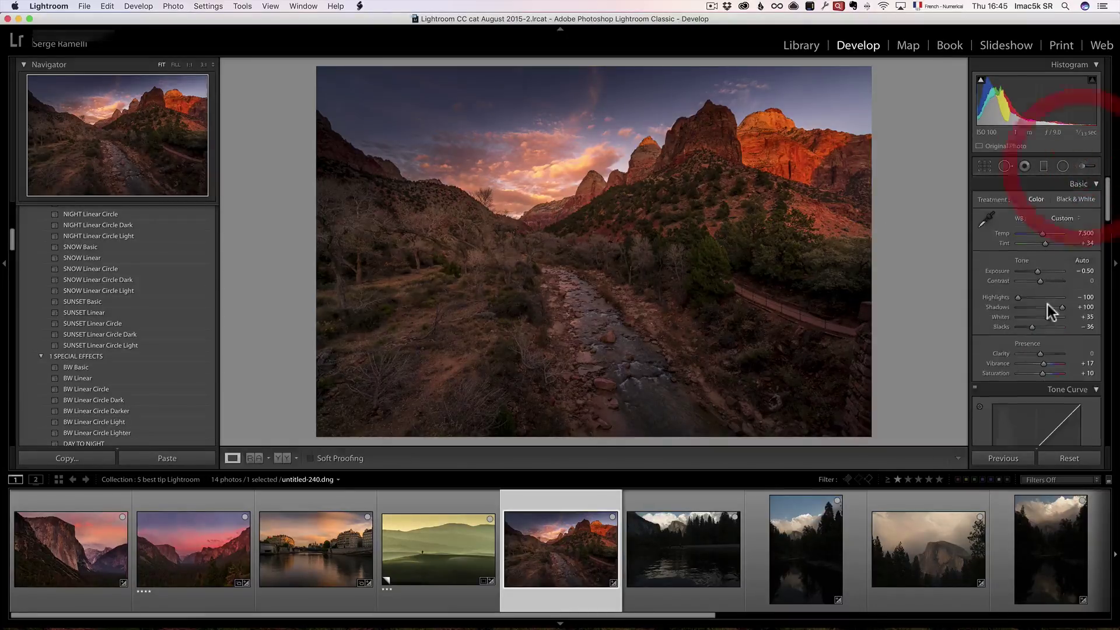
scroll(1030, 344, down, 3)
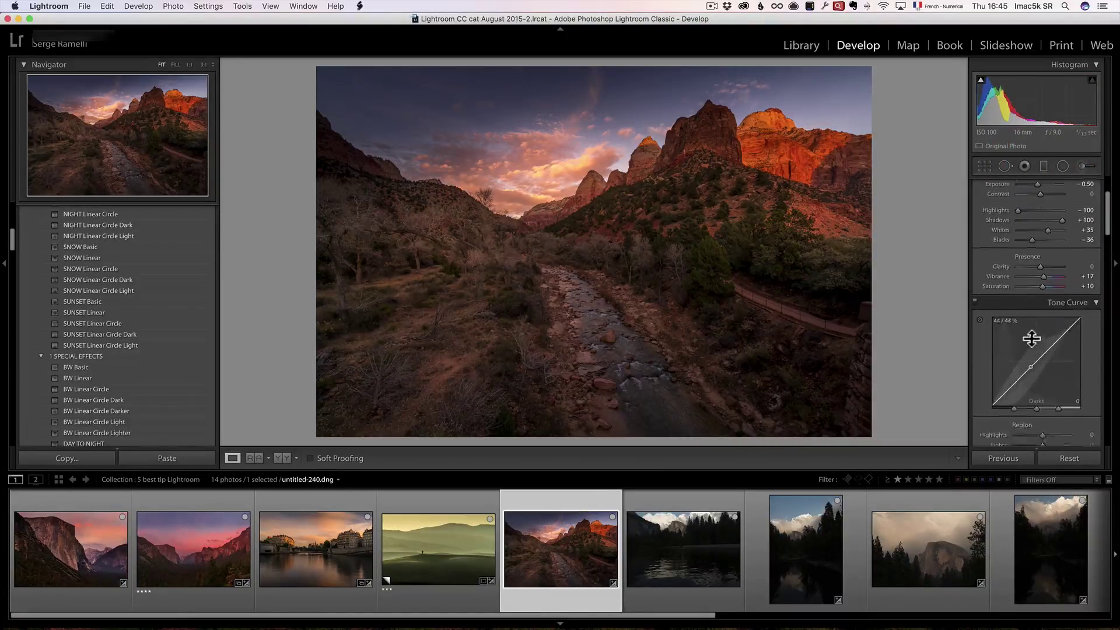
scroll(1036, 342, up, 3)
click(1083, 167)
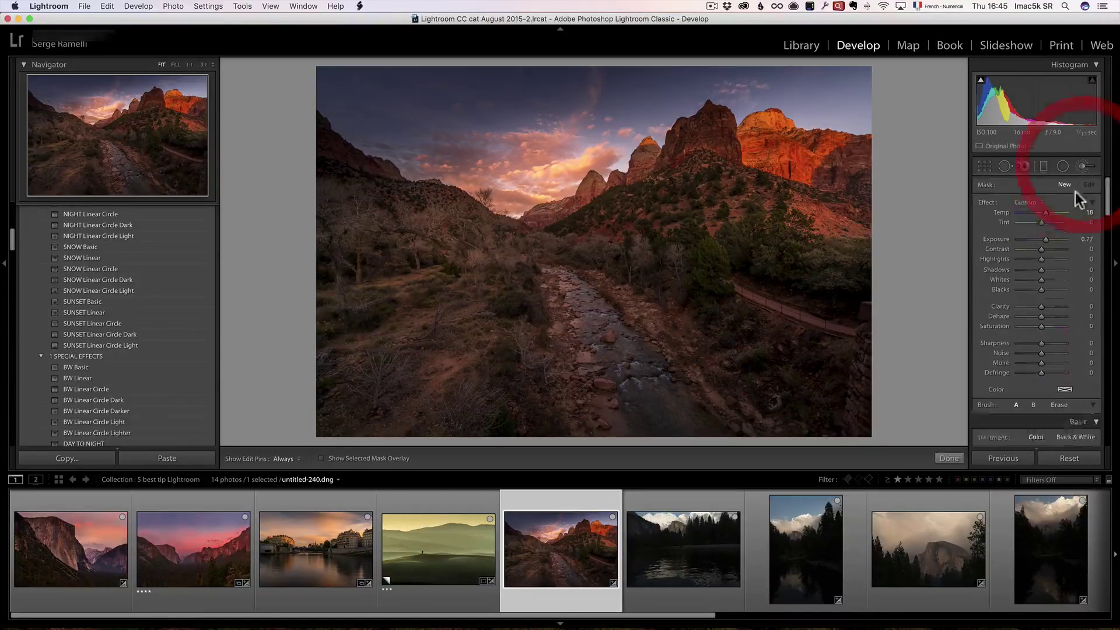
scroll(1048, 327, down, 3)
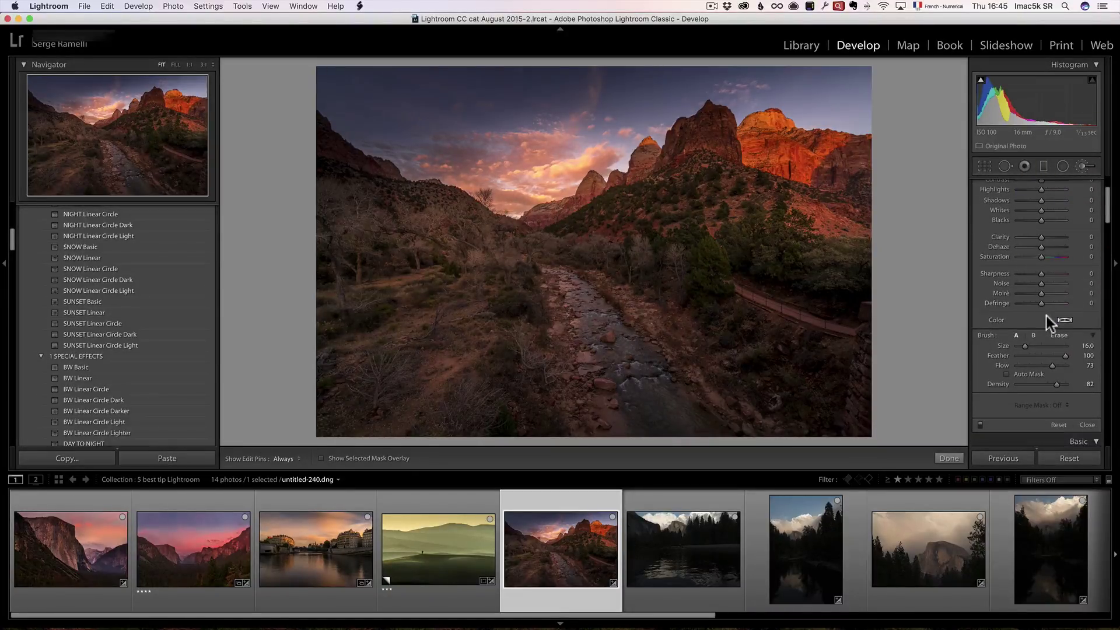
click(1055, 385)
scroll(1037, 299, up, 3)
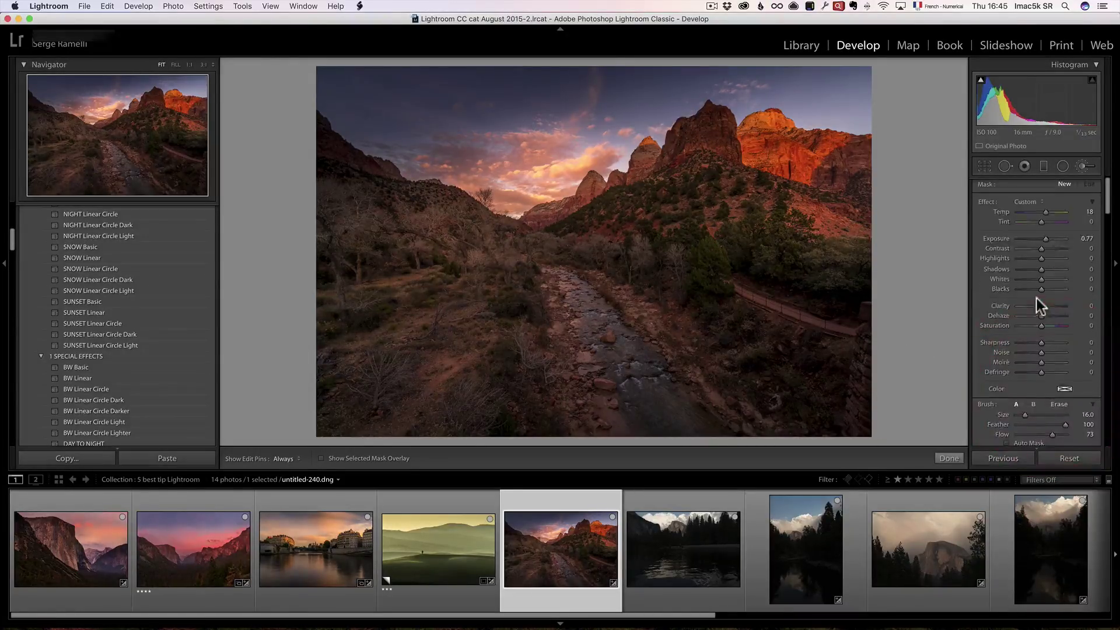
drag(1046, 240, 1048, 240)
click(1049, 306)
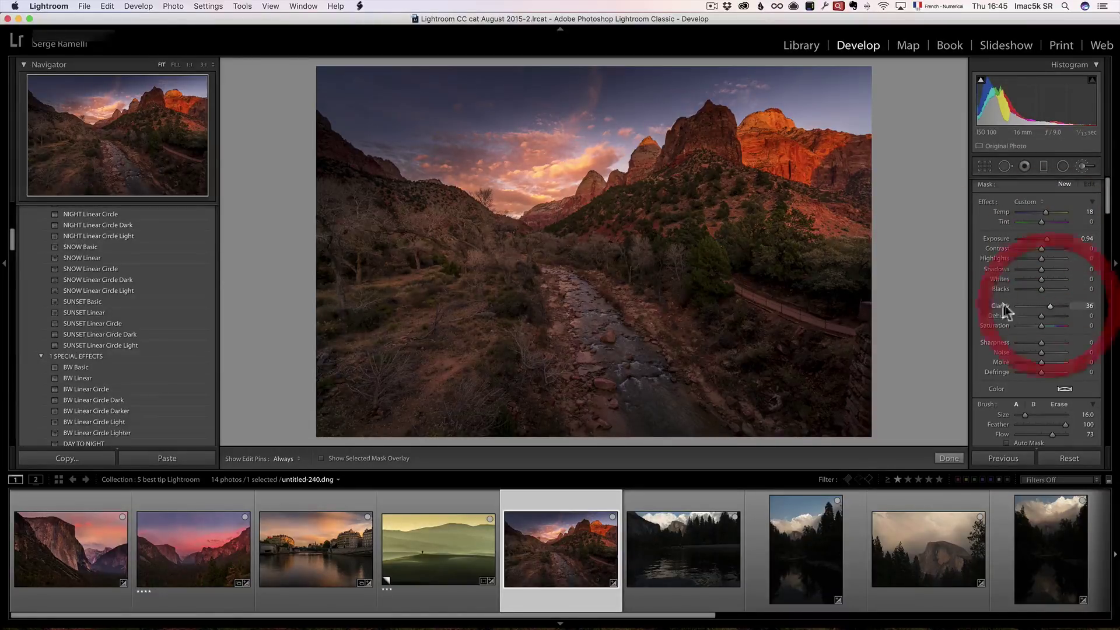
- Paint the brightening along the river, then lower the brushed exposure slightly
key(h)
mouse_move(658, 401)
mouse_down()
mouse_move(538, 246)
mouse_move(676, 421)
mouse_up()
key(h)
drag(1049, 239, 1045, 240)
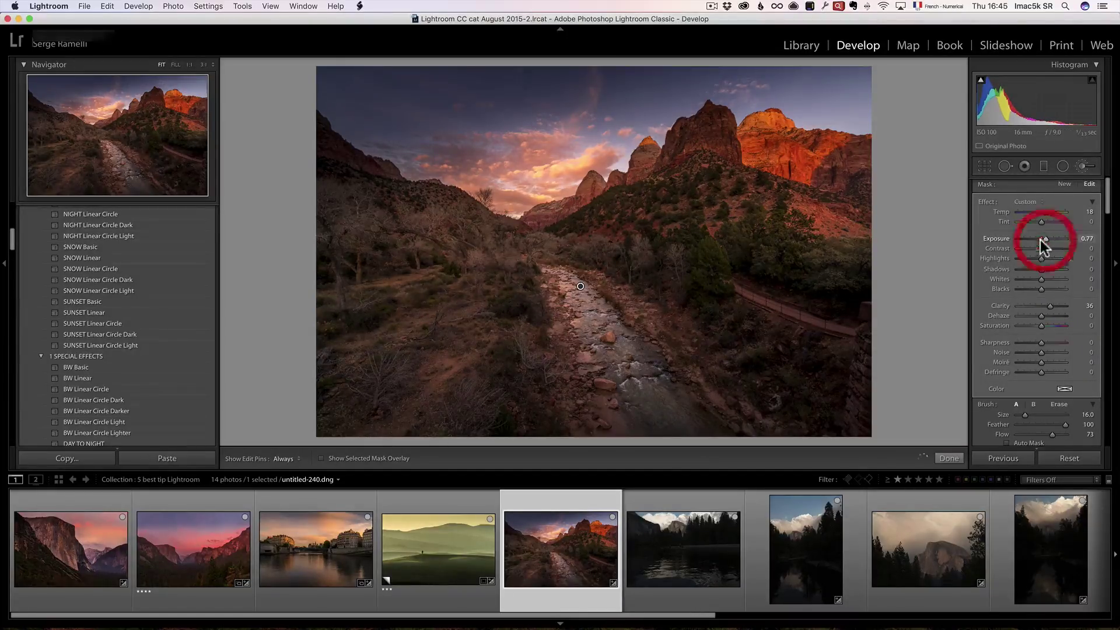
drag(1045, 240, 1044, 240)
- Toggle the brushed river effect off and on to compare
scroll(1065, 299, down, 2)
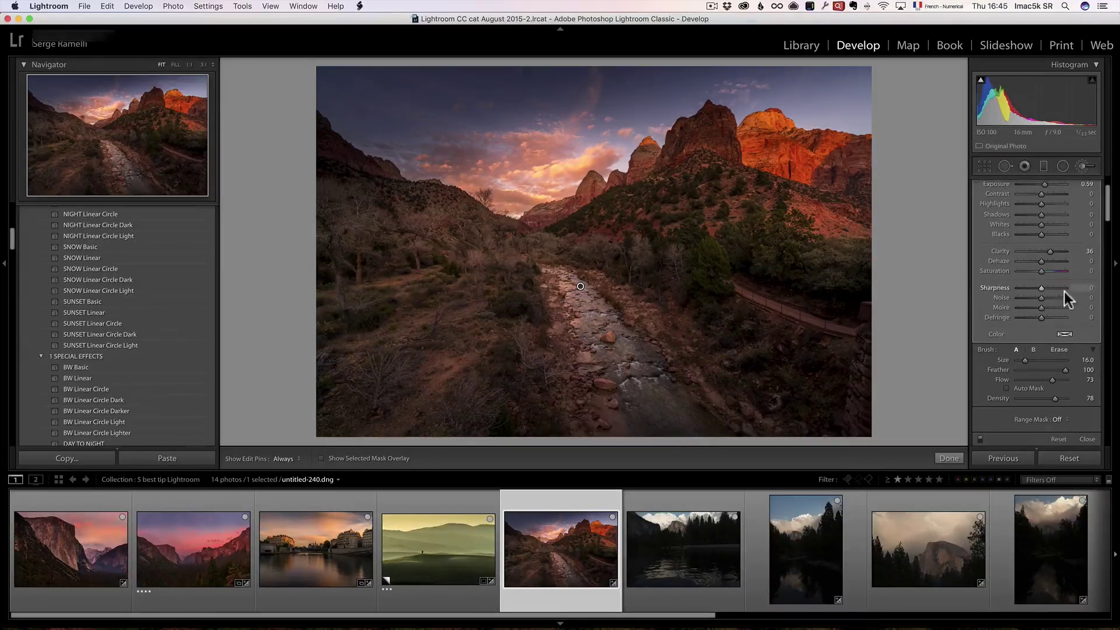
click(1089, 440)
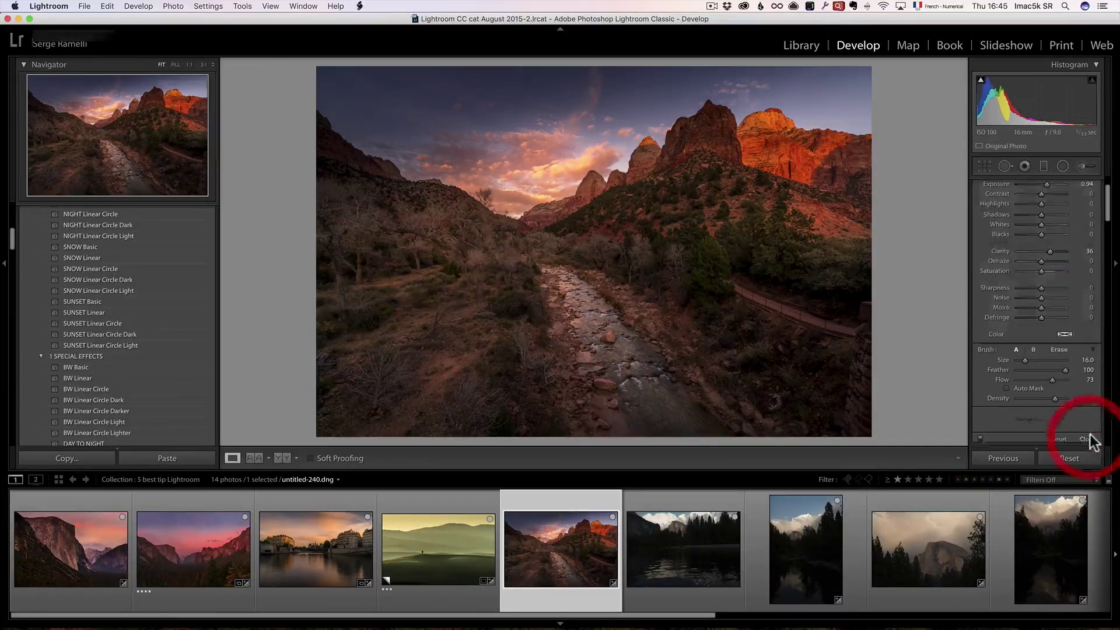
click(1084, 169)
scroll(992, 388, down, 2)
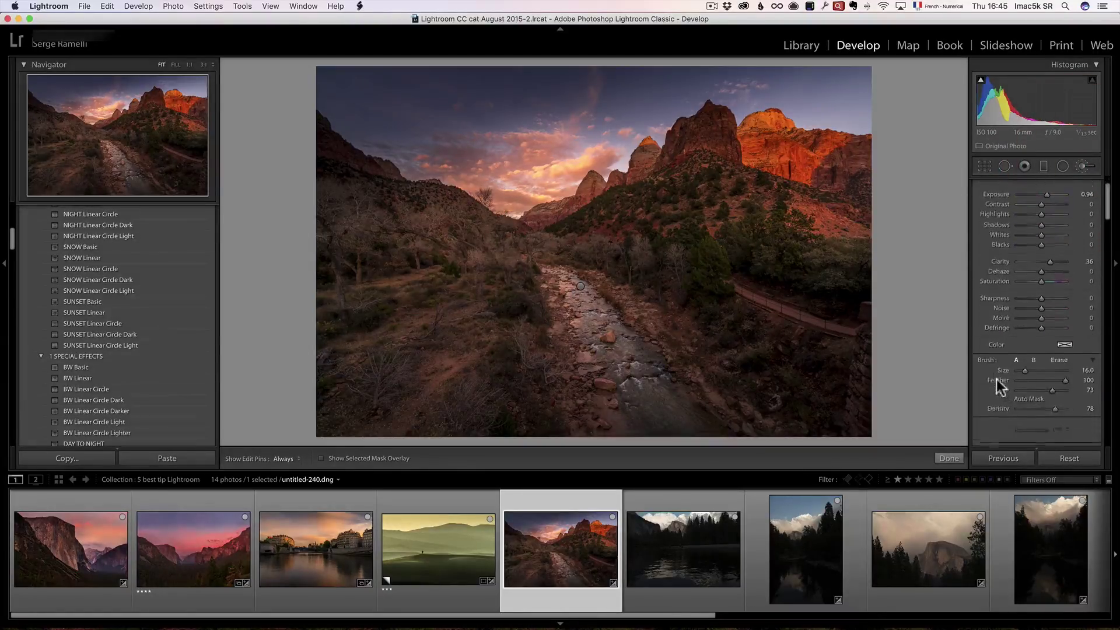
scroll(992, 409, down, 1)
click(981, 437)
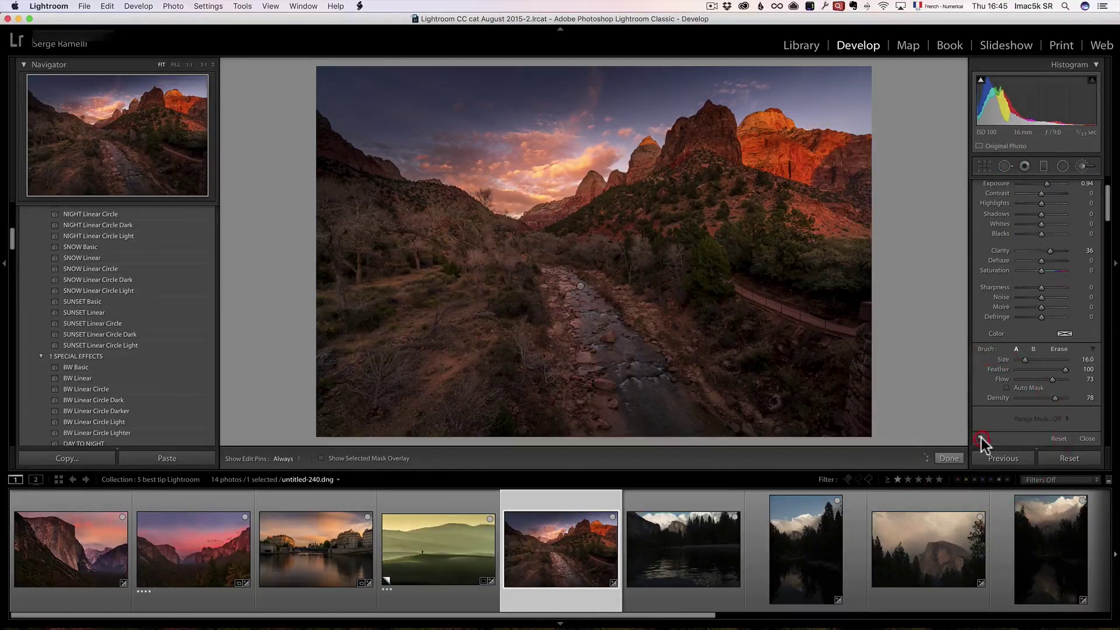
- Toggle the radial filters off and on to compare, then finish with Done
click(1063, 166)
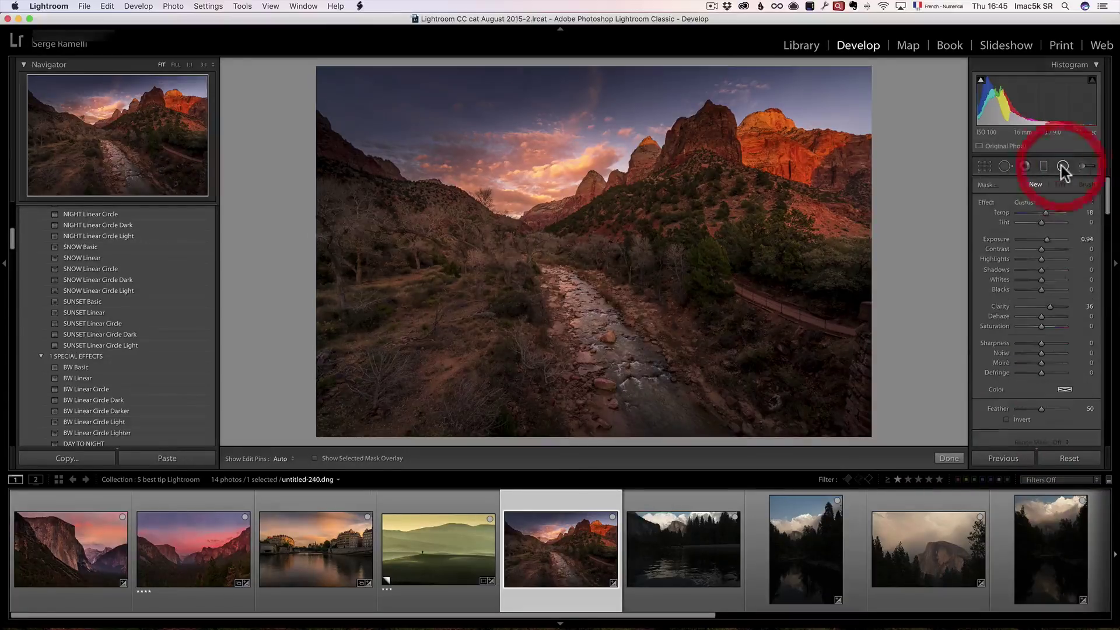
scroll(998, 364, down, 2)
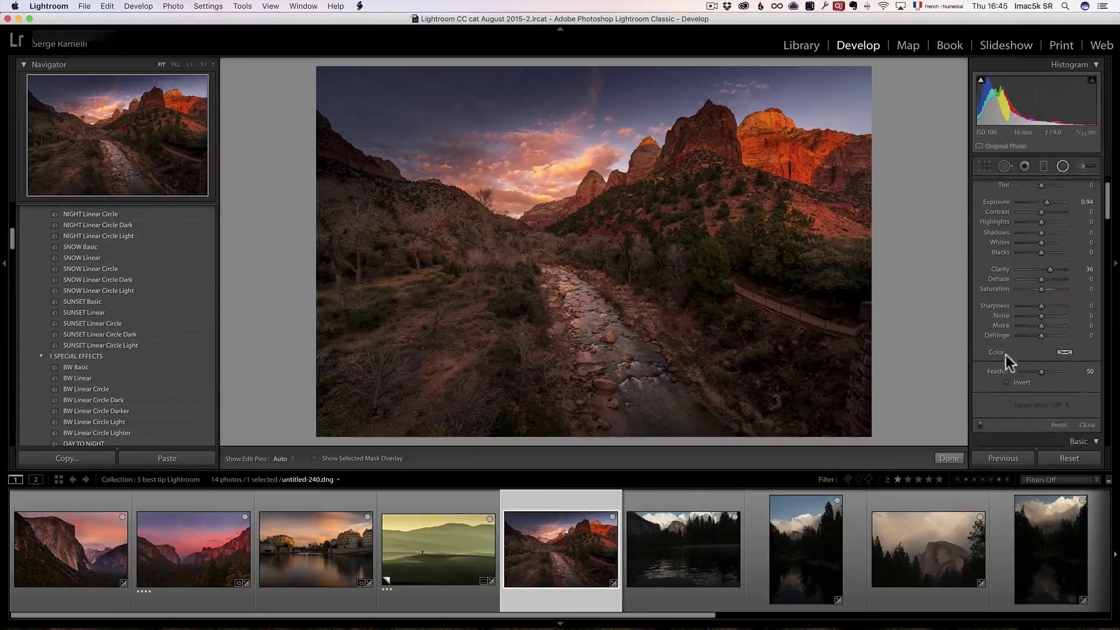
click(979, 400)
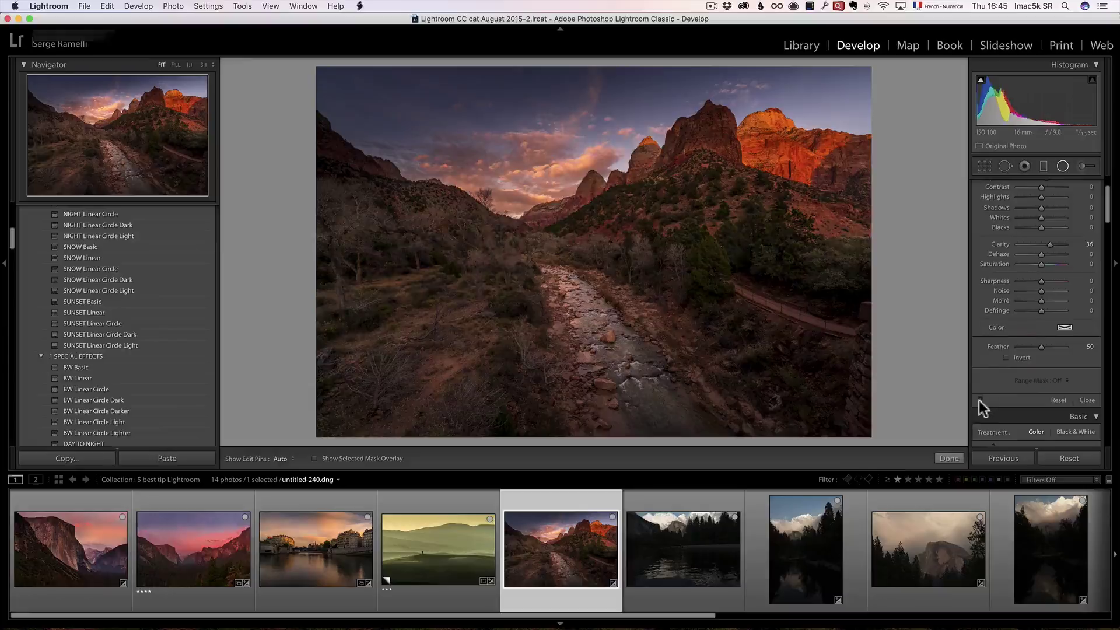
click(980, 401)
click(980, 400)
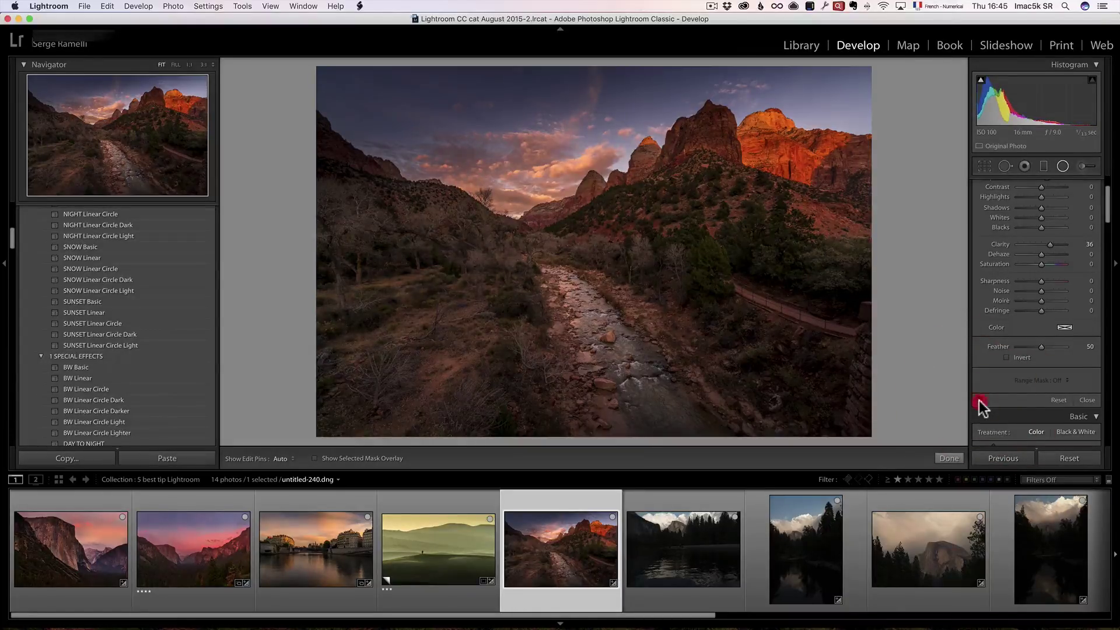
click(979, 401)
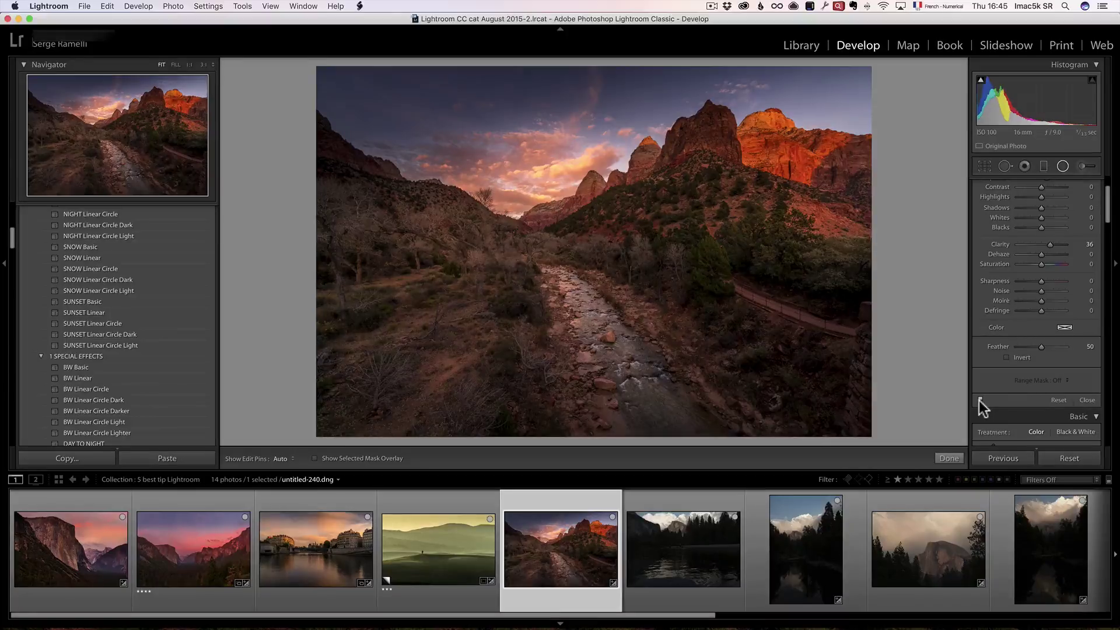
click(951, 458)
click(955, 459)
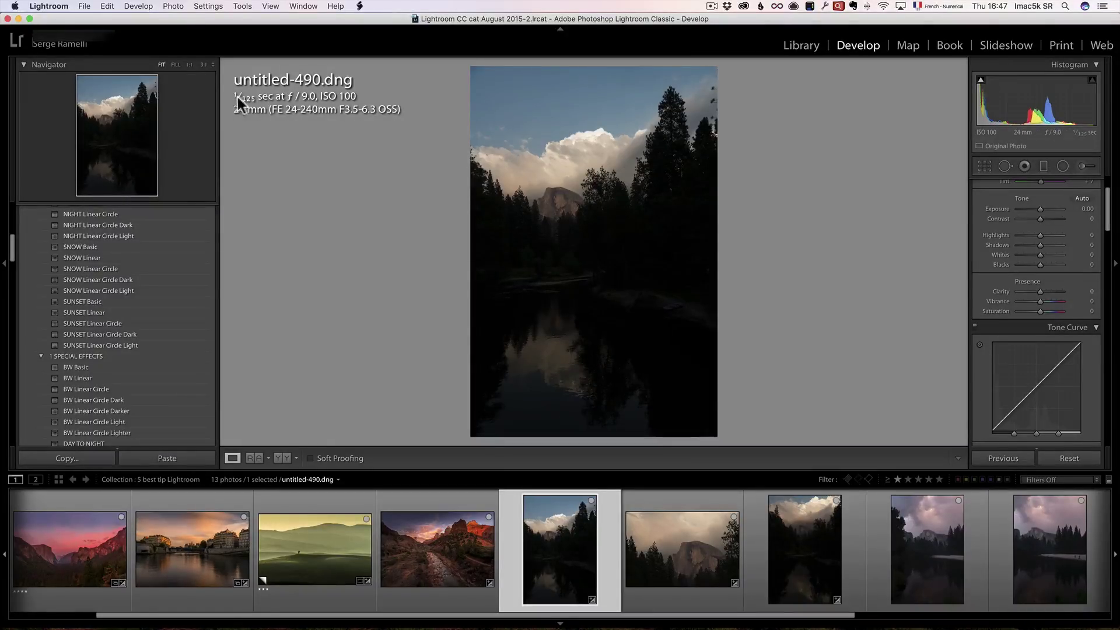
- Preview untitled-258 and untitled-29 in the filmstrip, then return to untitled-490
click(665, 532)
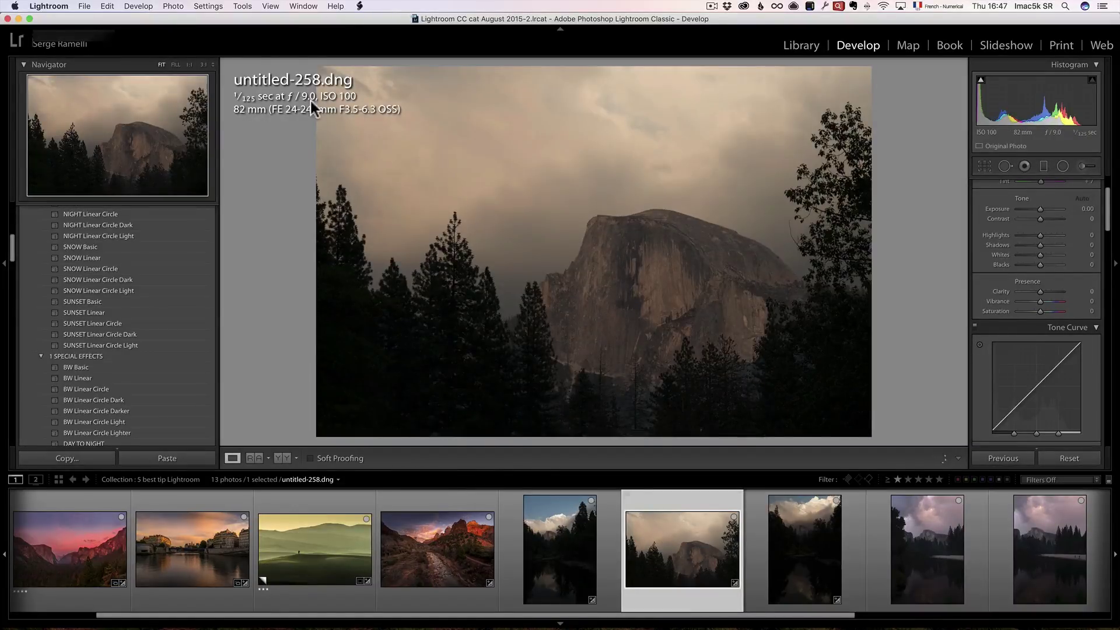
click(814, 525)
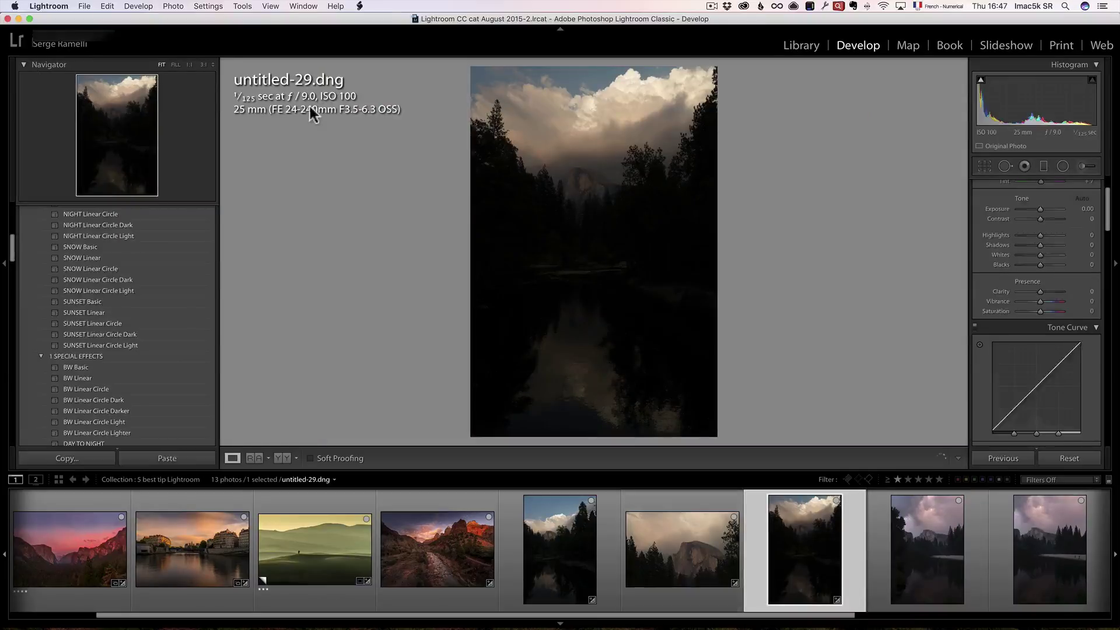
click(559, 543)
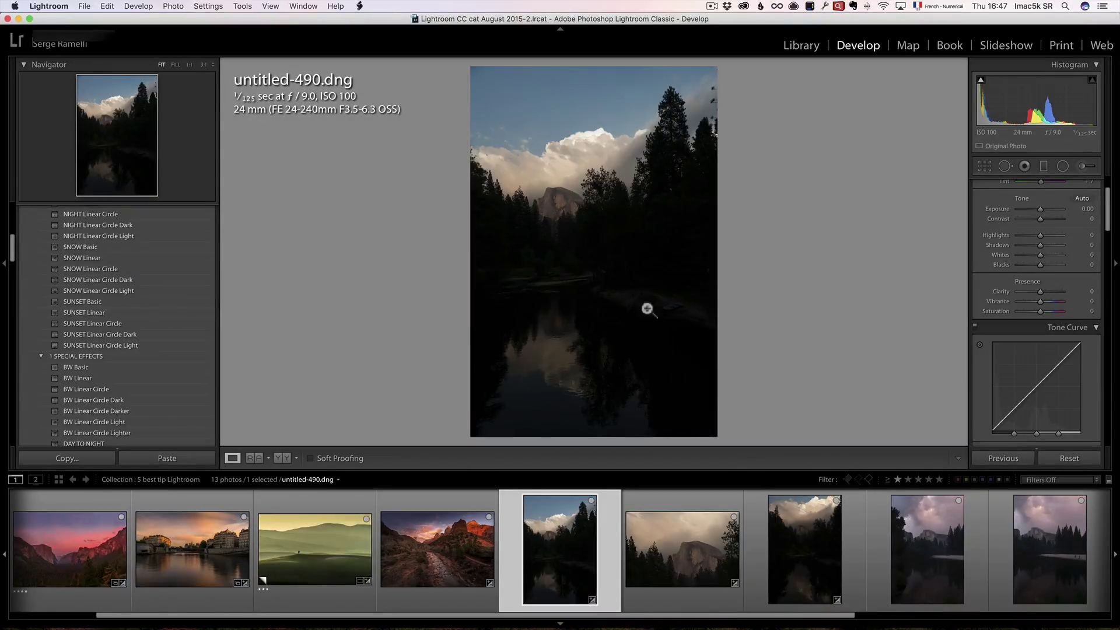
- Apply the LONG EXP Linear Circle preset to untitled-490 and raise Tint to +32
scroll(106, 313, up, 4)
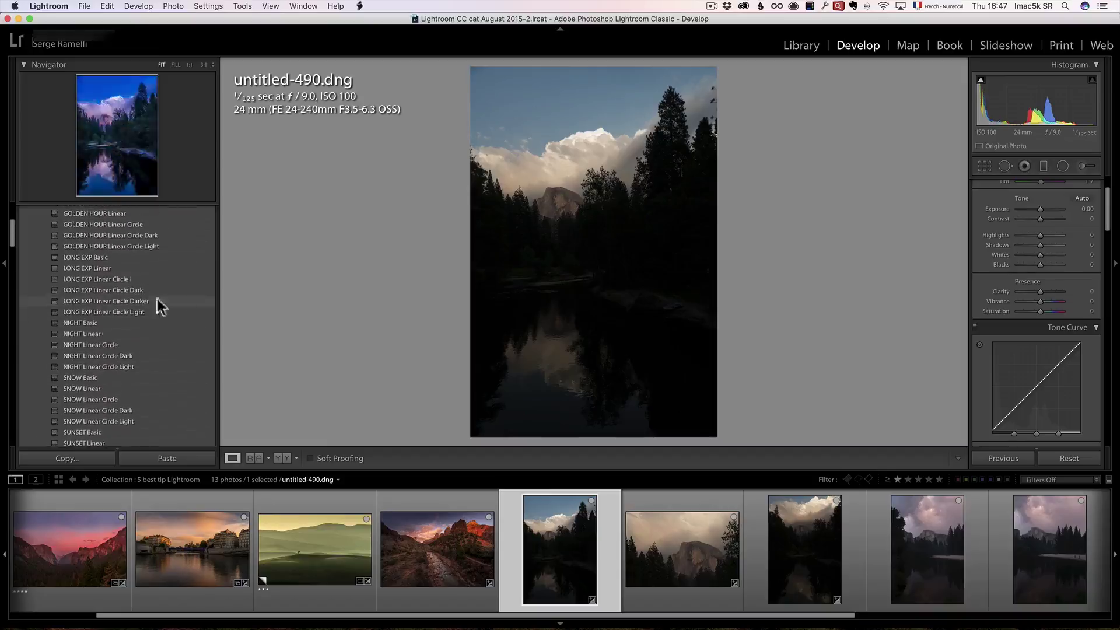
scroll(157, 299, up, 2)
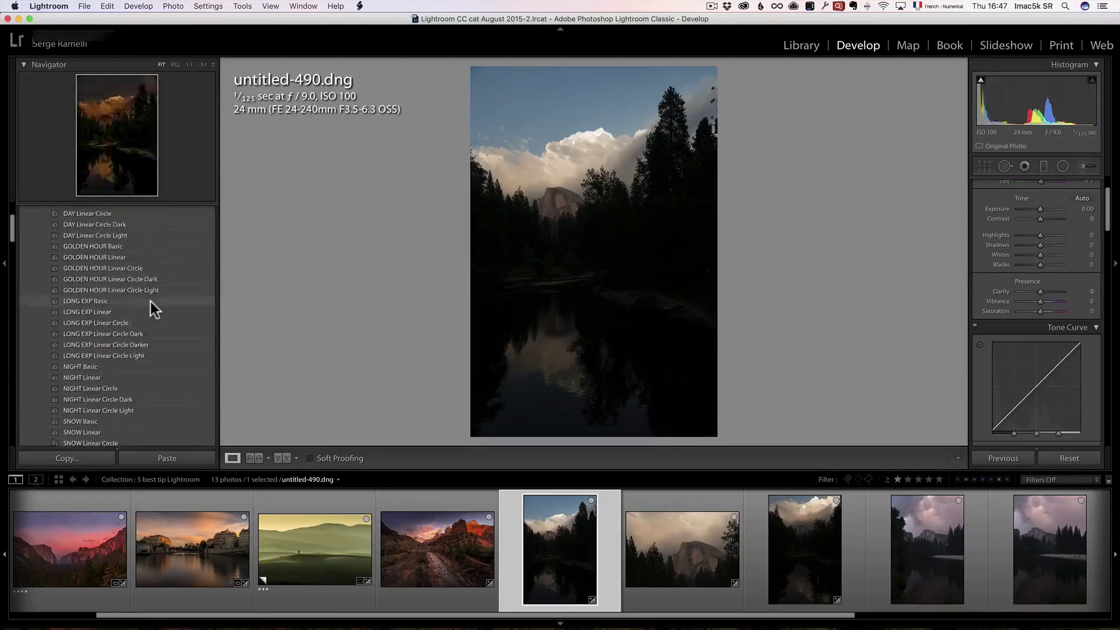
scroll(121, 265, down, 3)
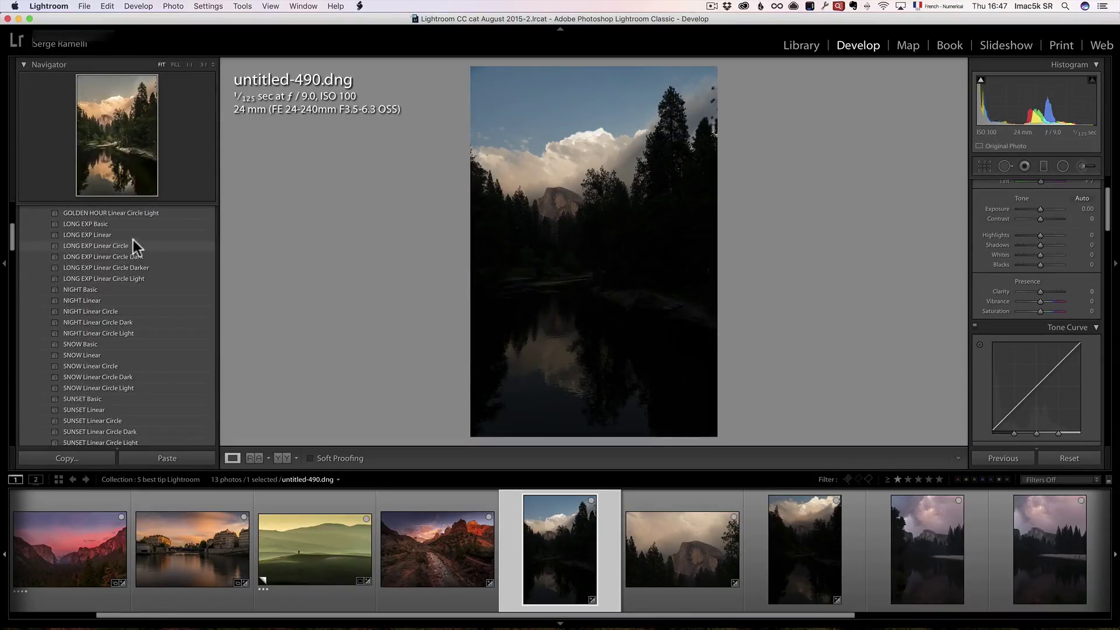
click(148, 247)
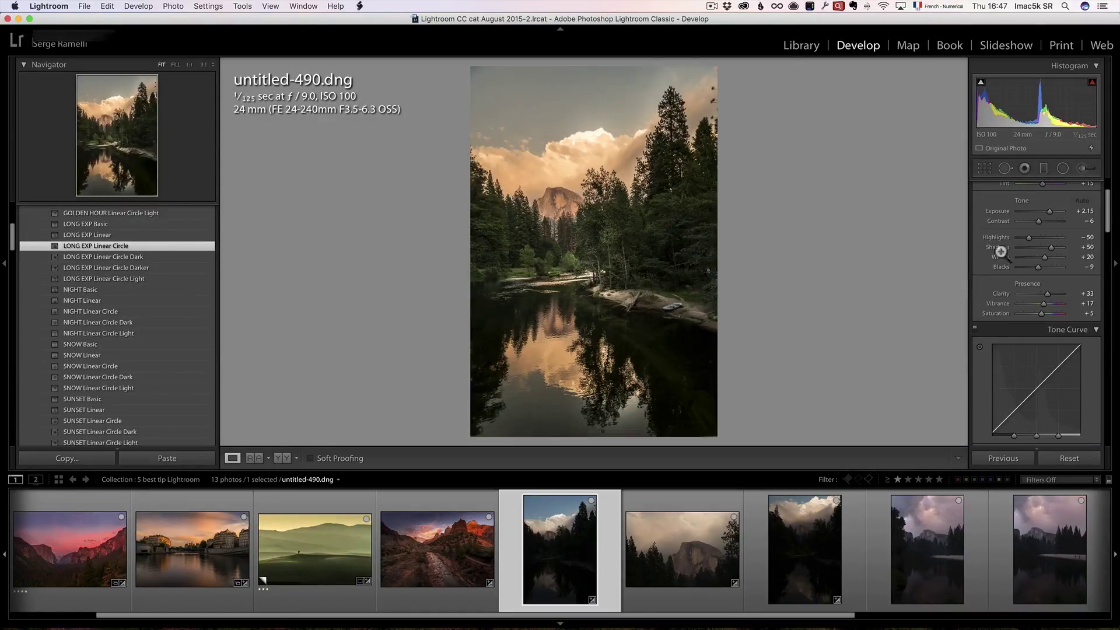
scroll(1044, 246, up, 3)
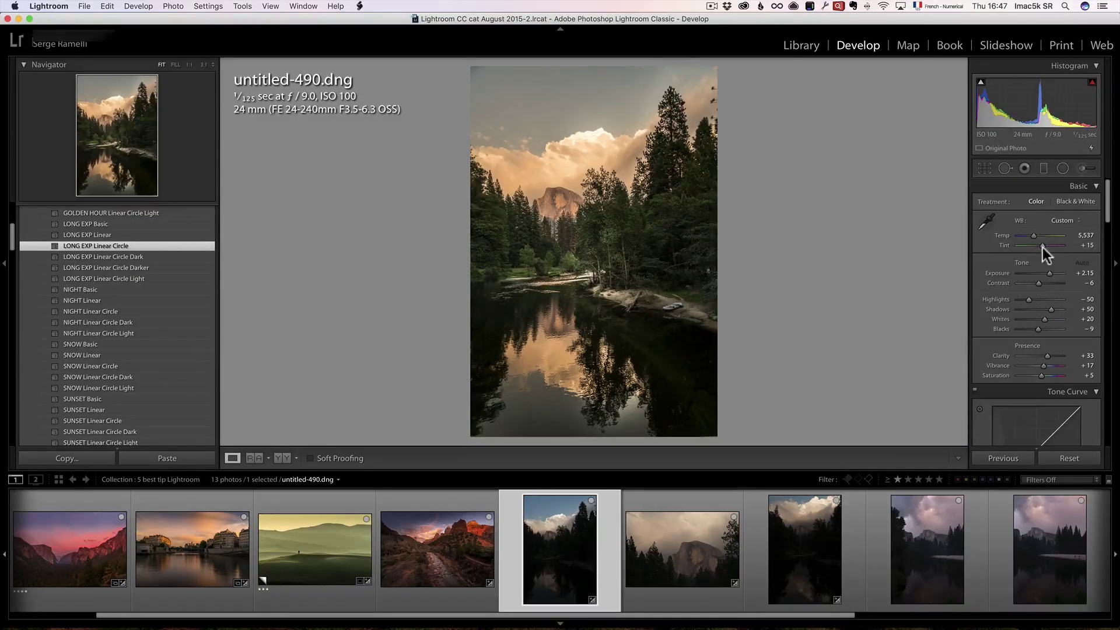
click(1044, 246)
drag(1044, 250, 1046, 249)
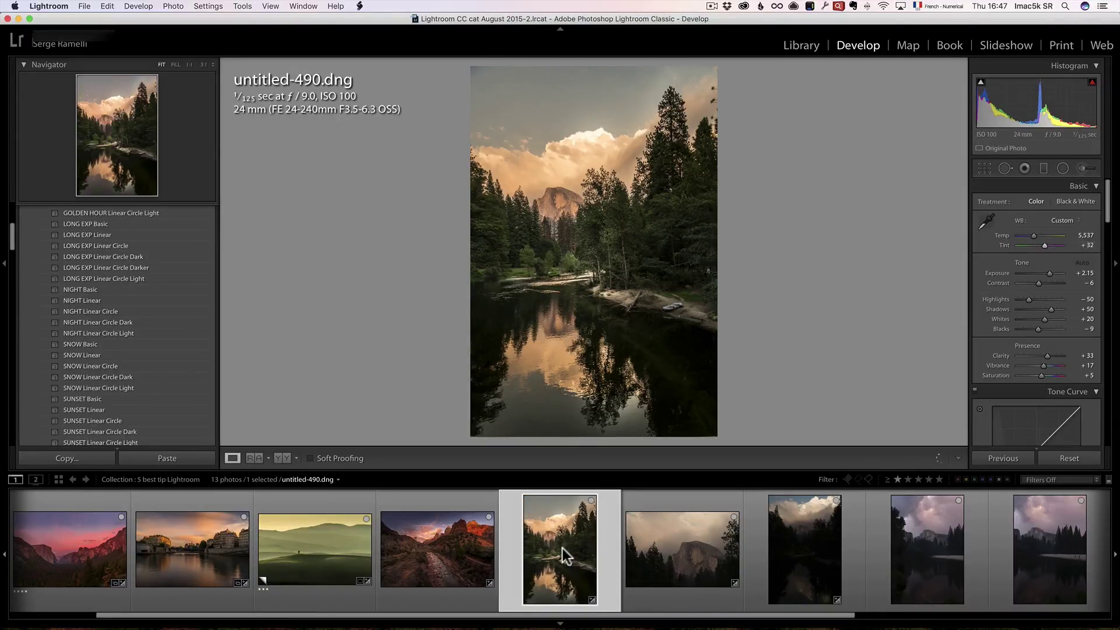
- Sync untitled-490's settings onto the next two Half Dome shots
shift+click(814, 579)
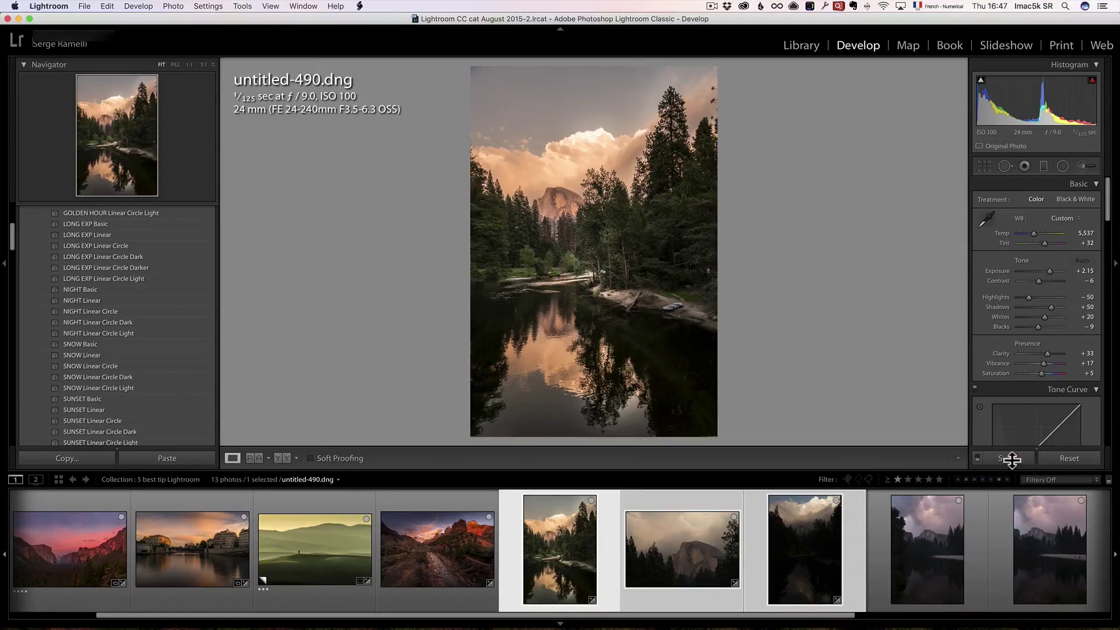
click(1010, 459)
click(786, 259)
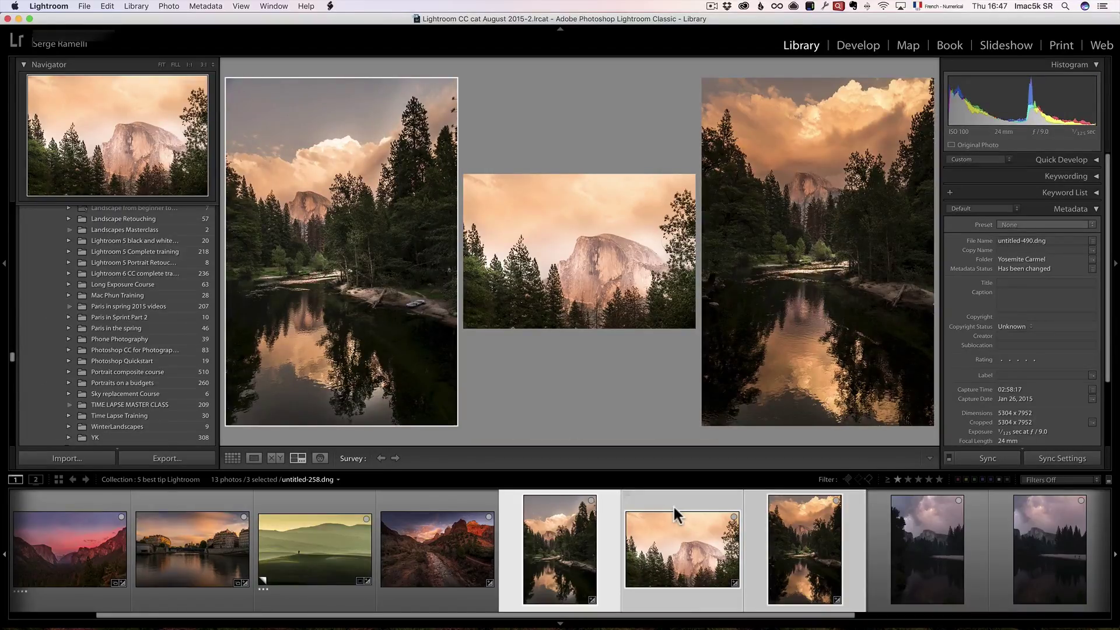
- Hide all panels to compare the three synced photos full-screen, then restore them
key(shift+Tab)
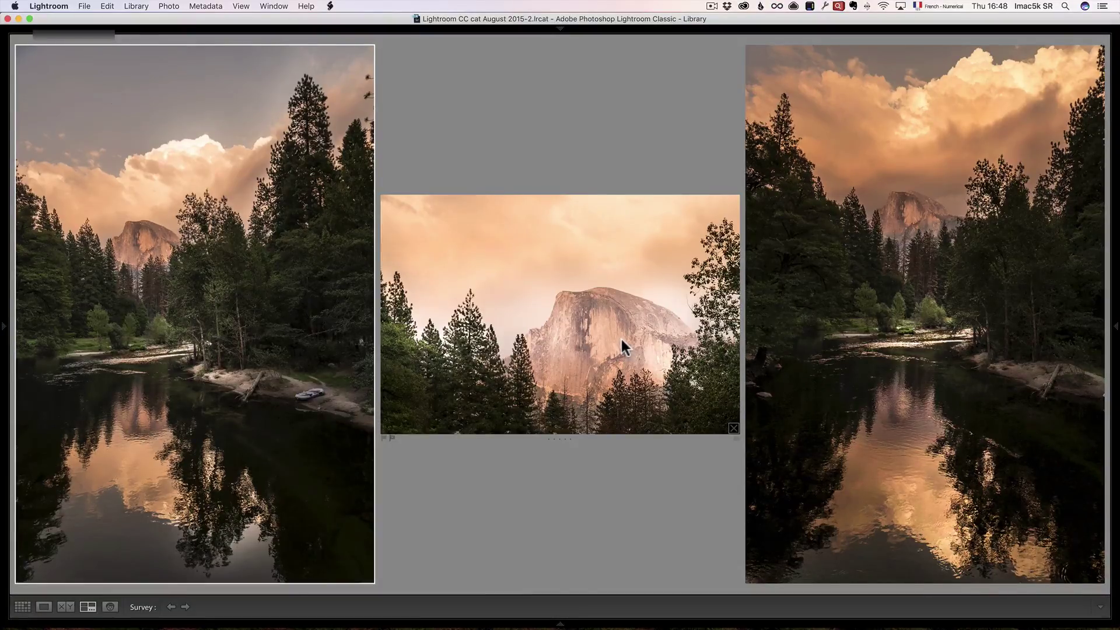
key(shift+Tab)
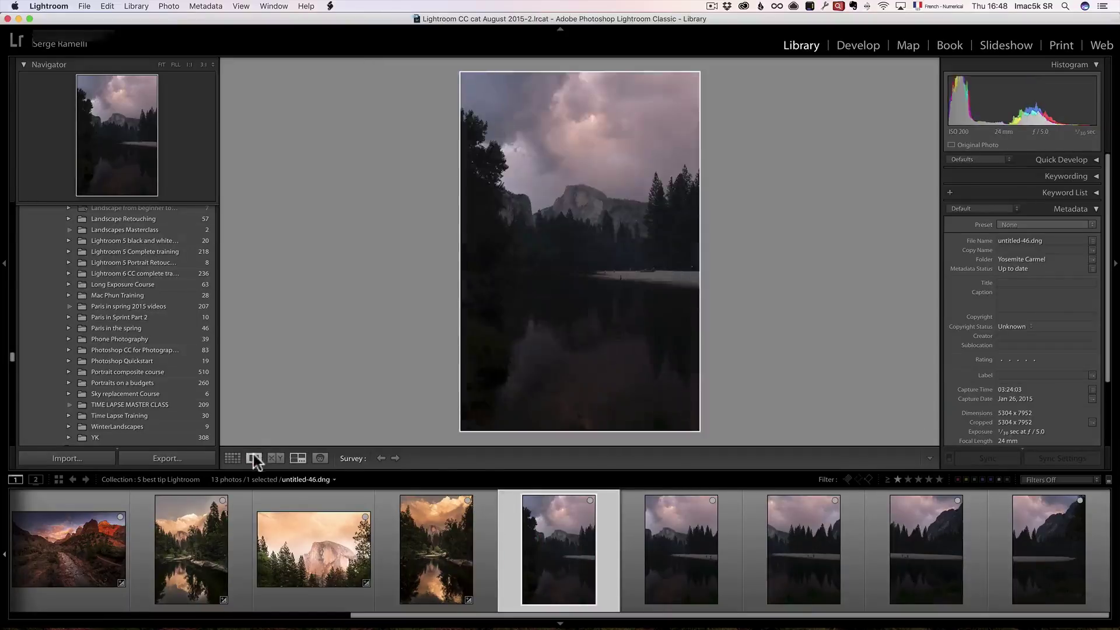
- Select the five frames from untitled-46 to the last thumbnail and open Photo Merge > Panorama
click(254, 457)
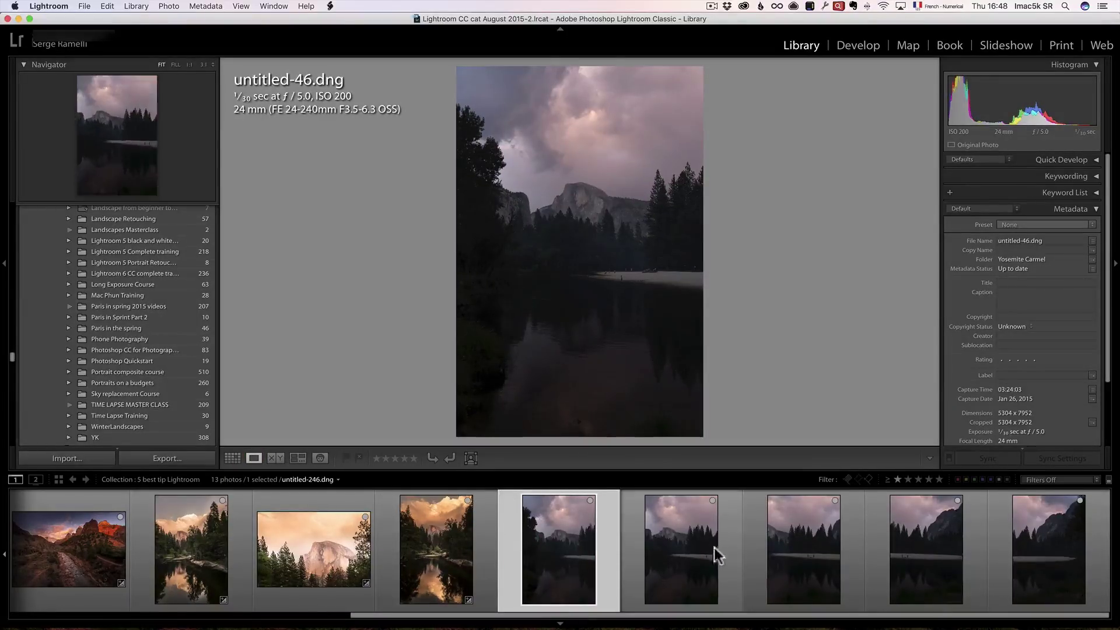
shift+click(1020, 549)
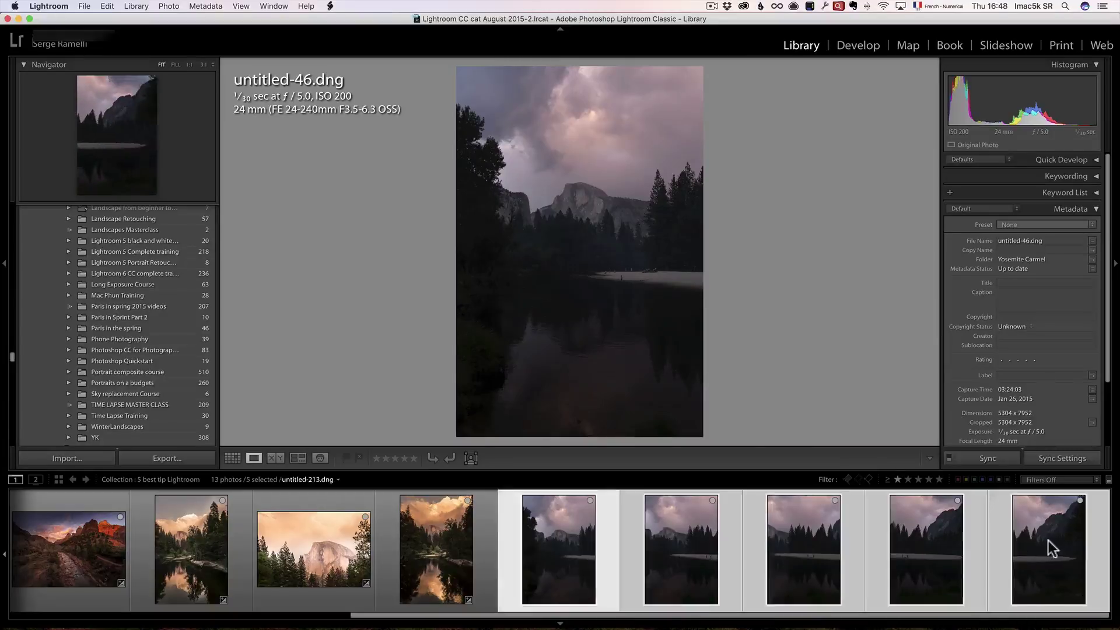
right_click(530, 527)
mouse_move(606, 394)
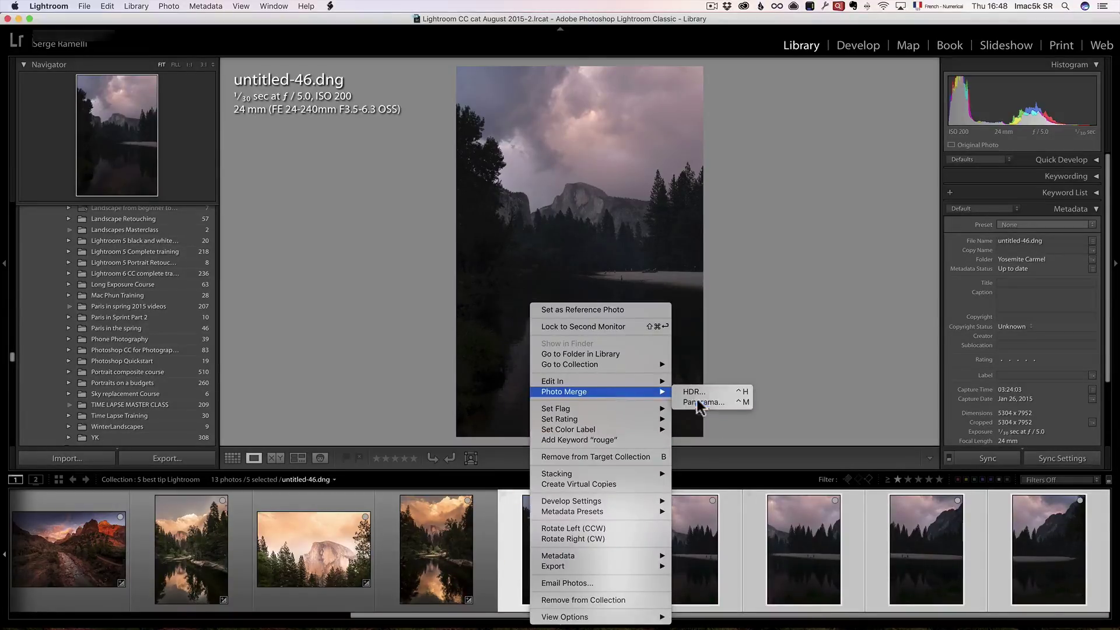
click(704, 403)
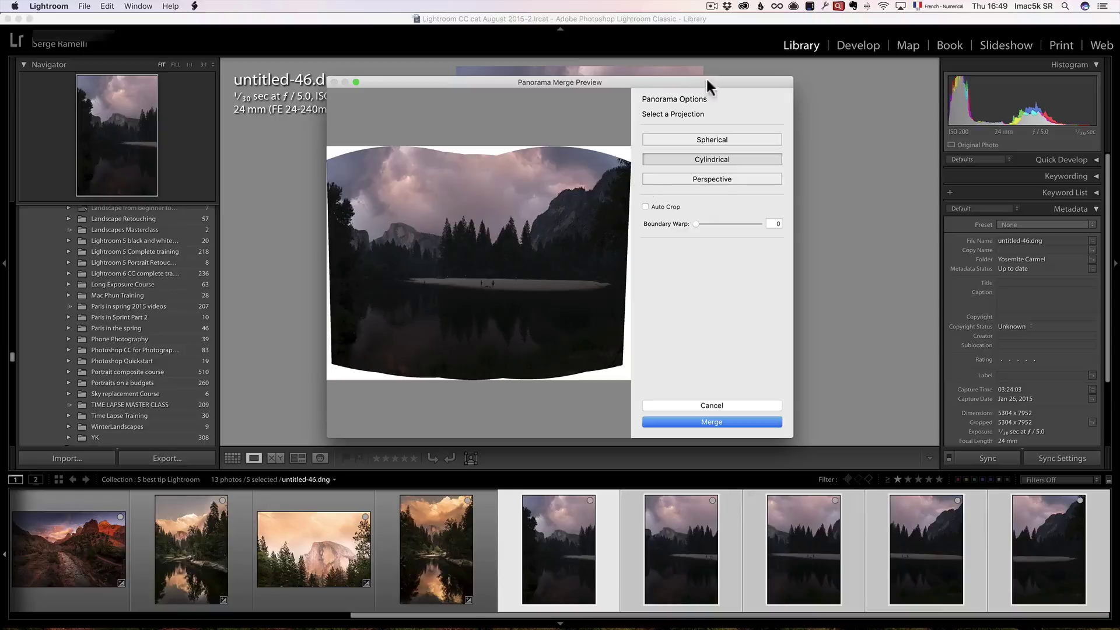
- Set Boundary Warp to 100 and merge the five frames into the panorama
drag(696, 224, 760, 223)
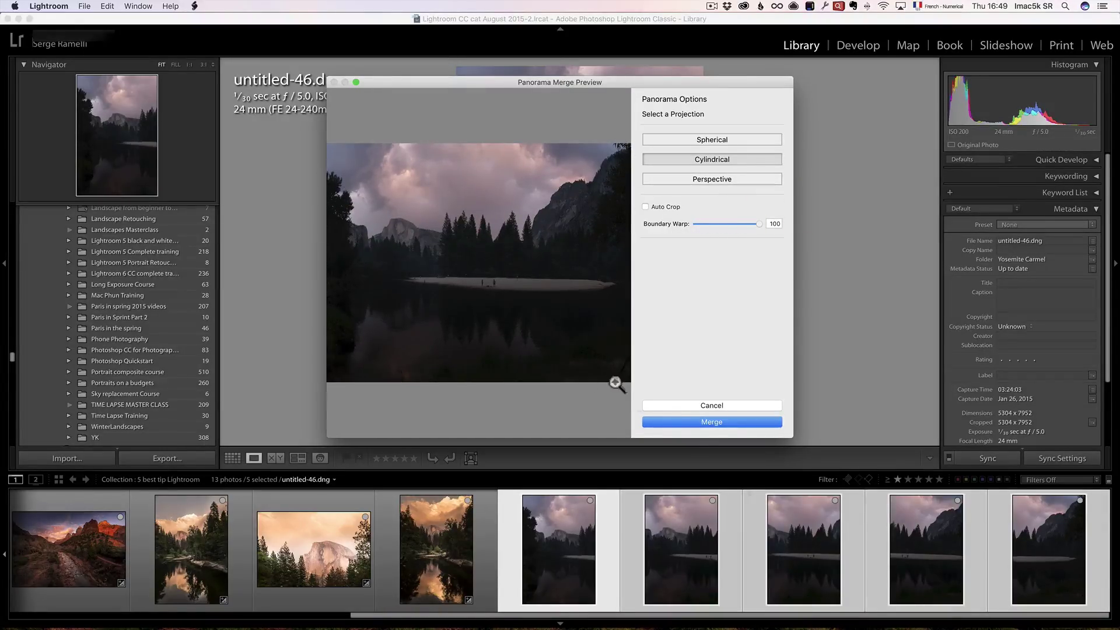
click(713, 422)
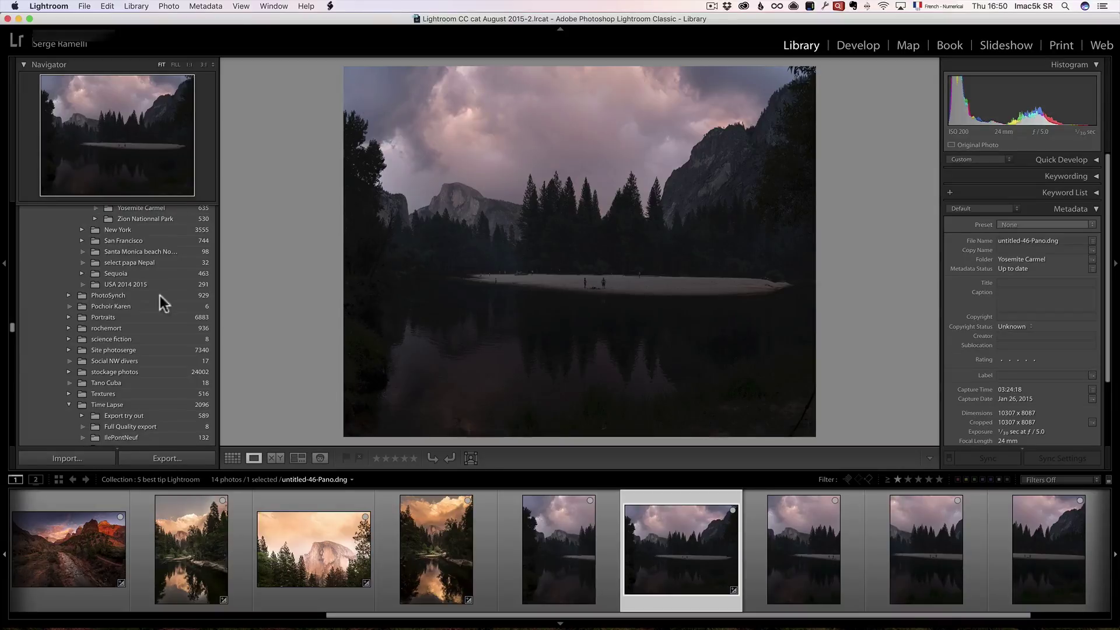
- Open the panorama in Develop and raise its Exposure to +0.85
click(862, 45)
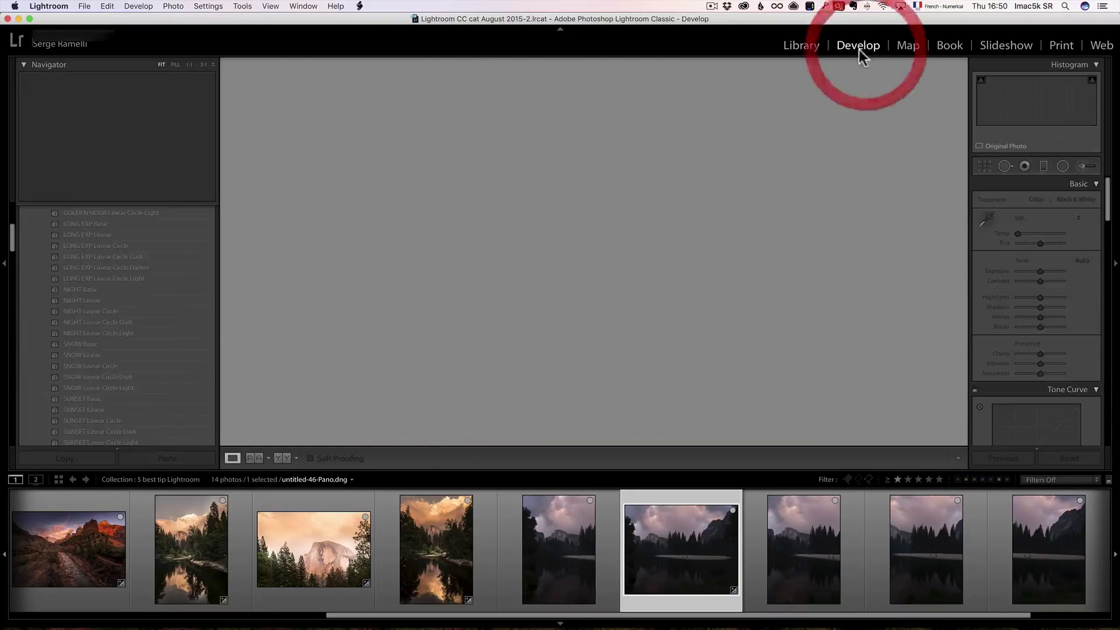
scroll(117, 350, up, 5)
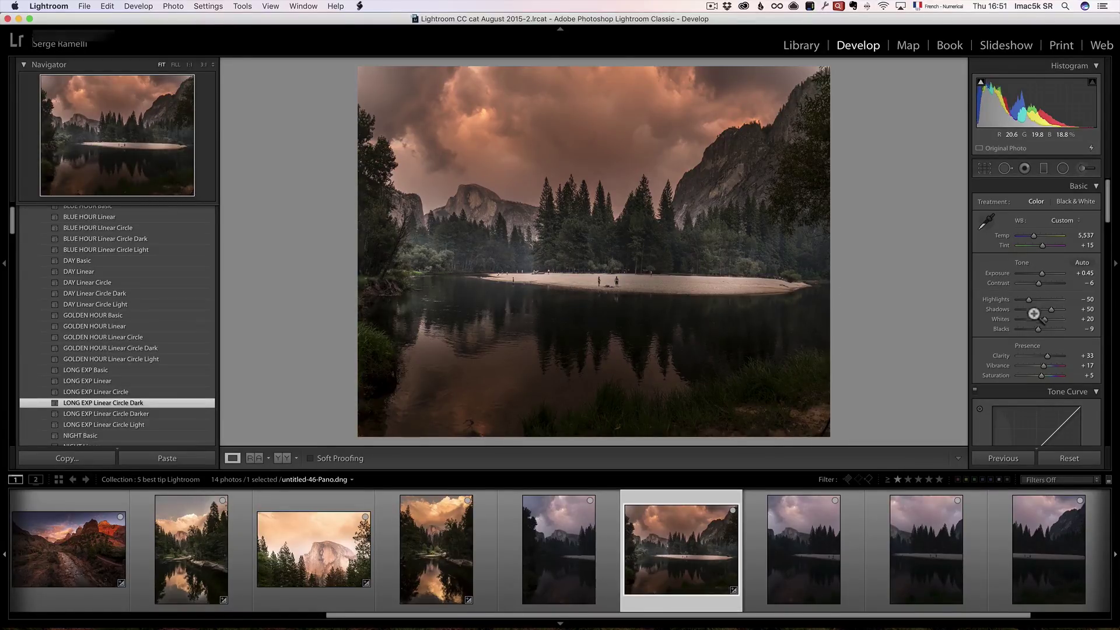
drag(1043, 273, 1044, 277)
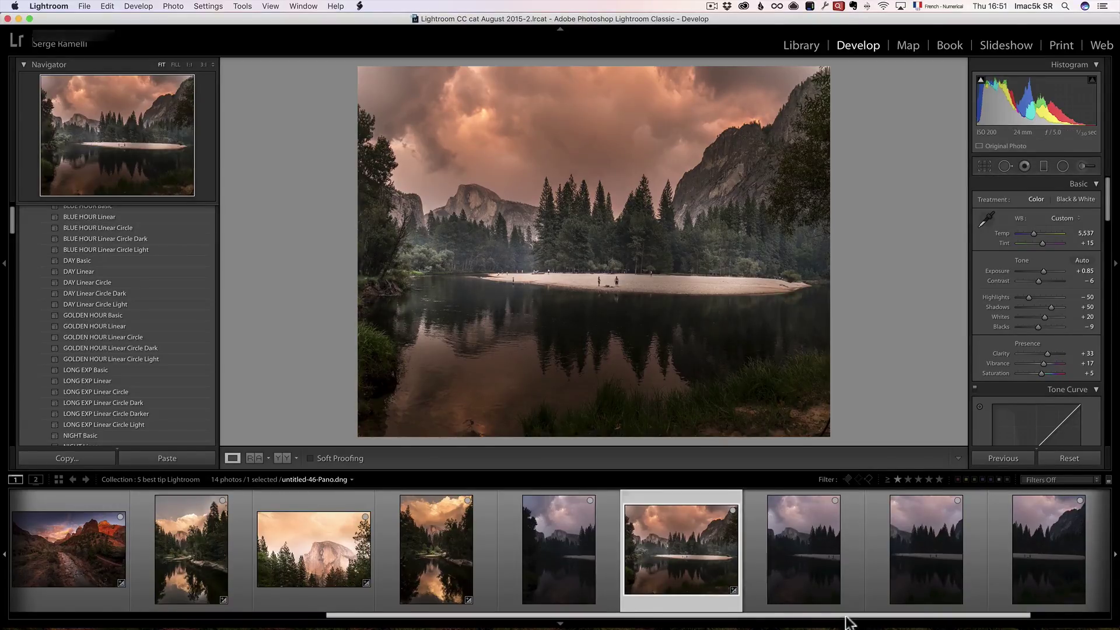
drag(846, 617, 948, 620)
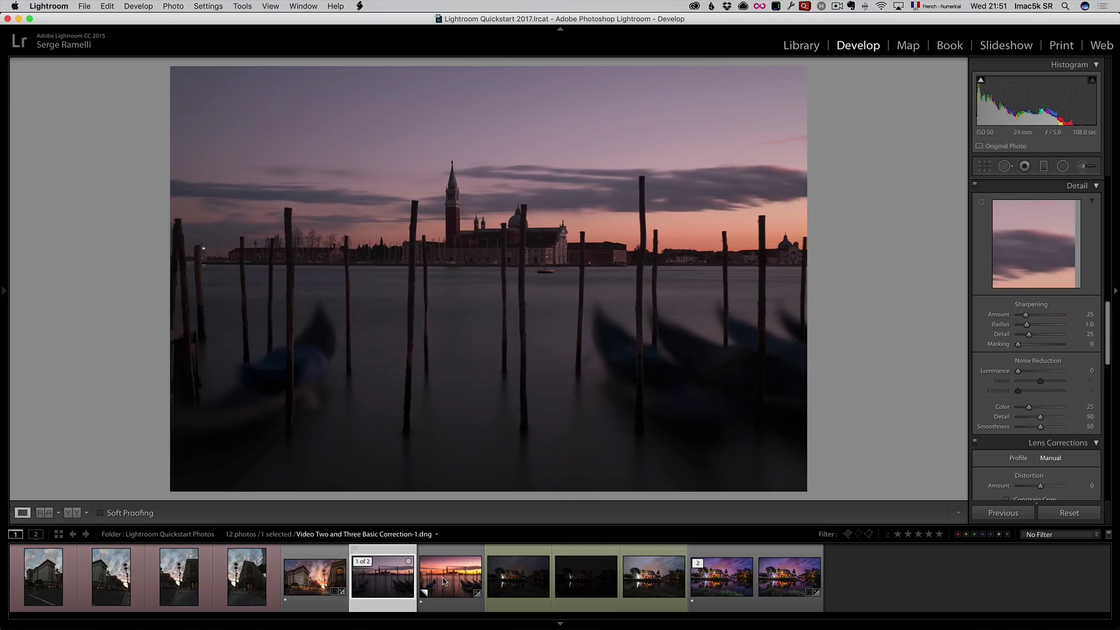
- On the second Venice virtual copy, warm Temperature to 13,712 and set Vertical perspective to -7
click(447, 580)
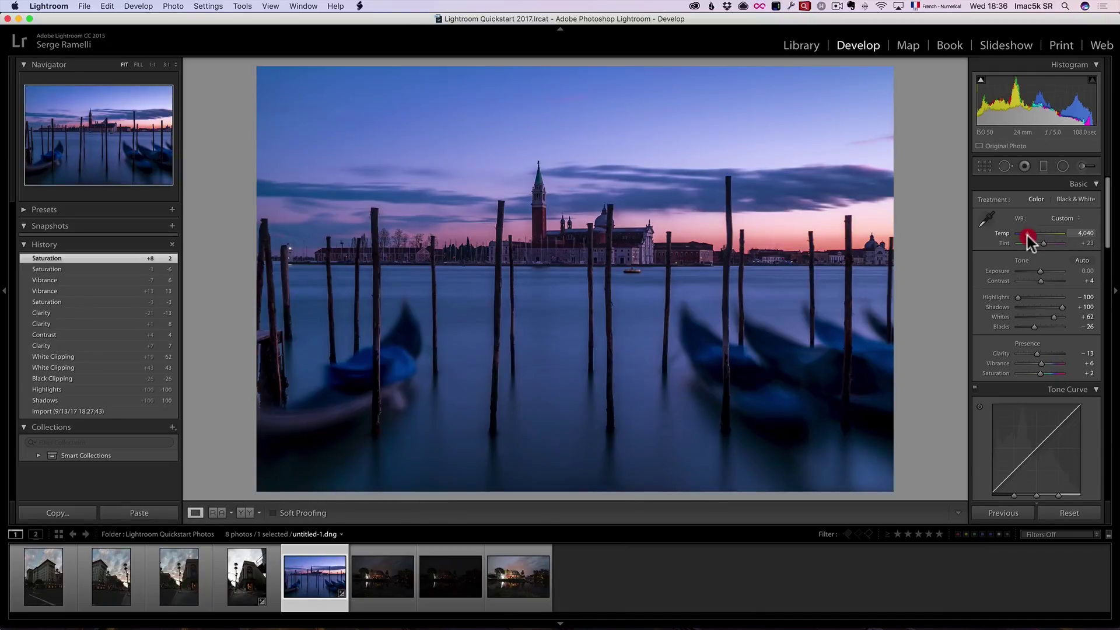
drag(1027, 234, 1054, 235)
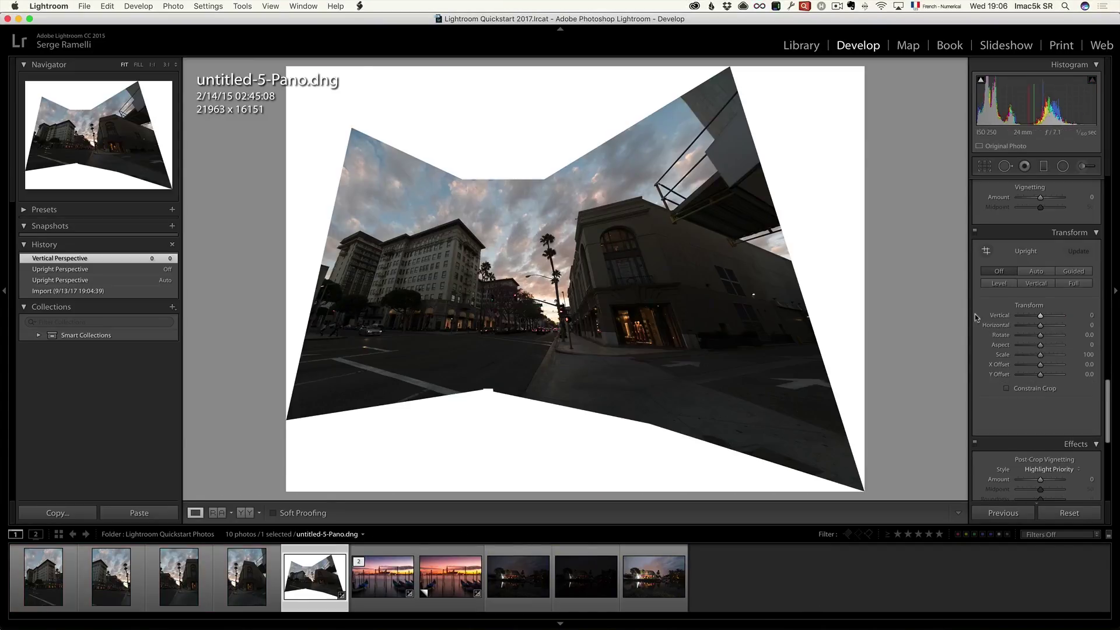
drag(1042, 316, 1040, 319)
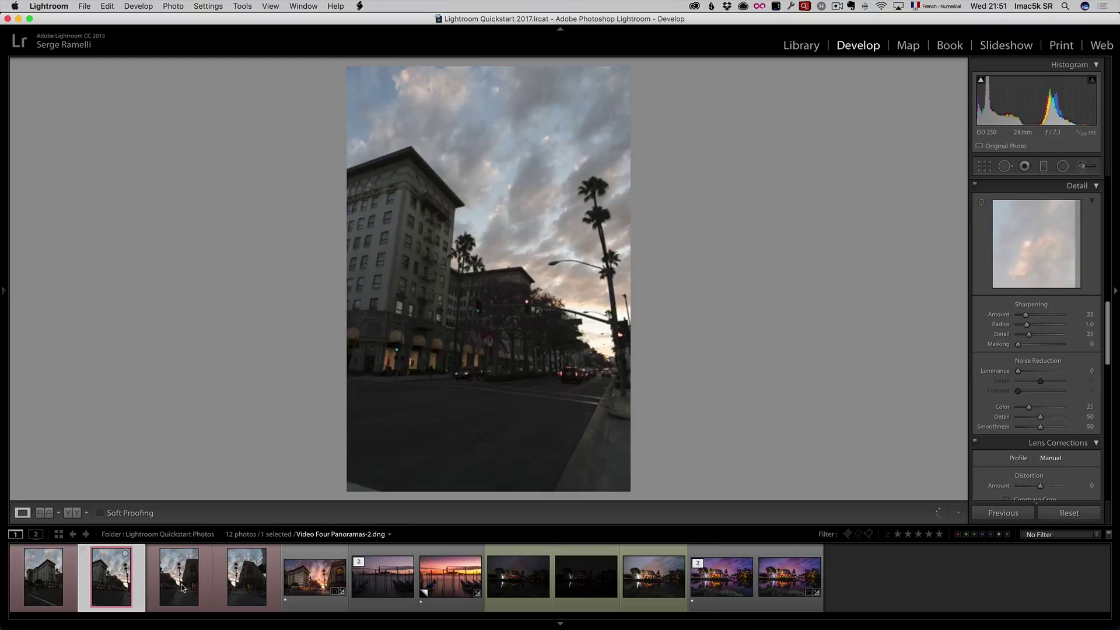
- Review the third and fourth panorama source frames, then the finished warm street panorama
click(181, 586)
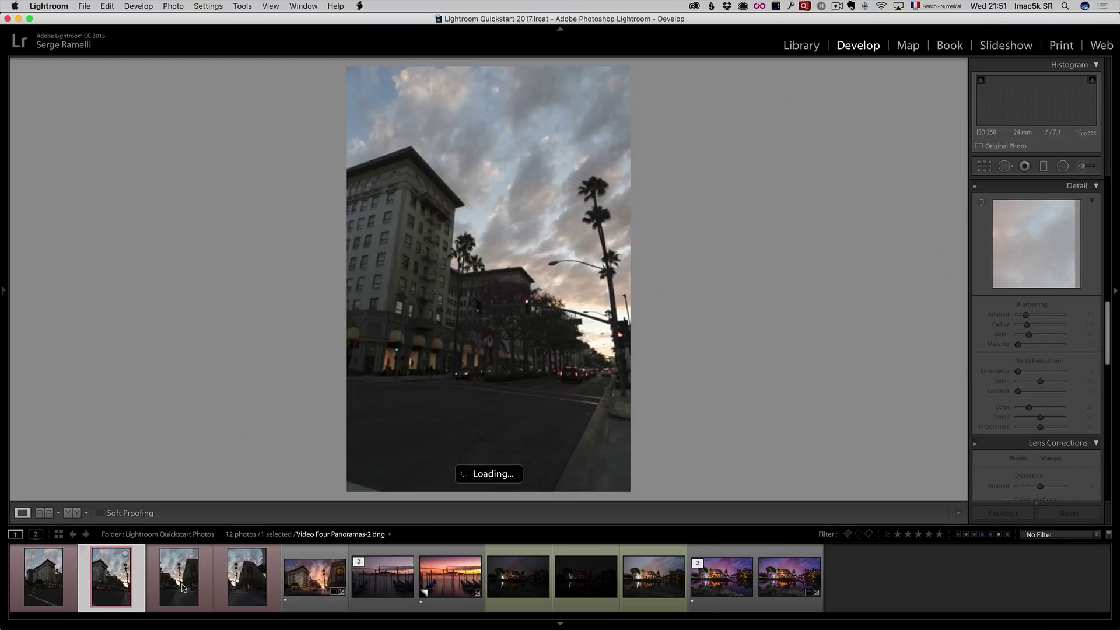
click(240, 586)
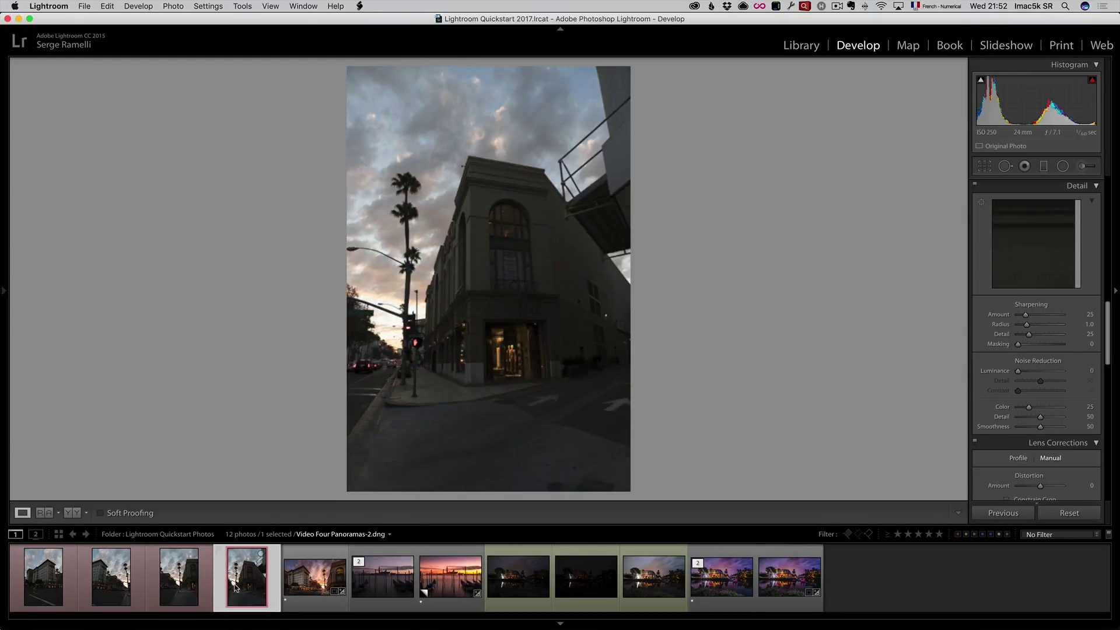
click(317, 584)
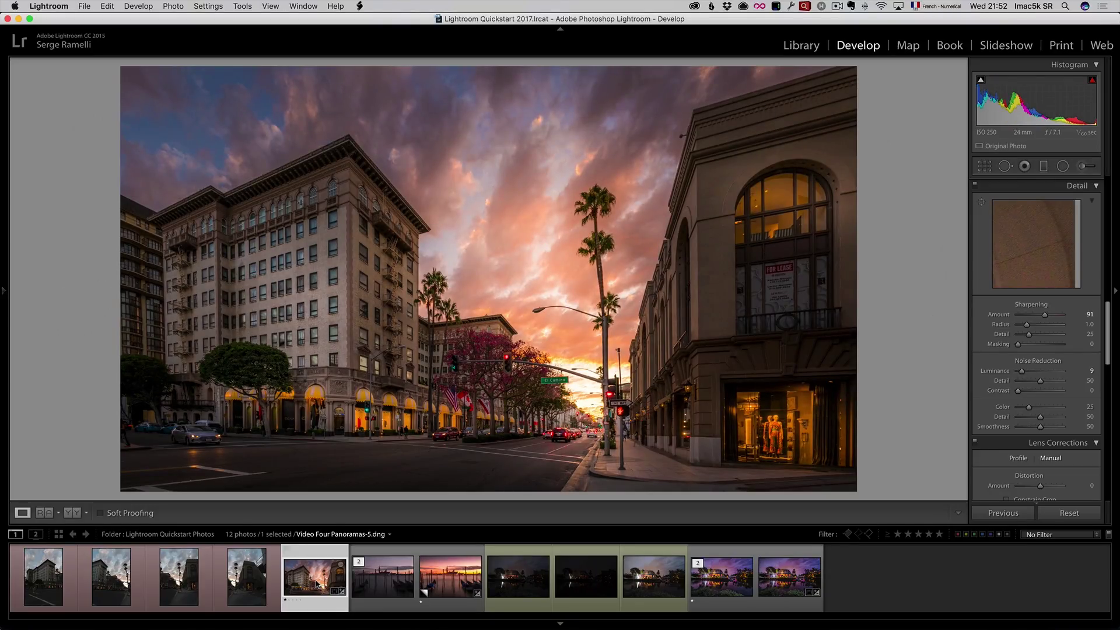
- Step through the HDR-1, HDR-2 and HDR-3 brackets, ending on the merged Video Five HDR-4.tif
click(513, 576)
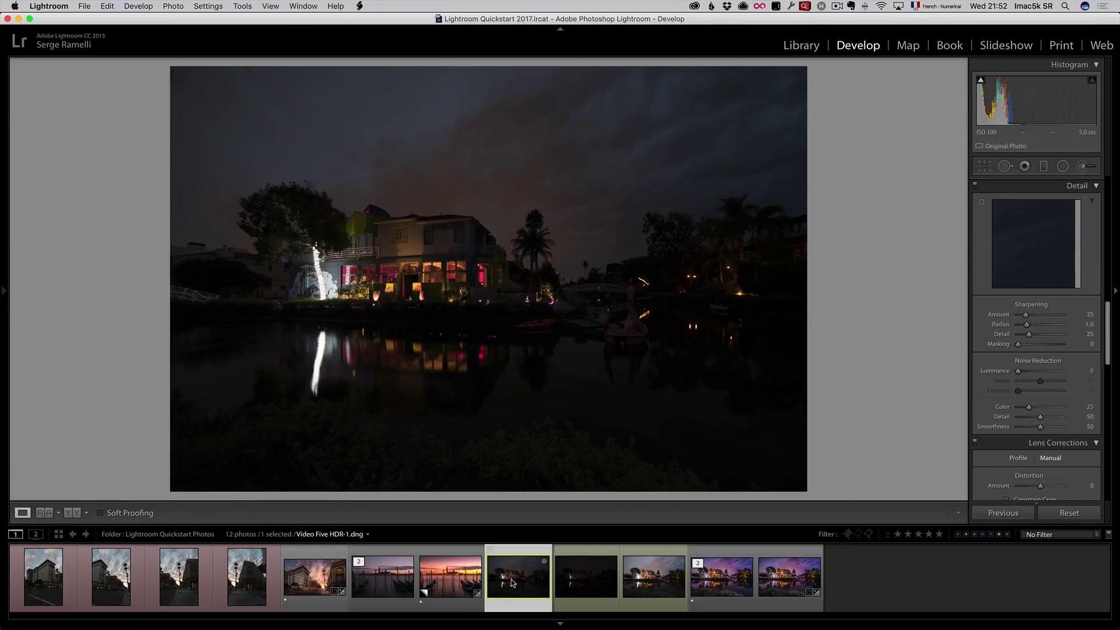
click(578, 581)
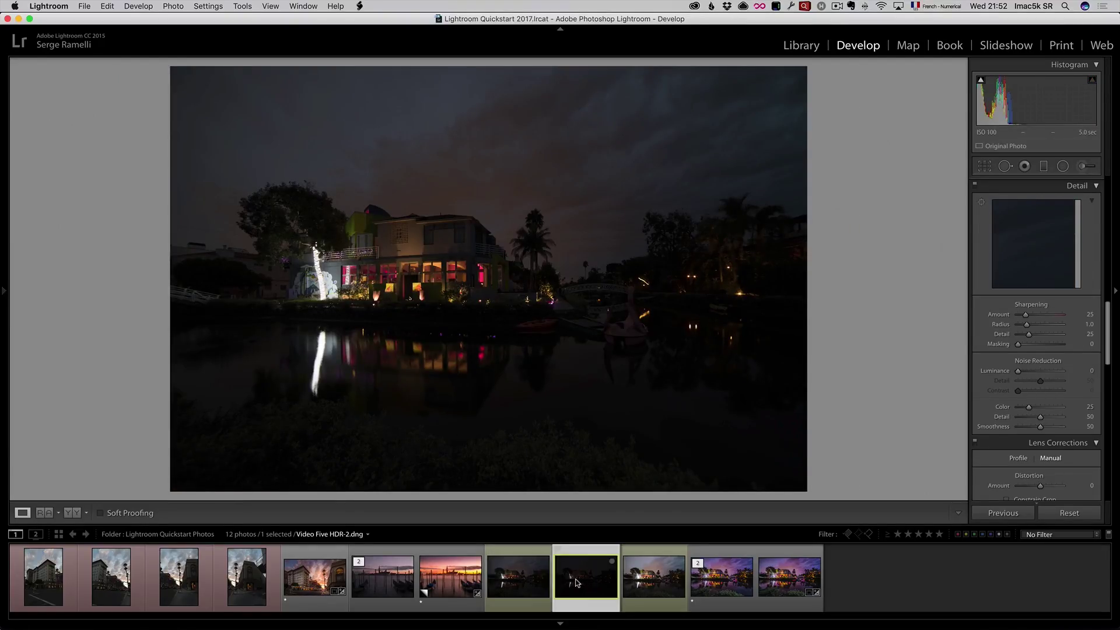
click(661, 578)
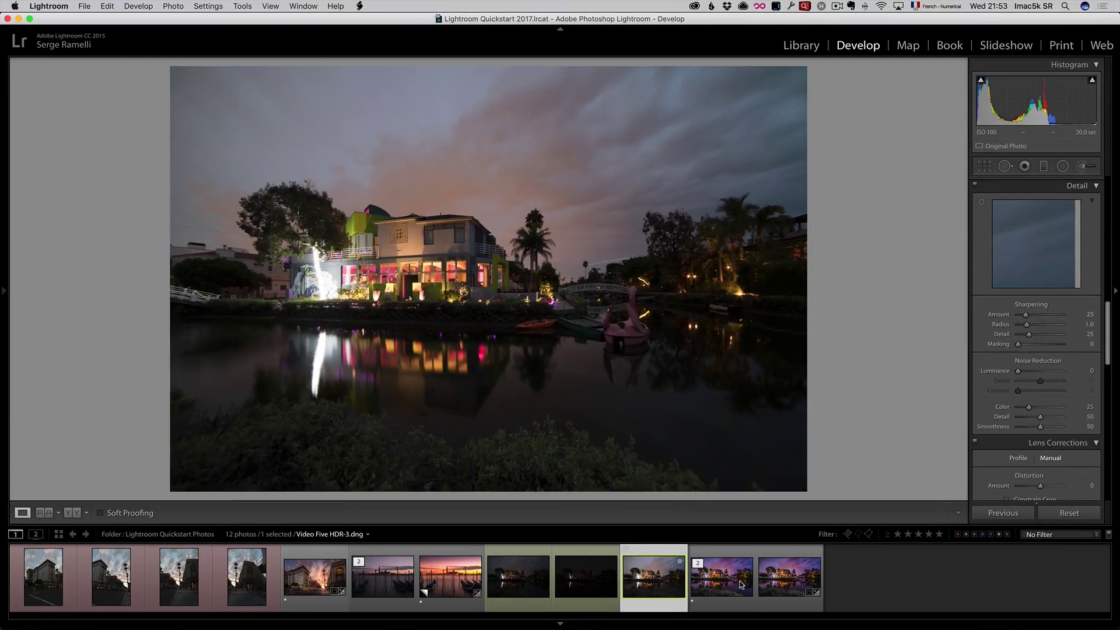
click(740, 584)
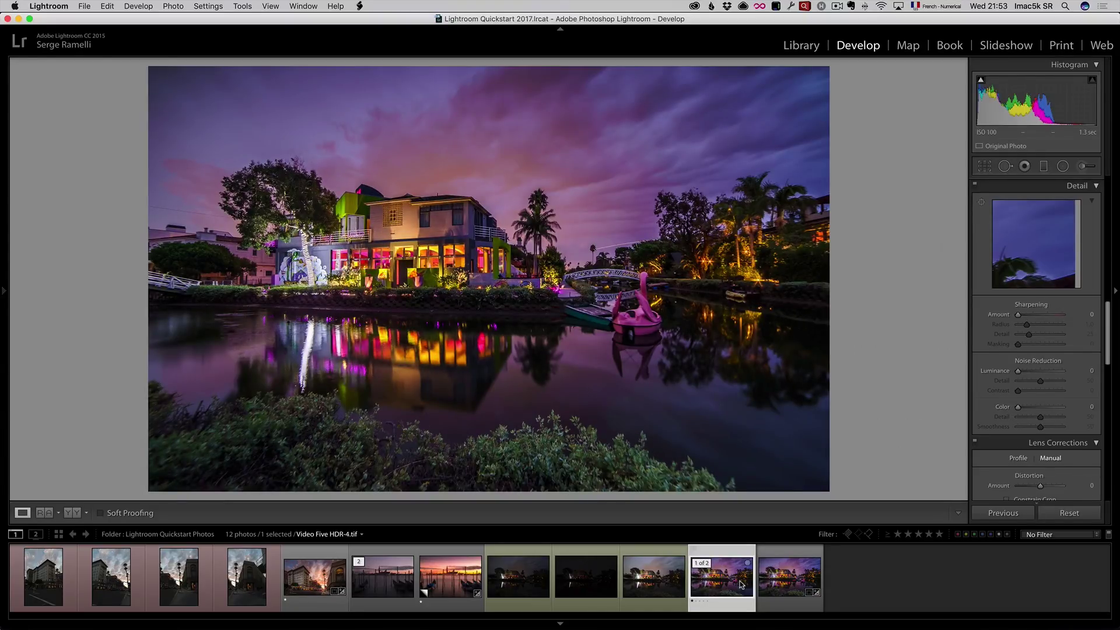